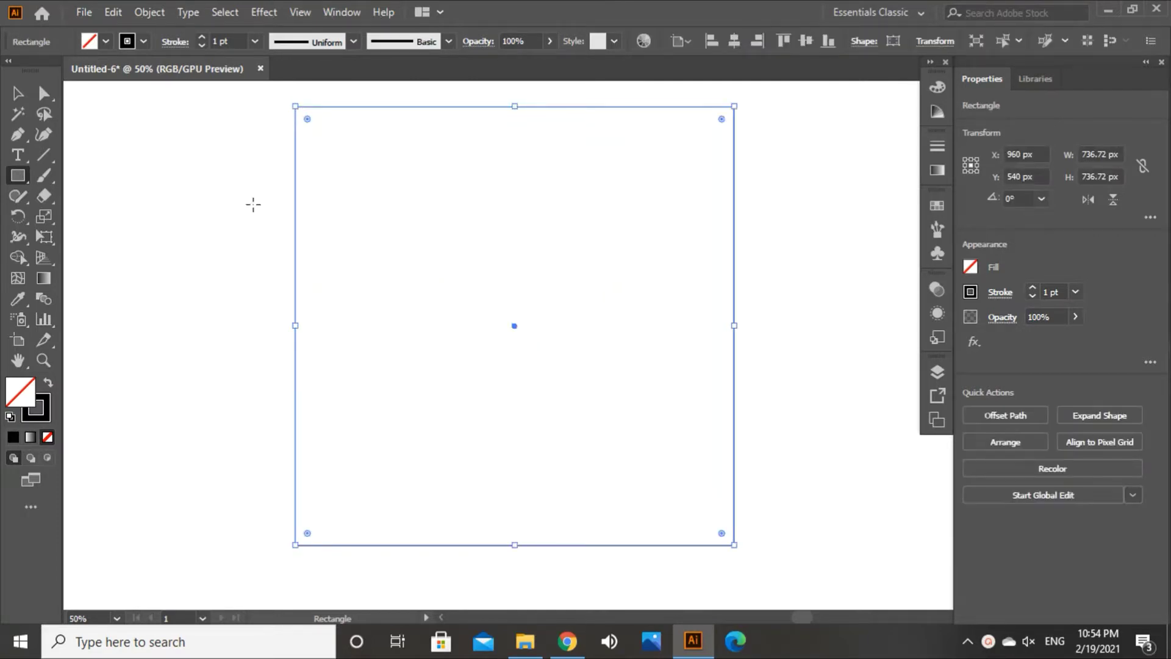
Step: Start splitting the large square into a grid with the preview enabled, setting the number of rows to 10
click(17, 96)
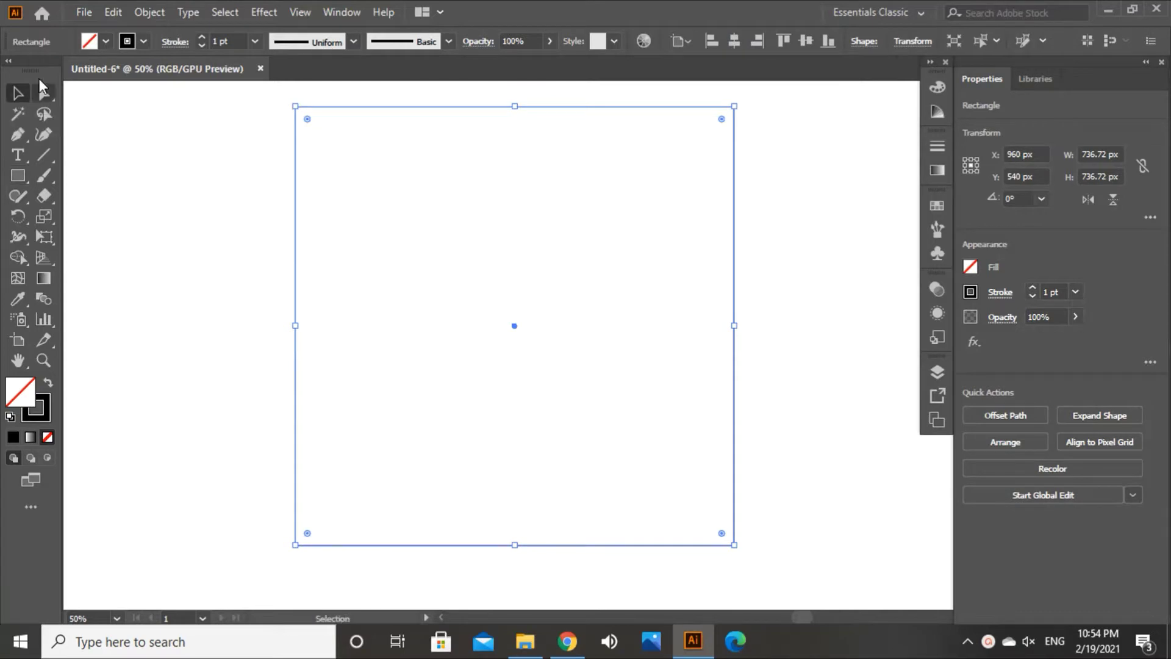
click(145, 17)
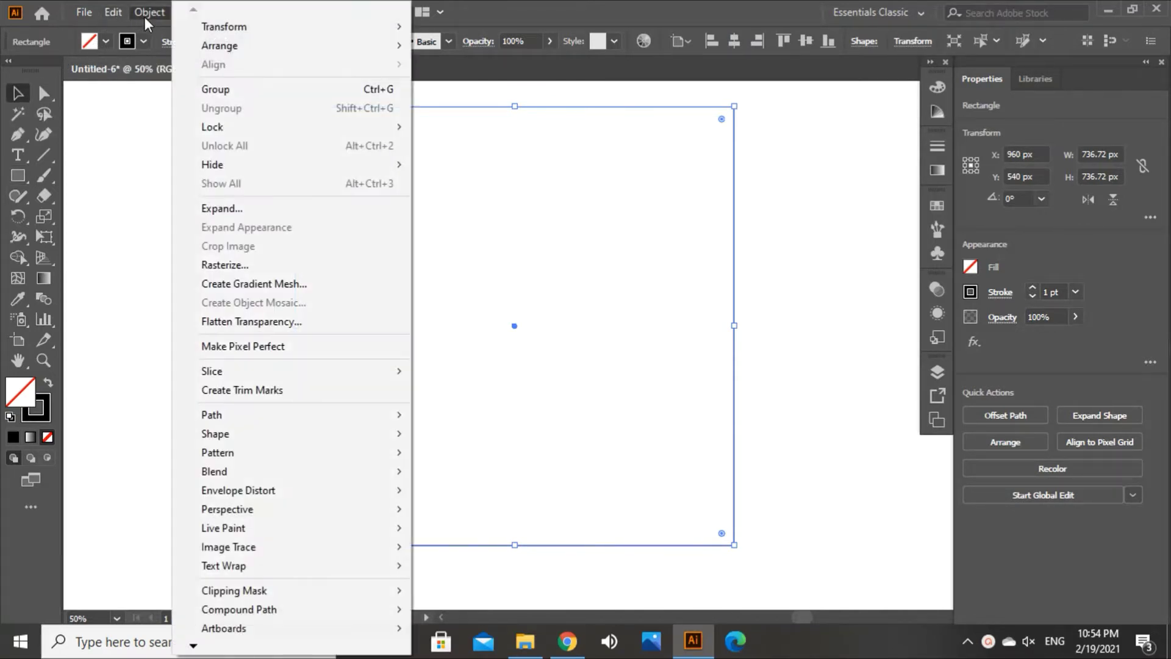
mouse_move(244, 417)
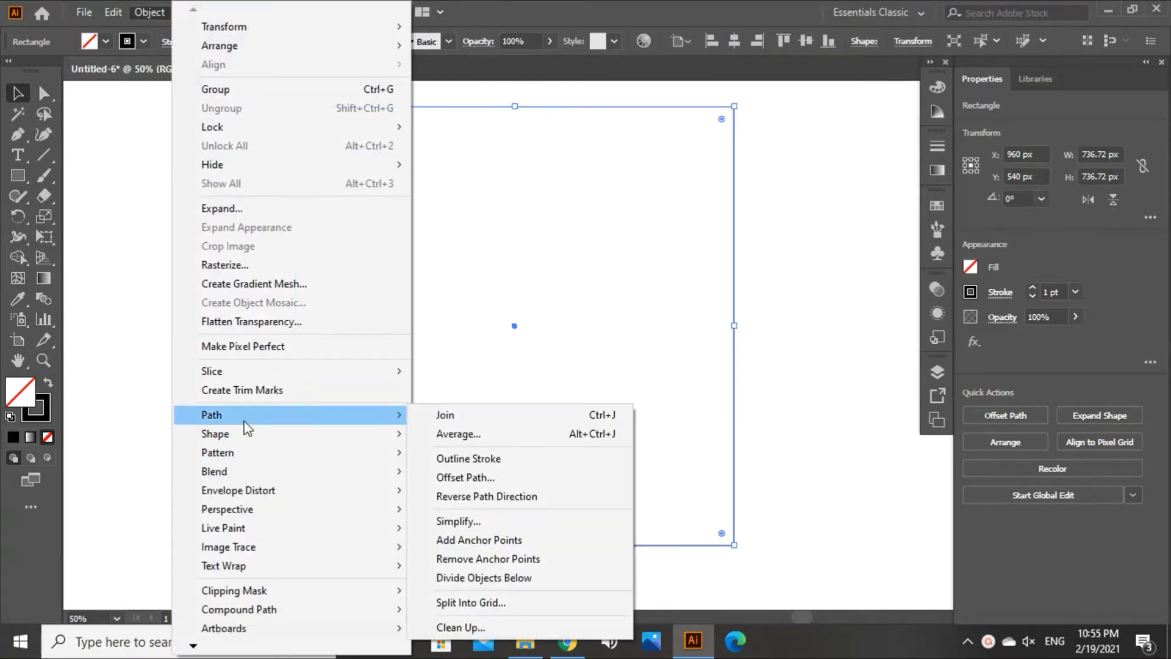
click(454, 602)
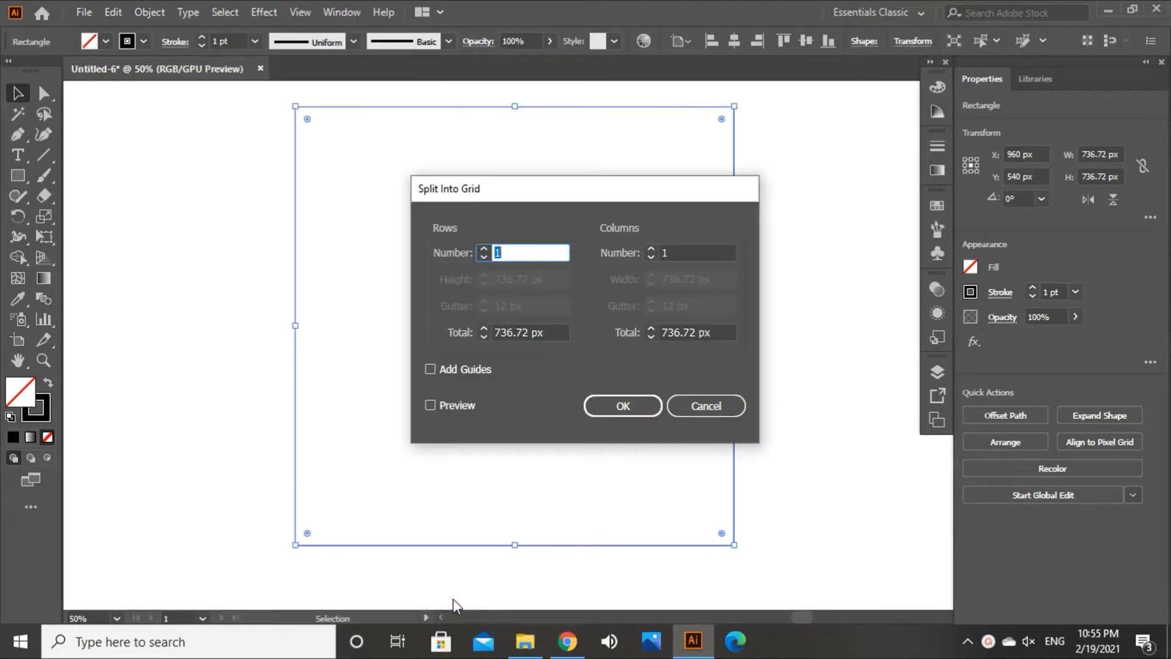
click(456, 410)
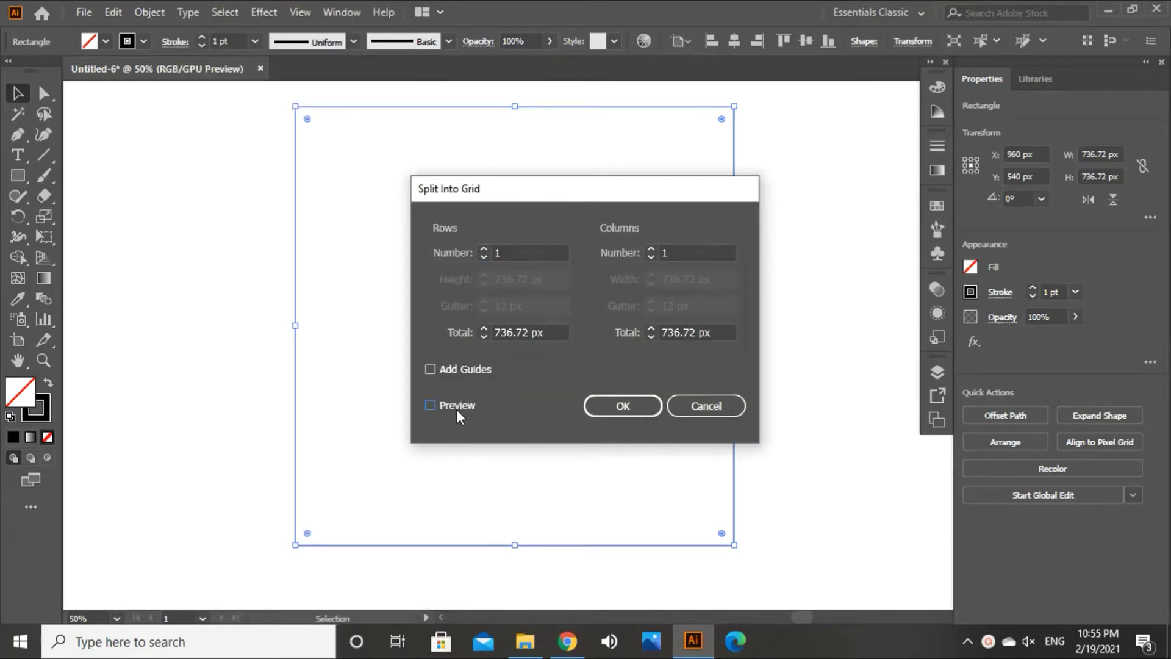
double_click(525, 248)
key(Up)
key(Up)
key(Up)
key(Up)
key(Up)
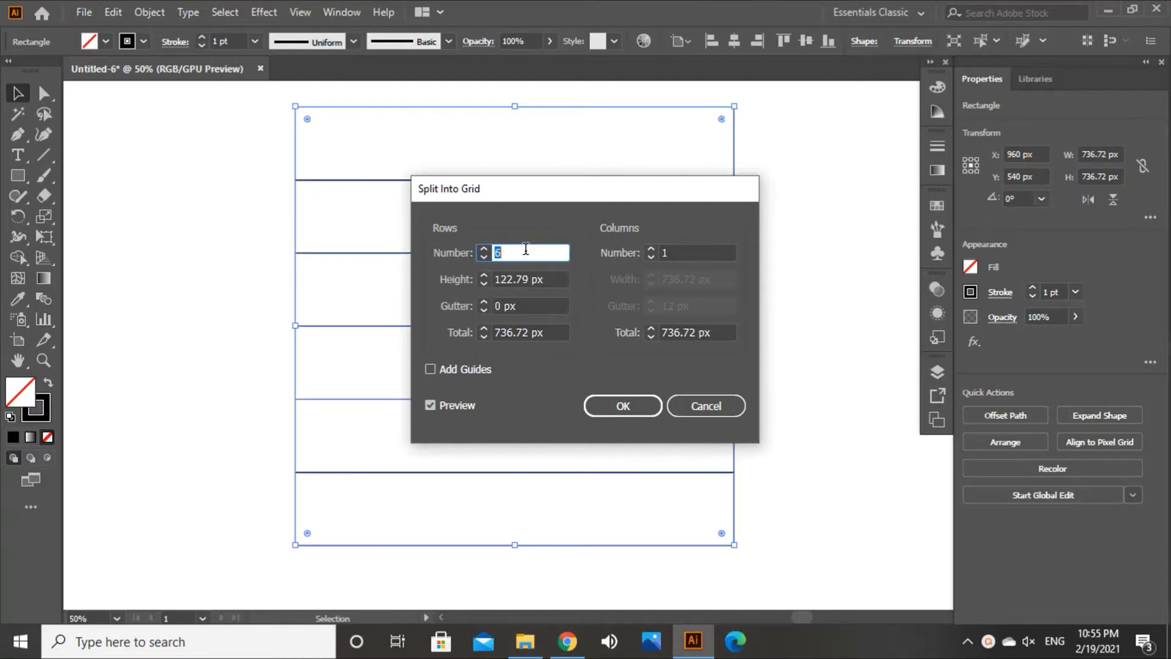
key(Up)
key(Up)
key(Up)
key(Up)
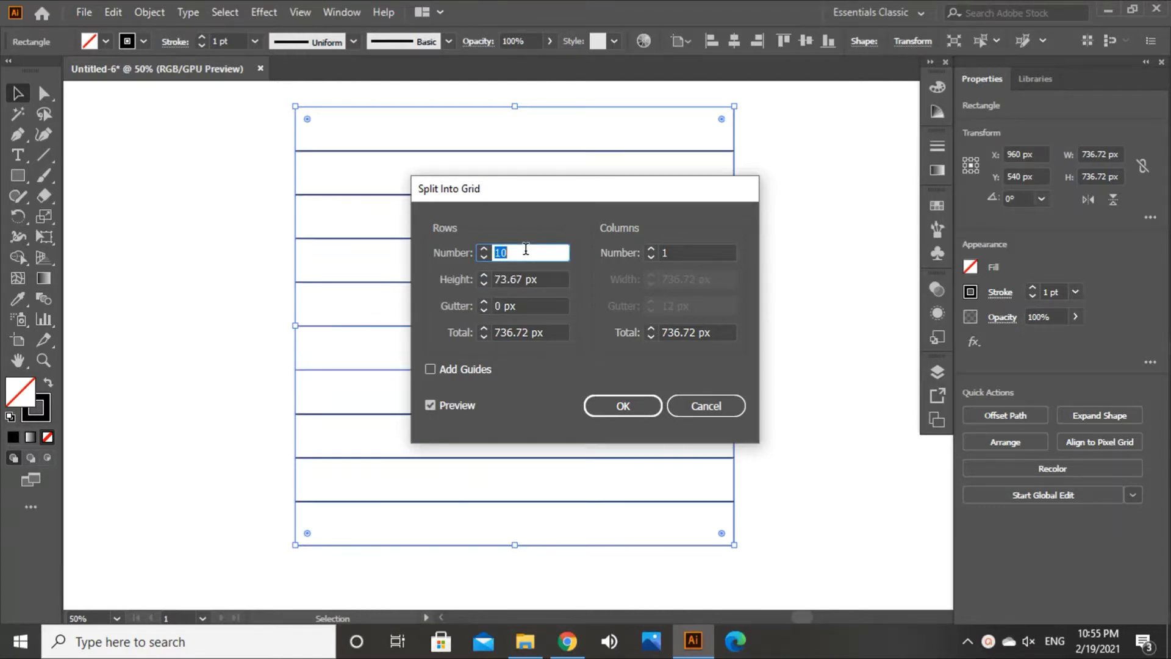
Step: Set the number of columns to 10, apply the grid split to the square, and deselect it
click(697, 252)
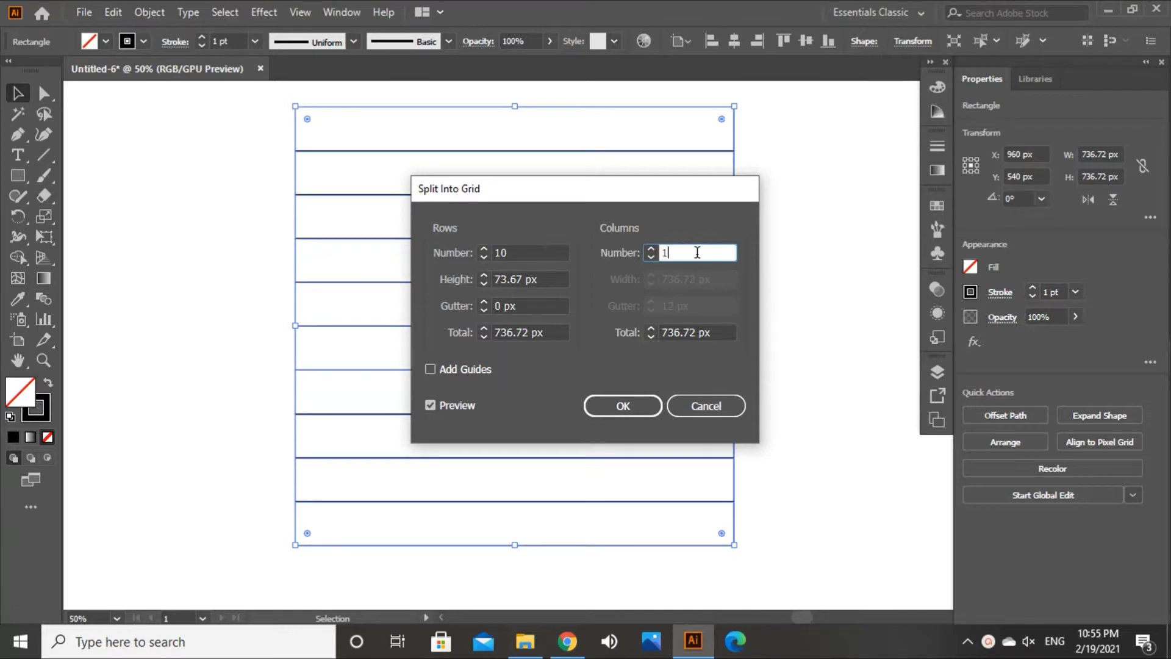
key(Up)
key(Up)
key(Up)
key(Up)
key(Up)
key(Up)
key(Up)
key(Up)
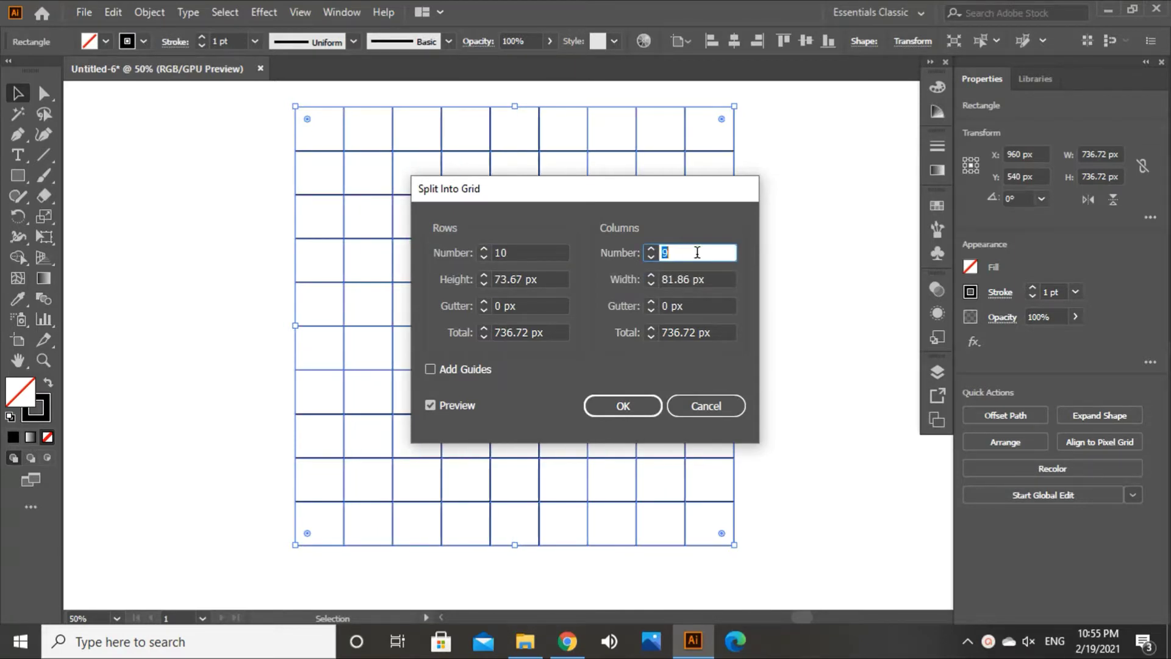
key(Up)
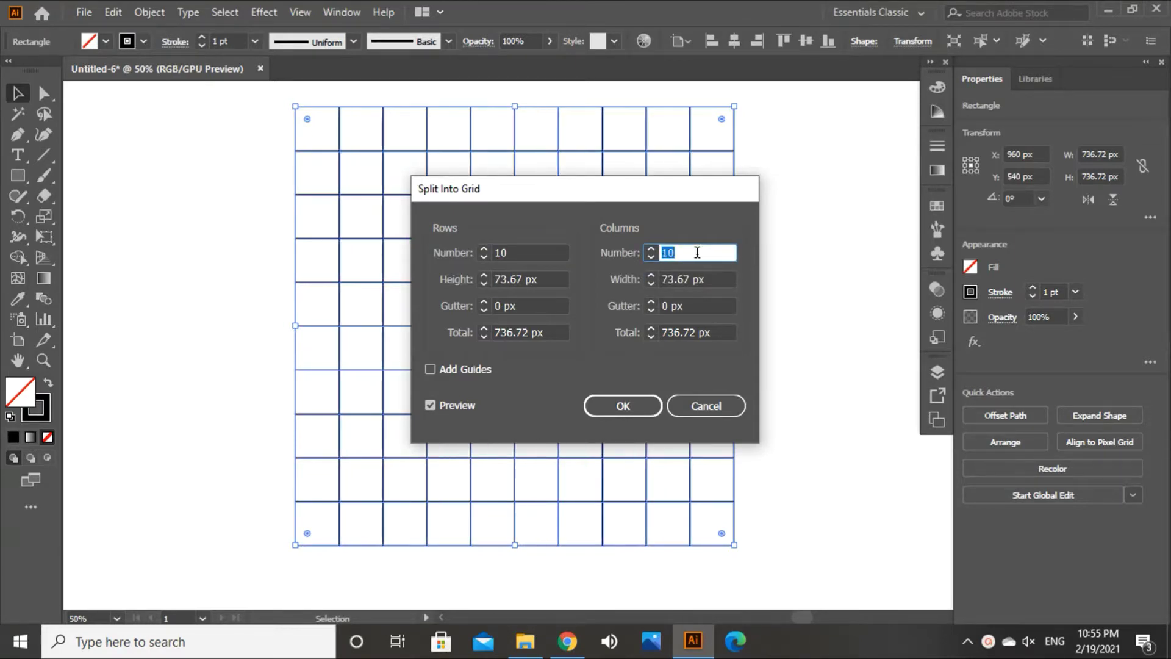
click(638, 405)
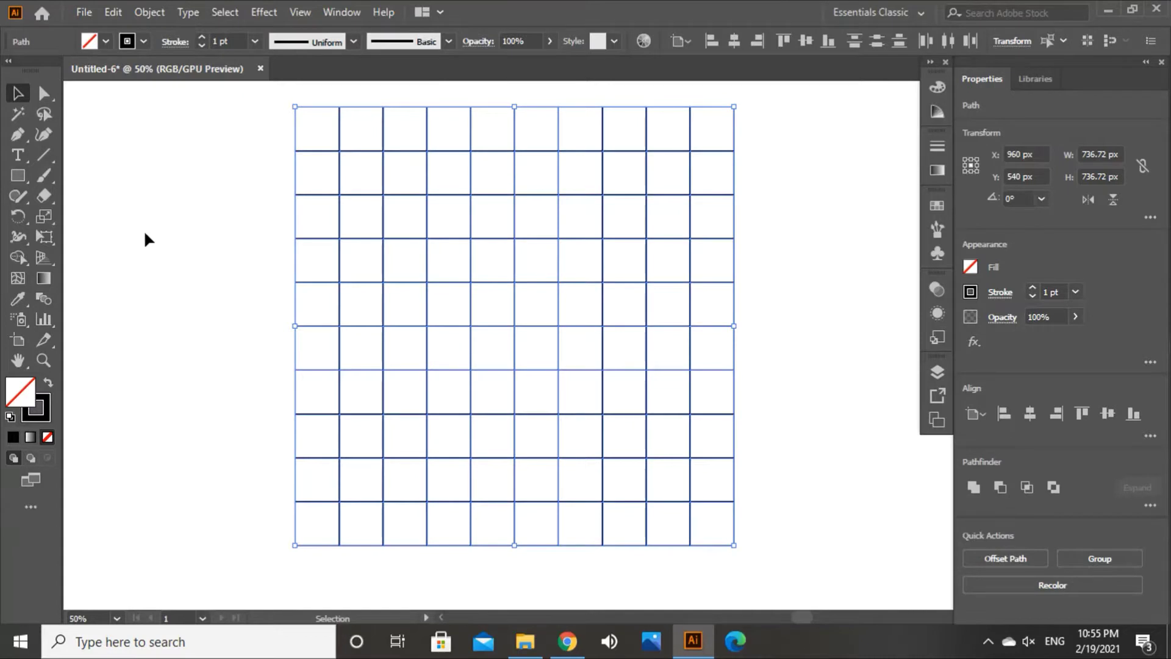
click(159, 238)
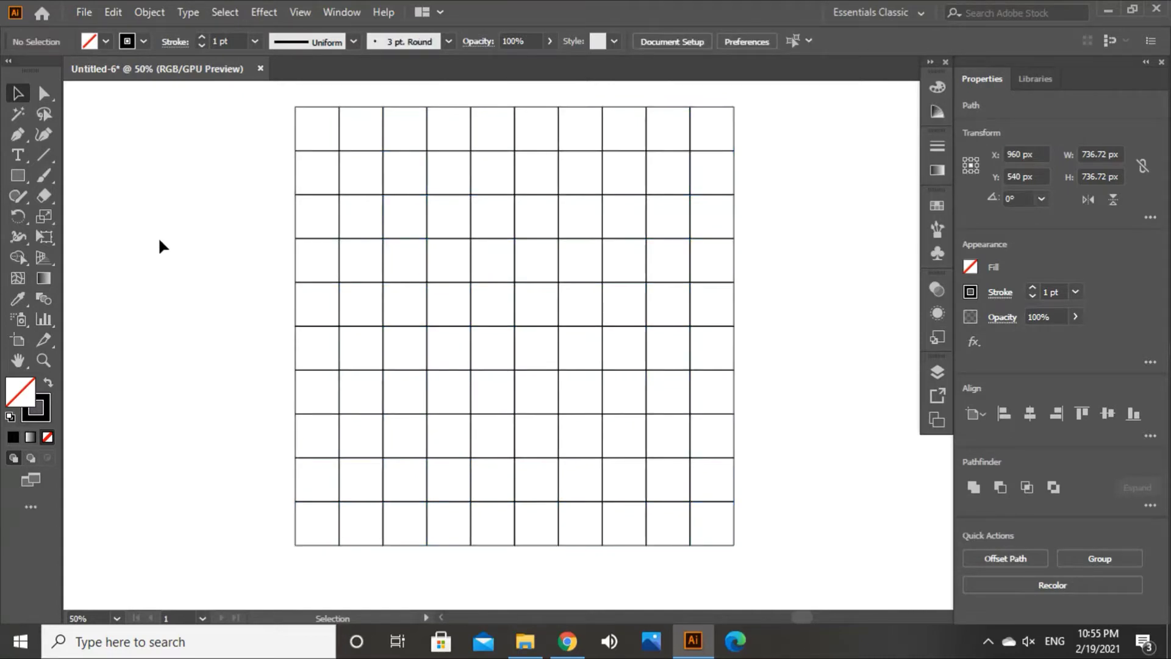
Step: Draw a circle about 73.67 px in diameter filling the grid cell in the second row, fifth column
click(24, 179)
drag(24, 180, 69, 217)
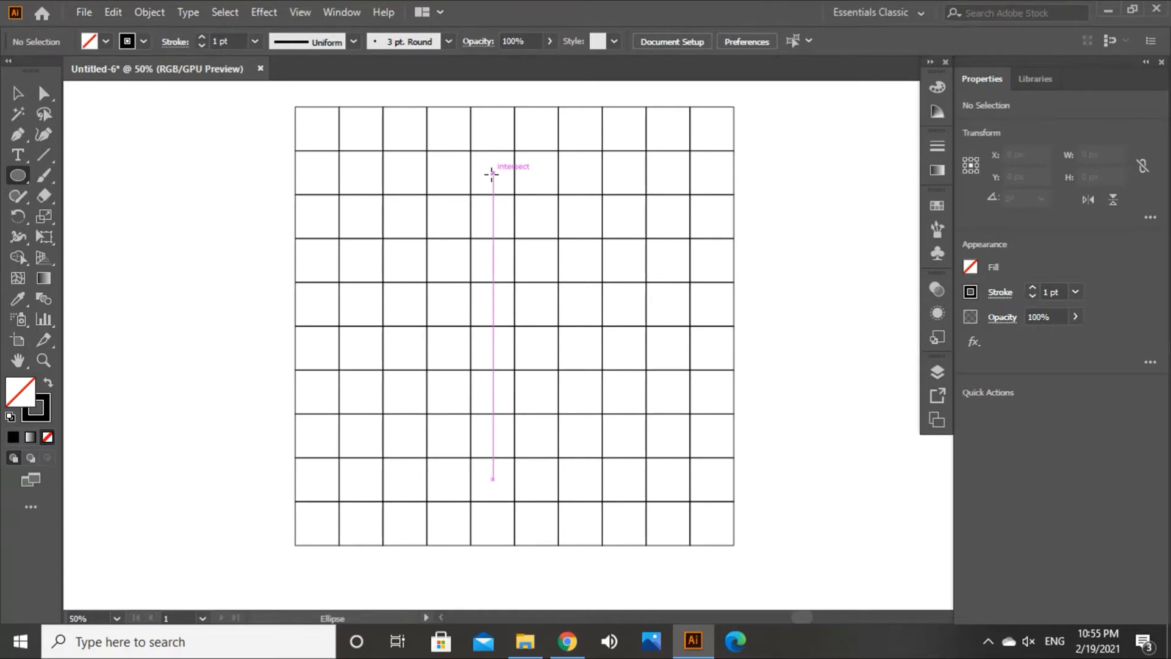
drag(491, 174, 500, 194)
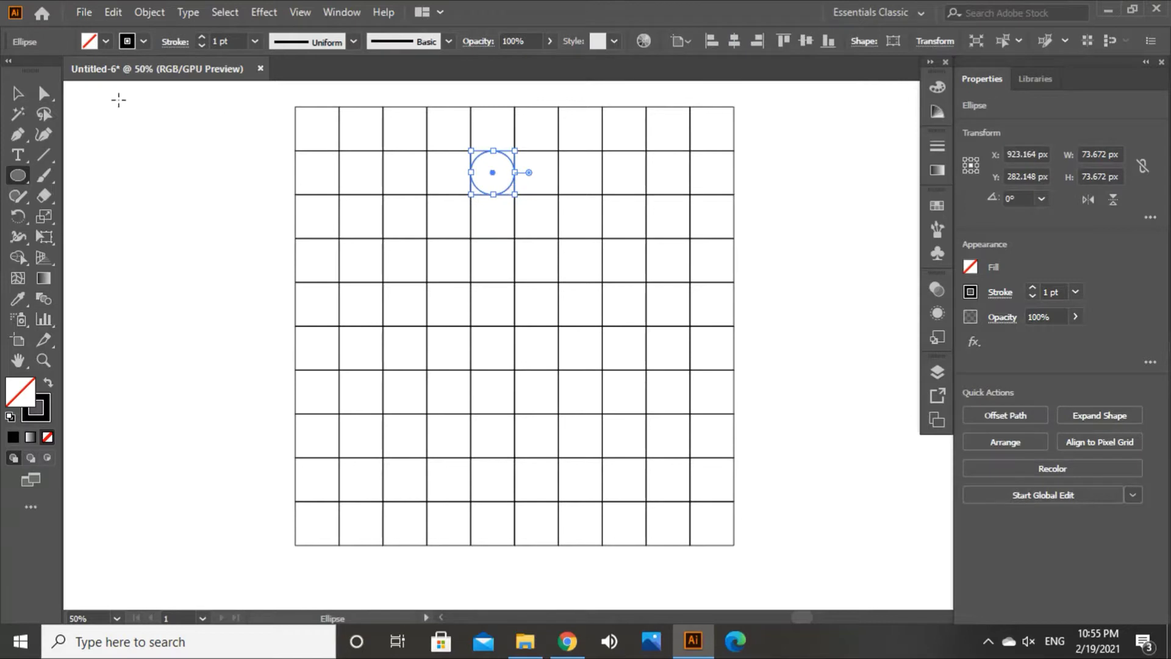
click(18, 93)
click(152, 169)
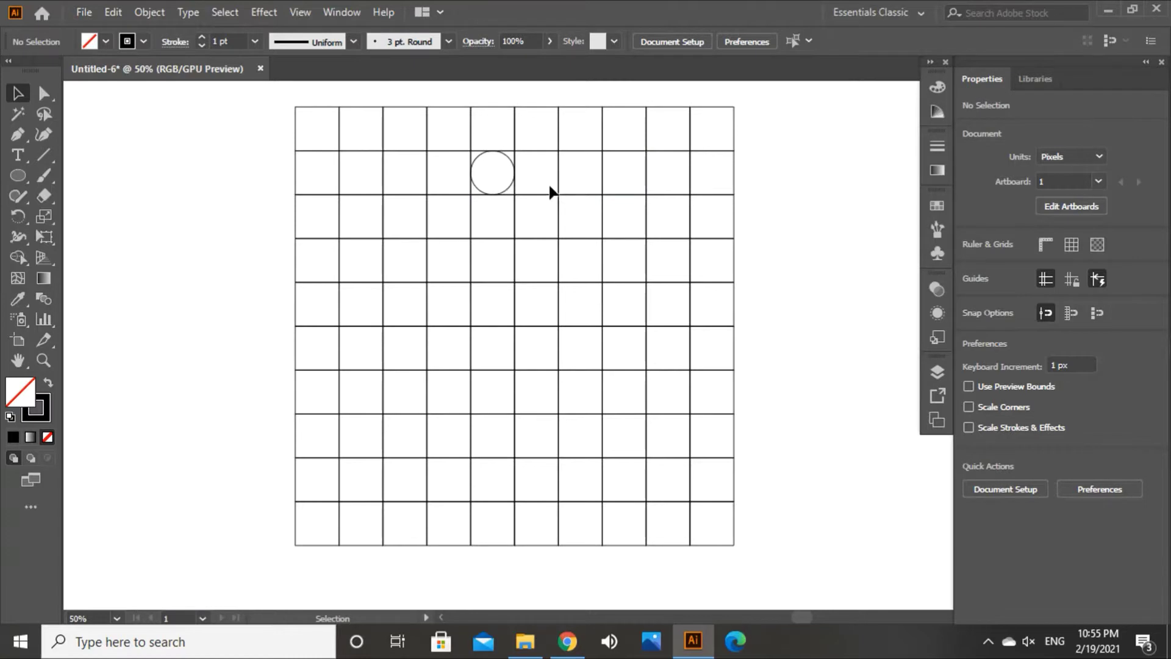
Step: Delete the rightmost column of grid cells
drag(714, 92, 734, 549)
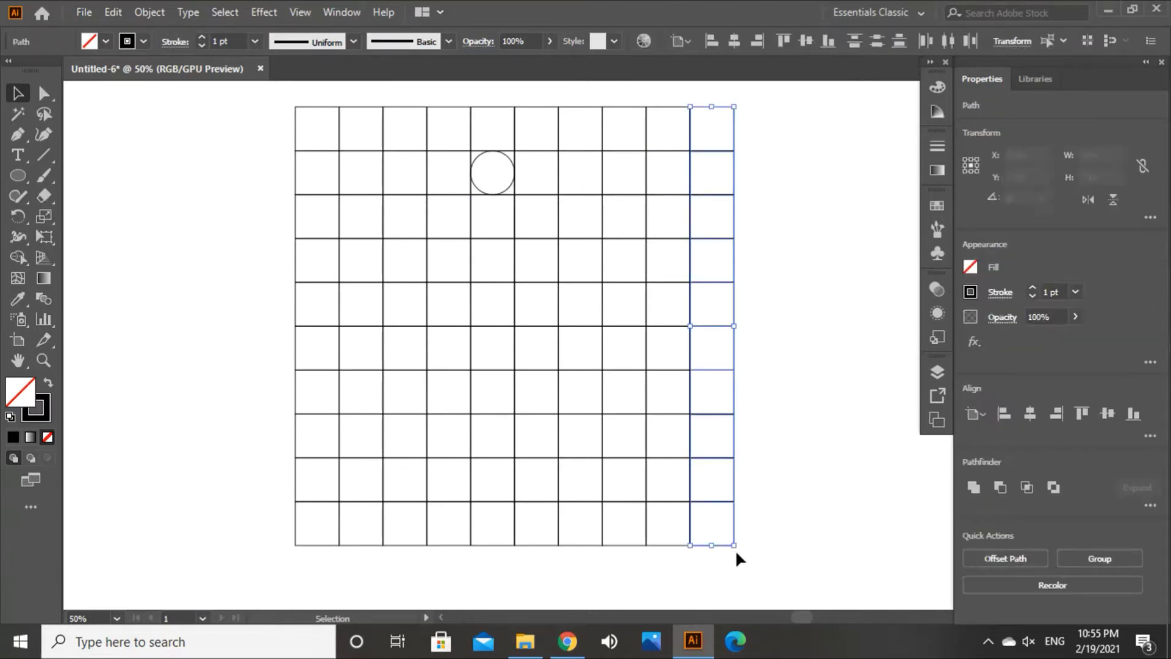
key(Delete)
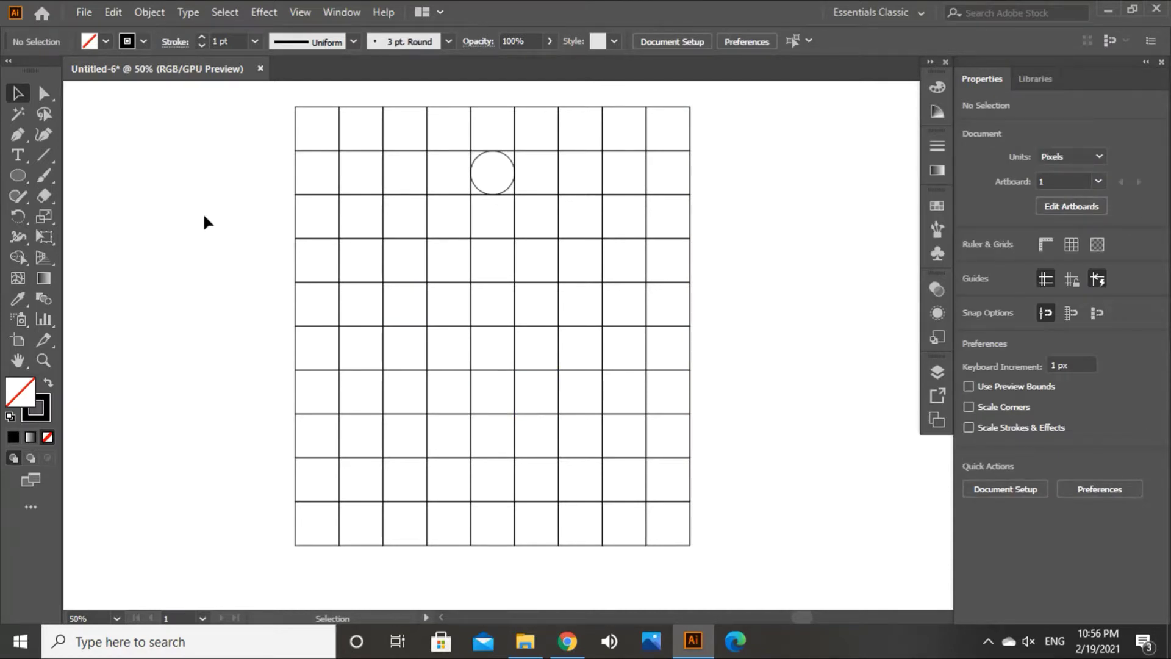
Step: Draw a second circle about 73.67 px in diameter filling the cell in the ninth row, fifth column
click(11, 174)
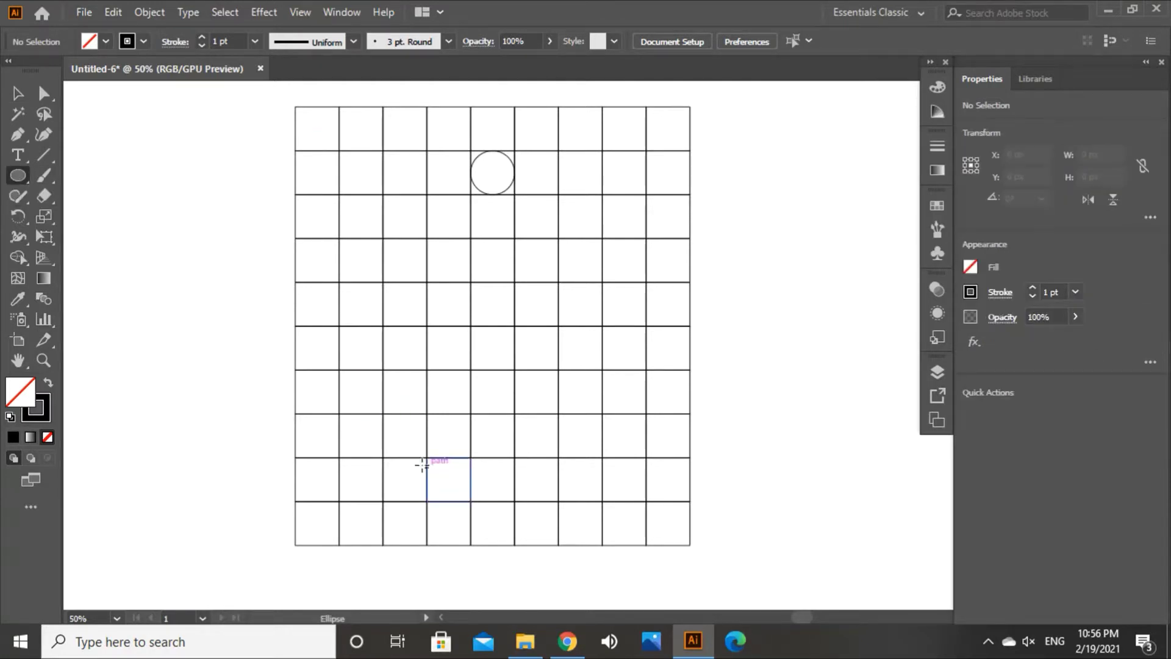
click(492, 483)
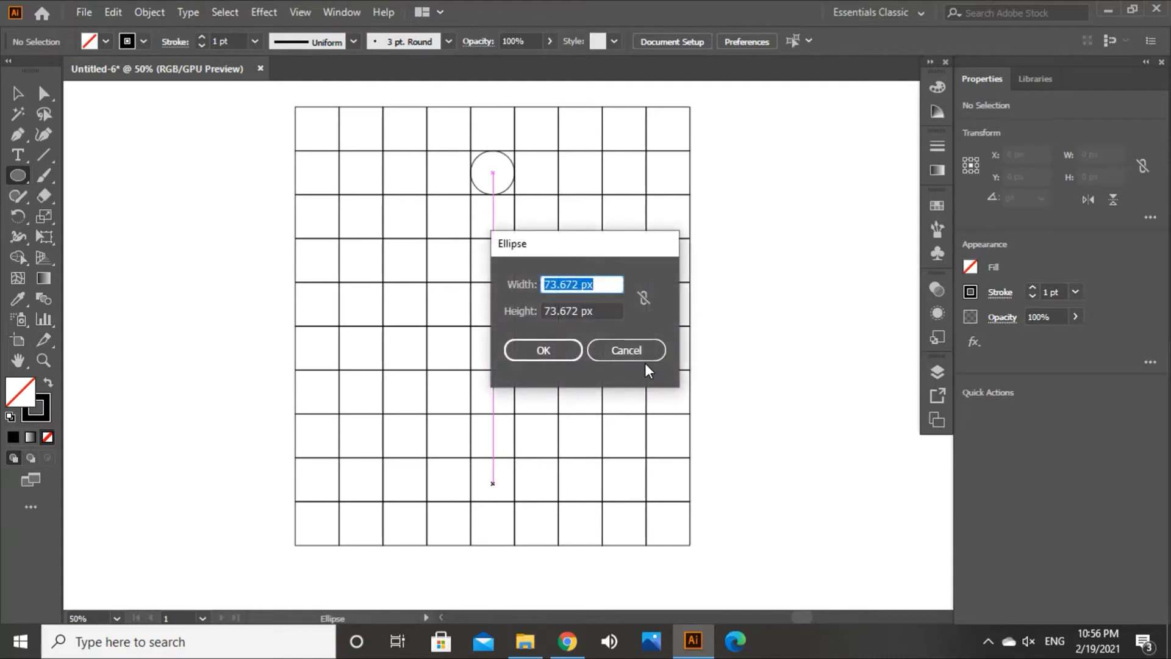
click(628, 351)
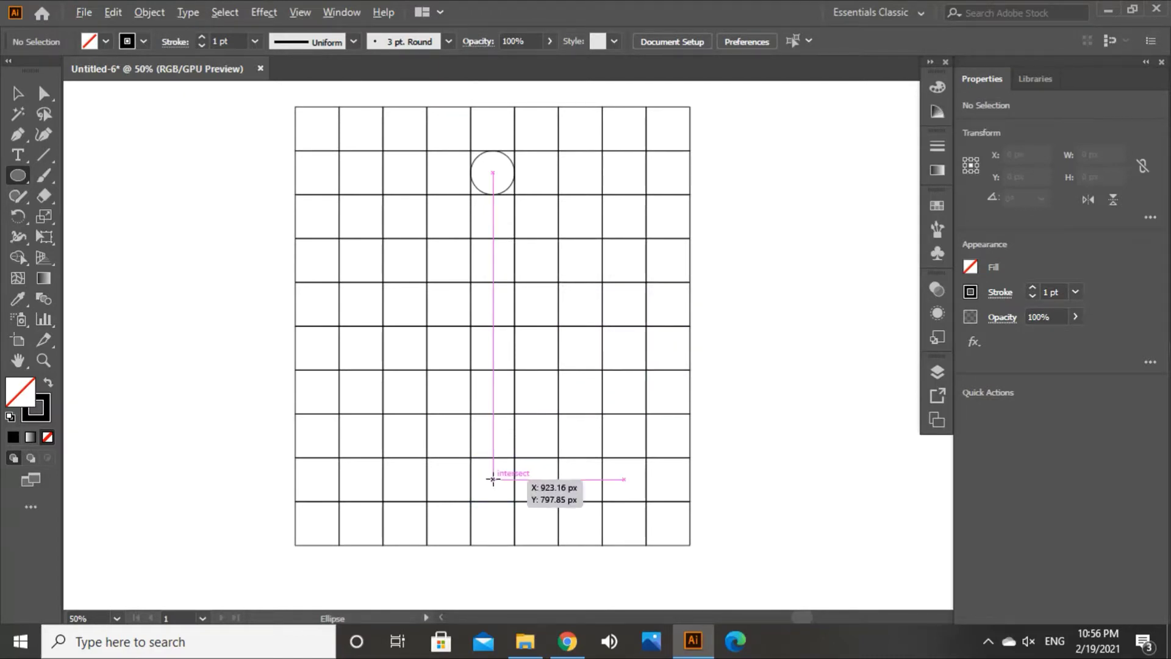
drag(492, 479, 514, 492)
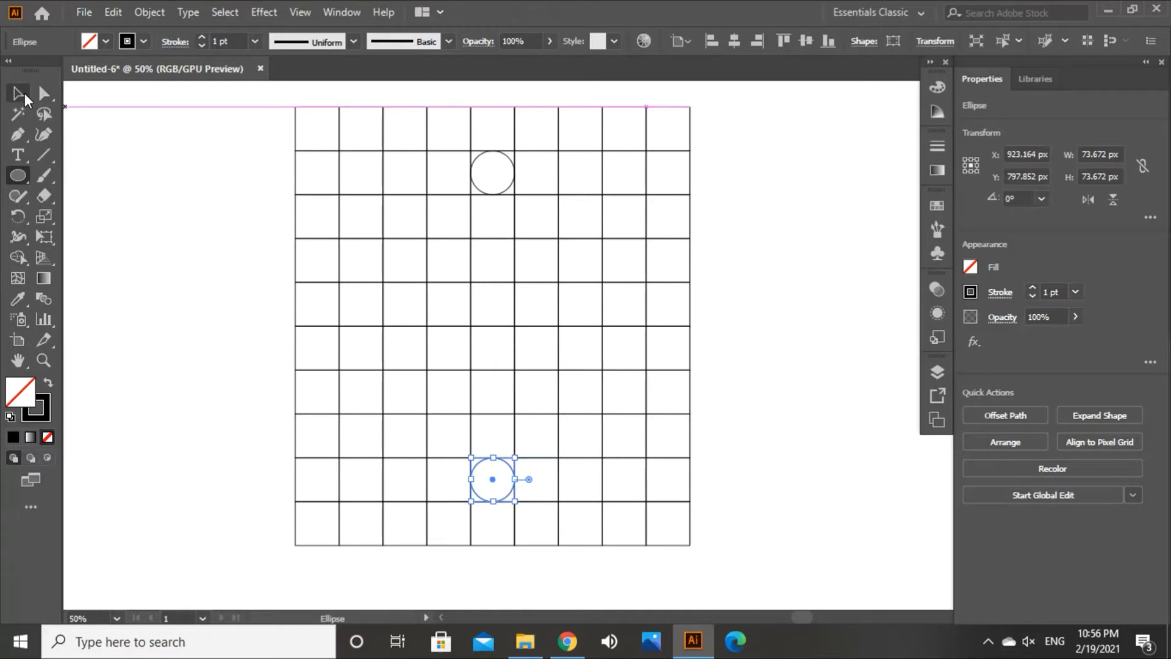
click(18, 93)
click(152, 197)
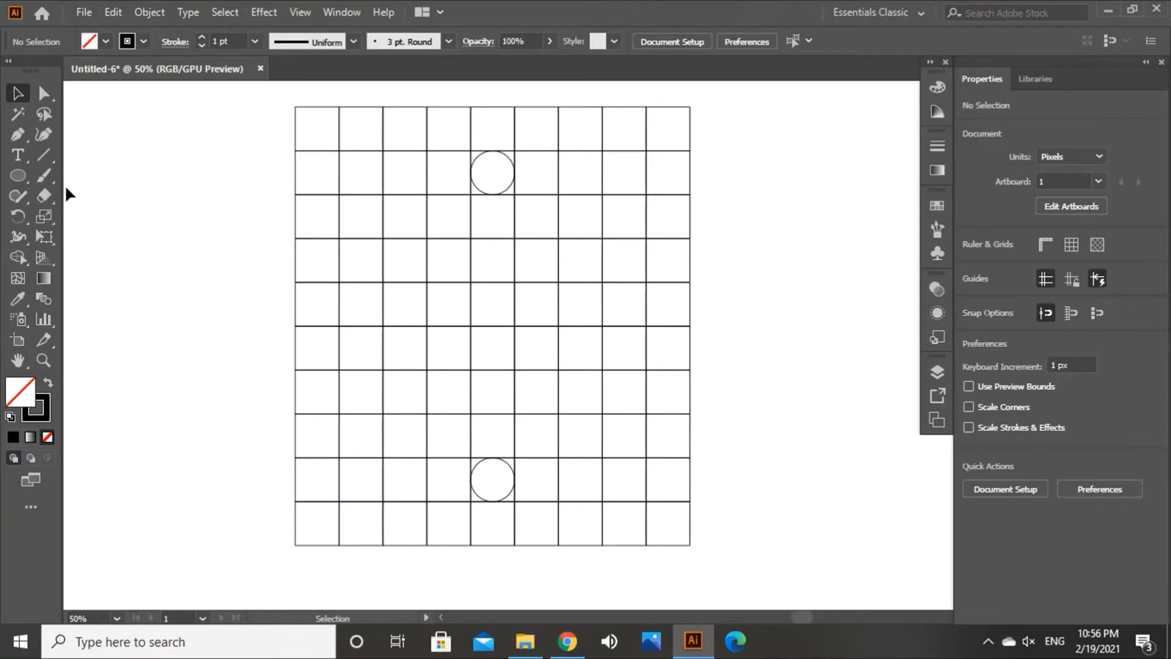
Step: Select all artwork and use Shape Builder with black fill and no stroke to merge two mirrored round-cornered hooks through the circles, spanning columns three to five
drag(17, 174, 53, 177)
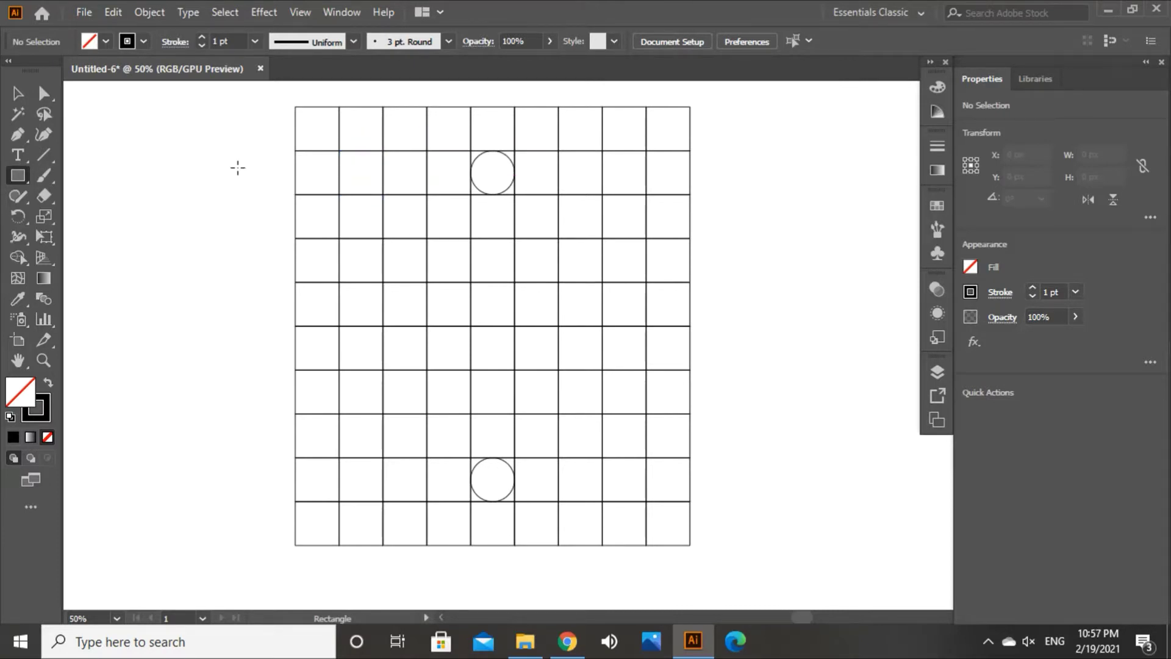
click(17, 94)
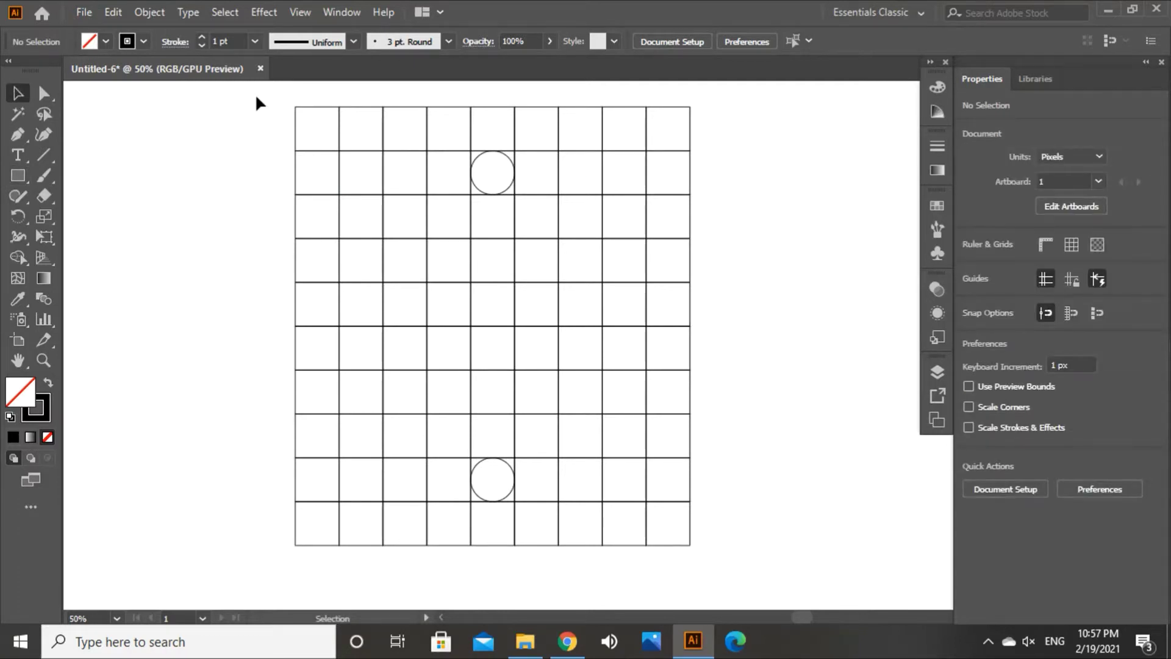
drag(255, 96, 745, 569)
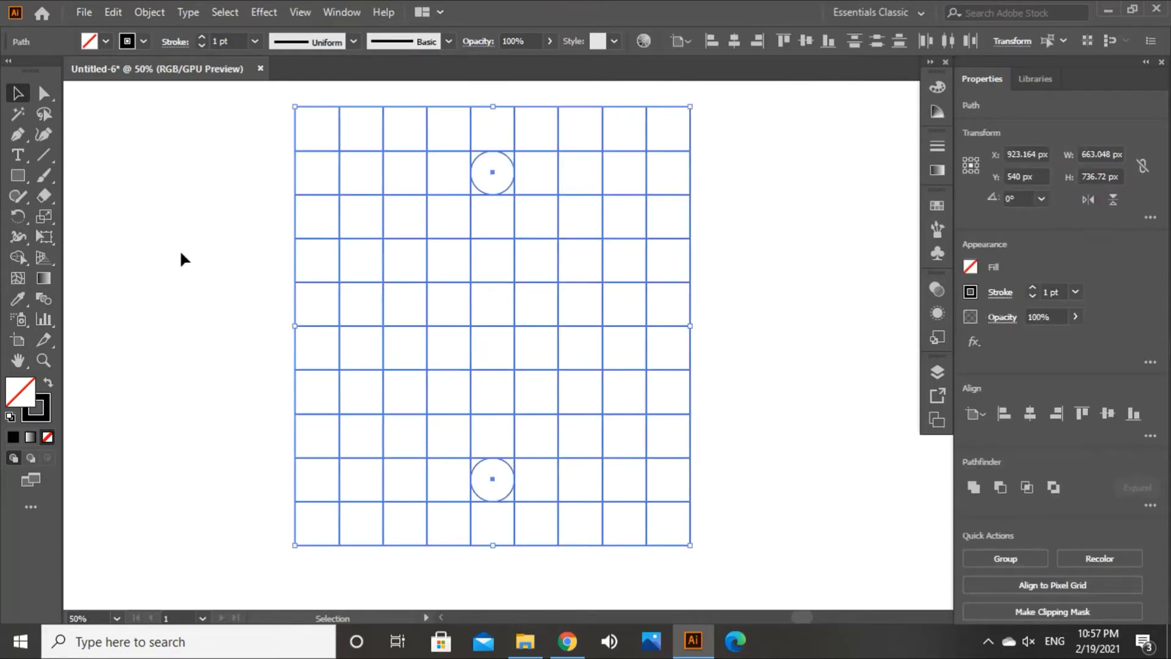
click(18, 260)
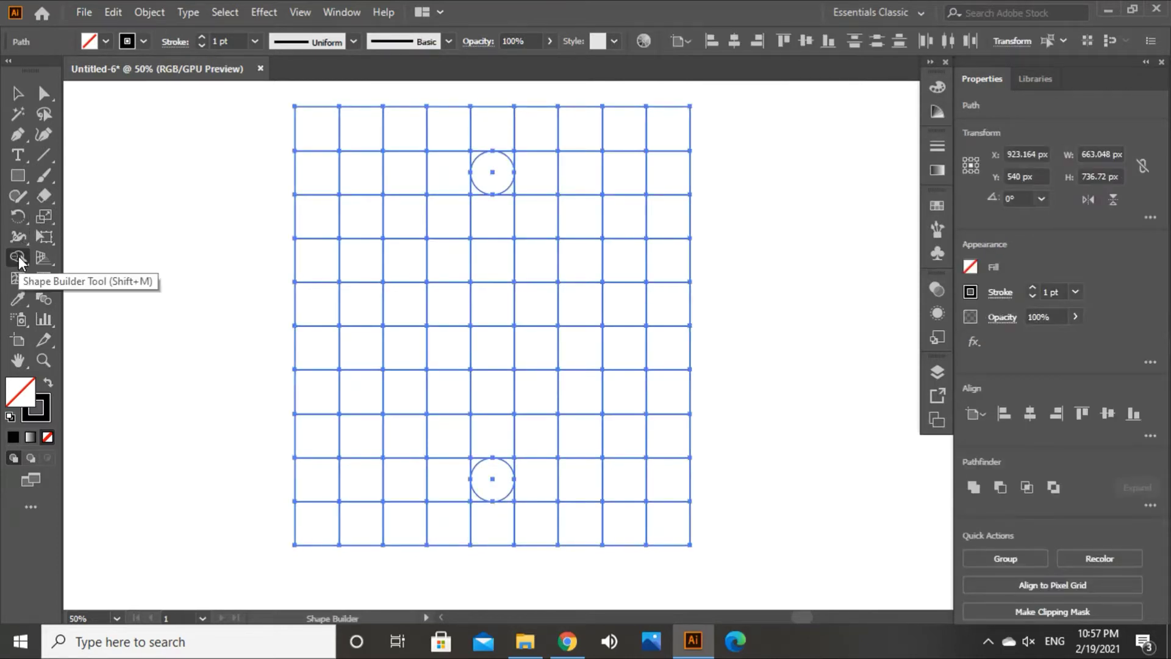
click(49, 382)
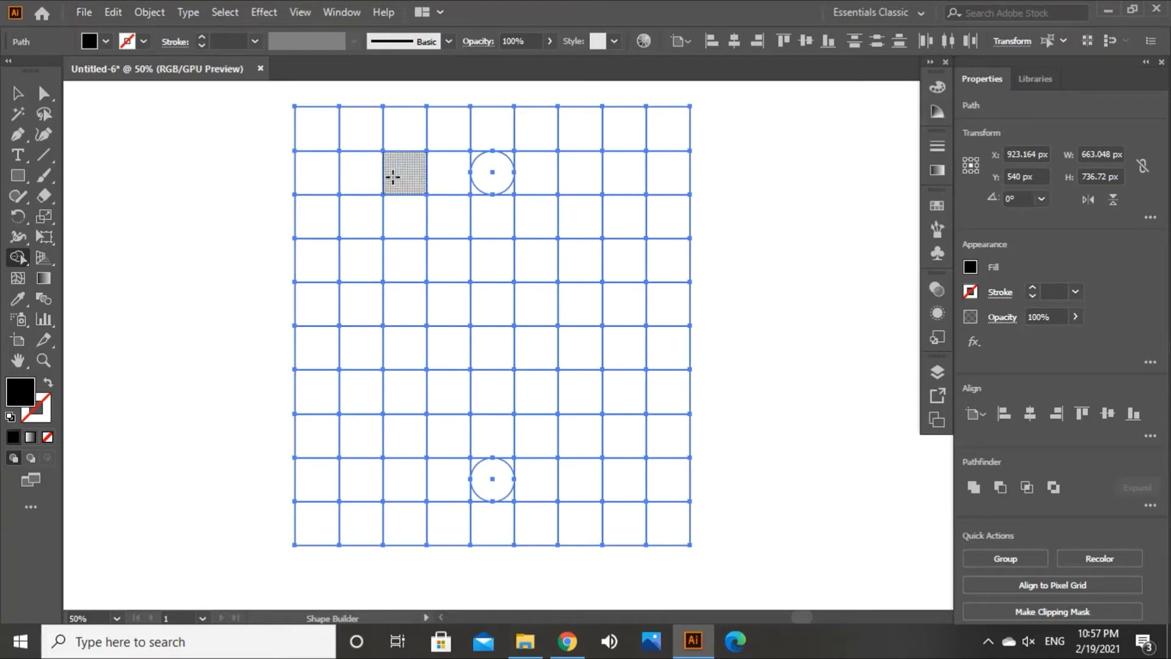
mouse_move(393, 177)
mouse_down()
mouse_move(463, 167)
mouse_move(486, 173)
mouse_move(492, 189)
mouse_move(481, 184)
mouse_move(501, 199)
mouse_up()
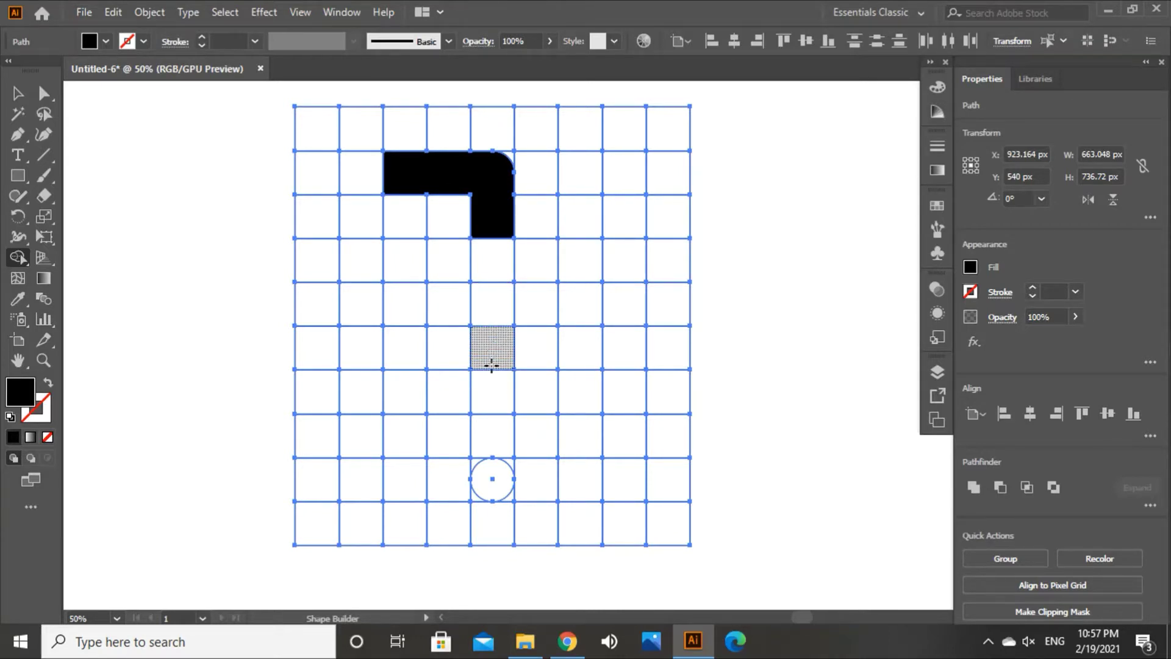
mouse_move(490, 434)
mouse_down()
mouse_move(478, 468)
mouse_move(506, 460)
mouse_move(487, 491)
mouse_move(414, 489)
mouse_up()
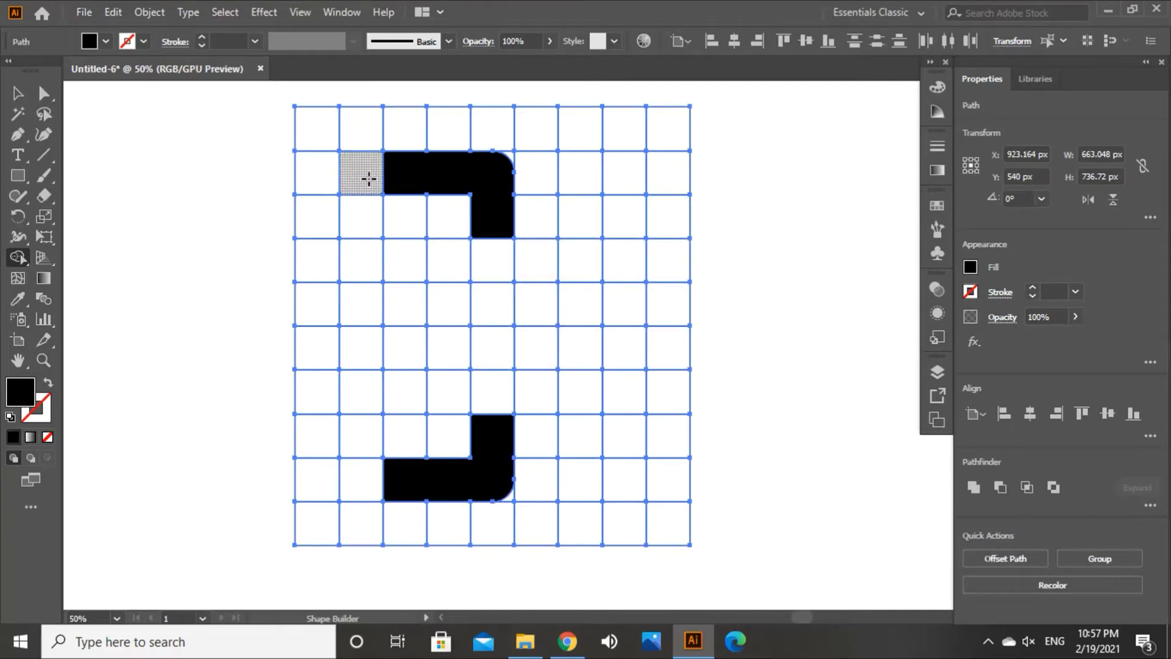
Step: Extend the black bar in the second row with Shape Builder so it spans columns two to eight
drag(368, 177, 427, 175)
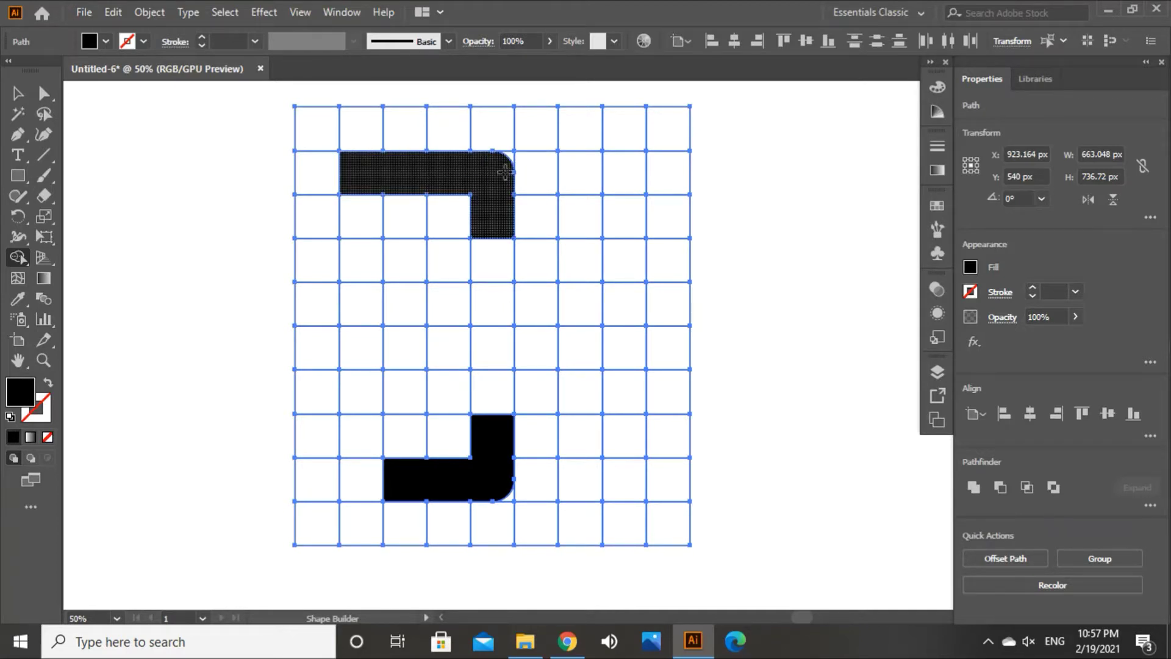
mouse_move(514, 160)
mouse_down()
mouse_move(532, 177)
mouse_move(619, 180)
mouse_up()
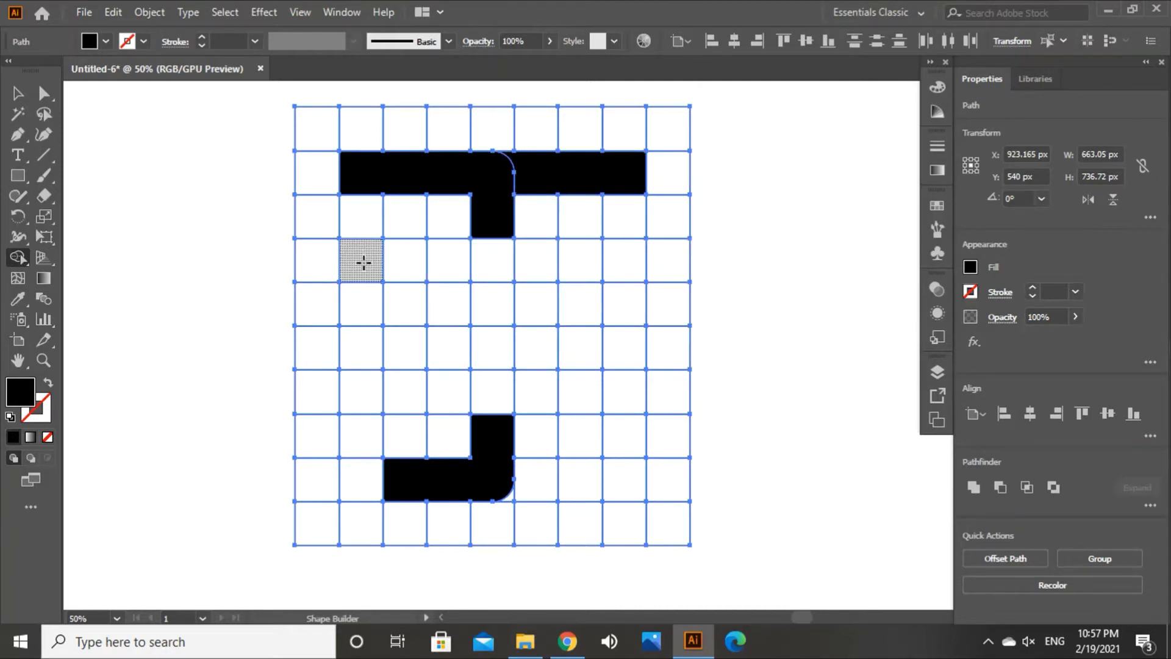
Step: Merge columns two to four of the fourth row into a black bar and extend the fifth-column stem down through the fifth row
drag(364, 262, 455, 266)
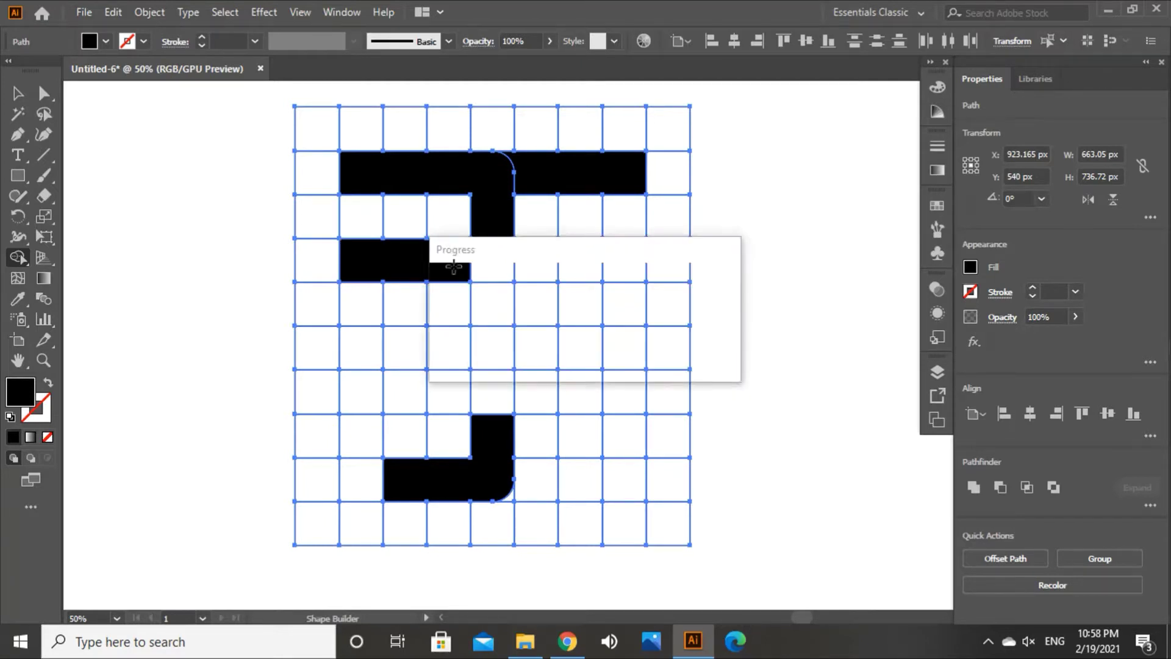
click(491, 262)
drag(486, 230, 490, 295)
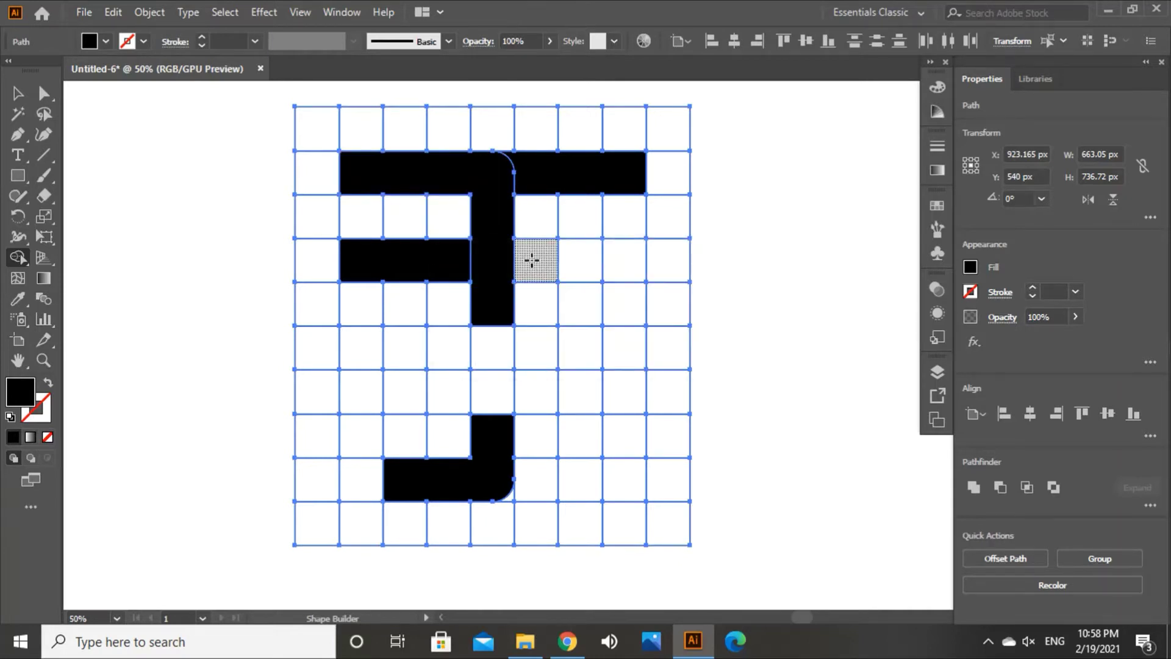
Step: Try merging columns six to eight of the fourth row into a black bar, and undo that merge
drag(532, 260, 627, 269)
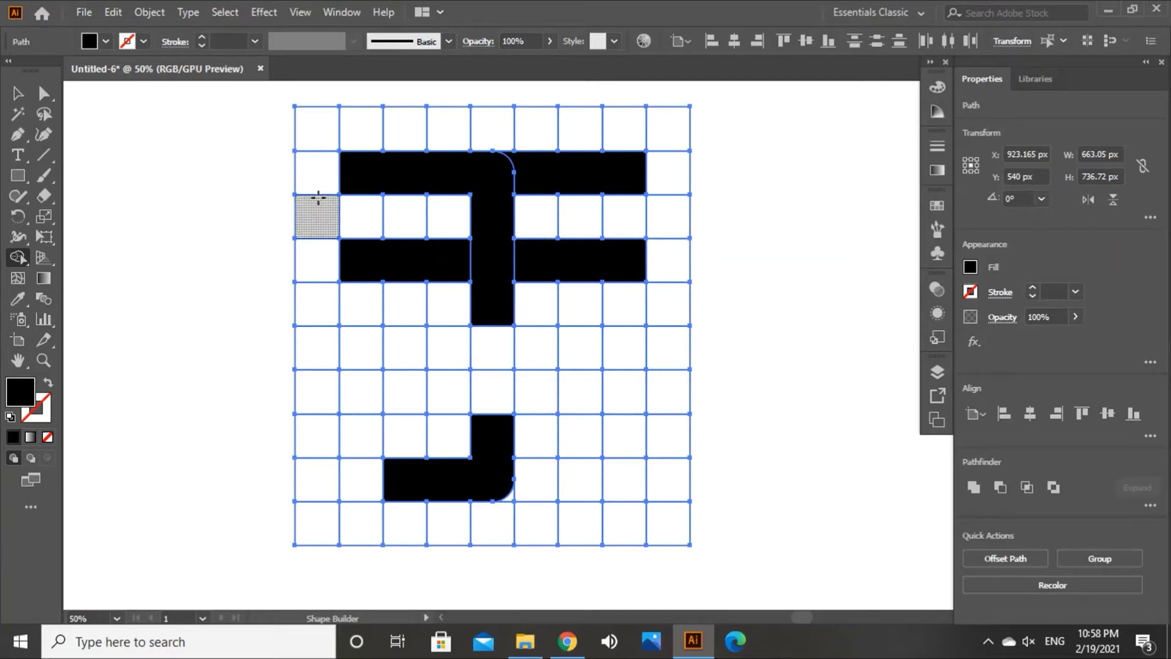
click(113, 11)
click(155, 32)
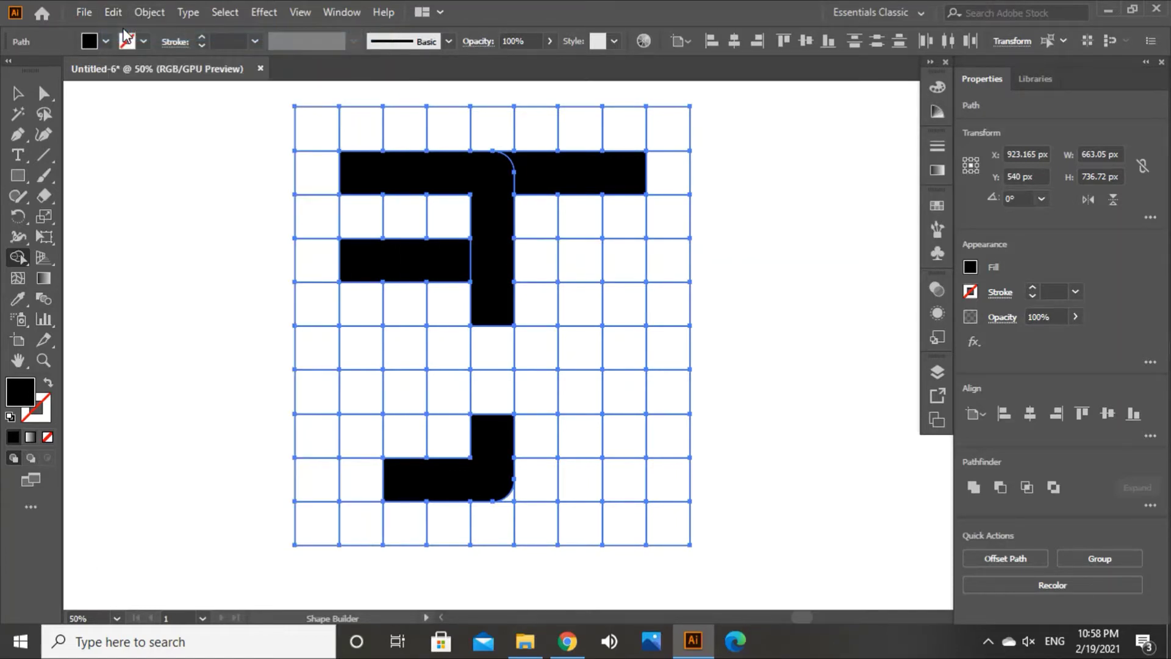
Step: Draw an unfilled circle about 73.67 px wide in the fourth row's eighth-column cell and copy it to the seventh row of that column
click(18, 94)
click(139, 216)
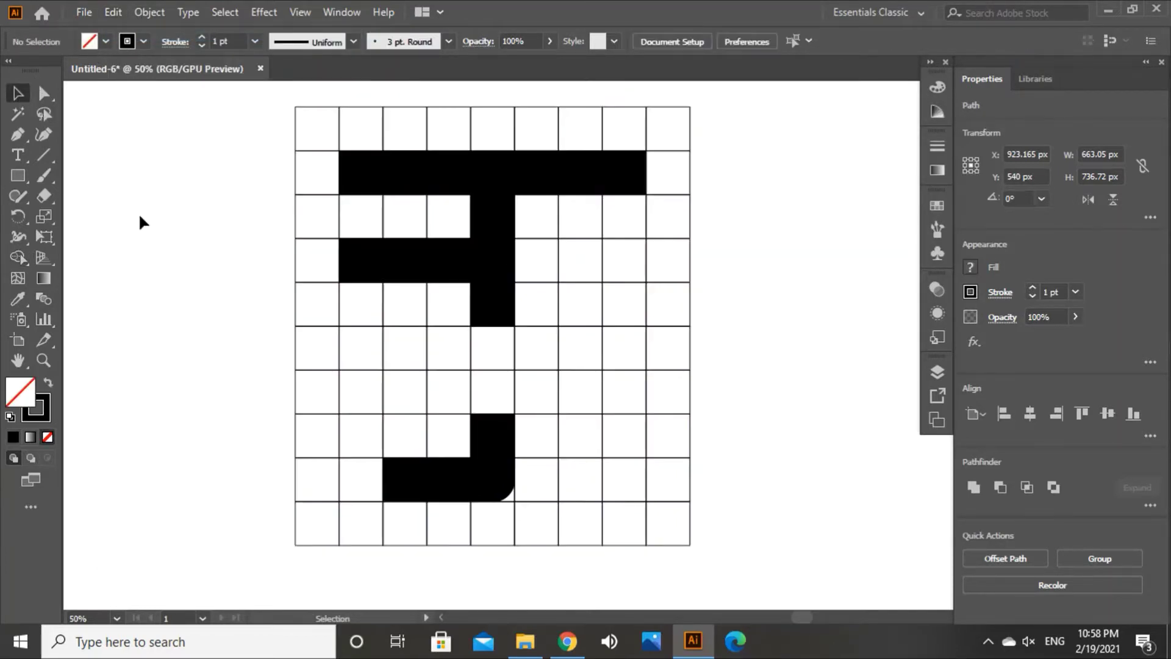
click(18, 176)
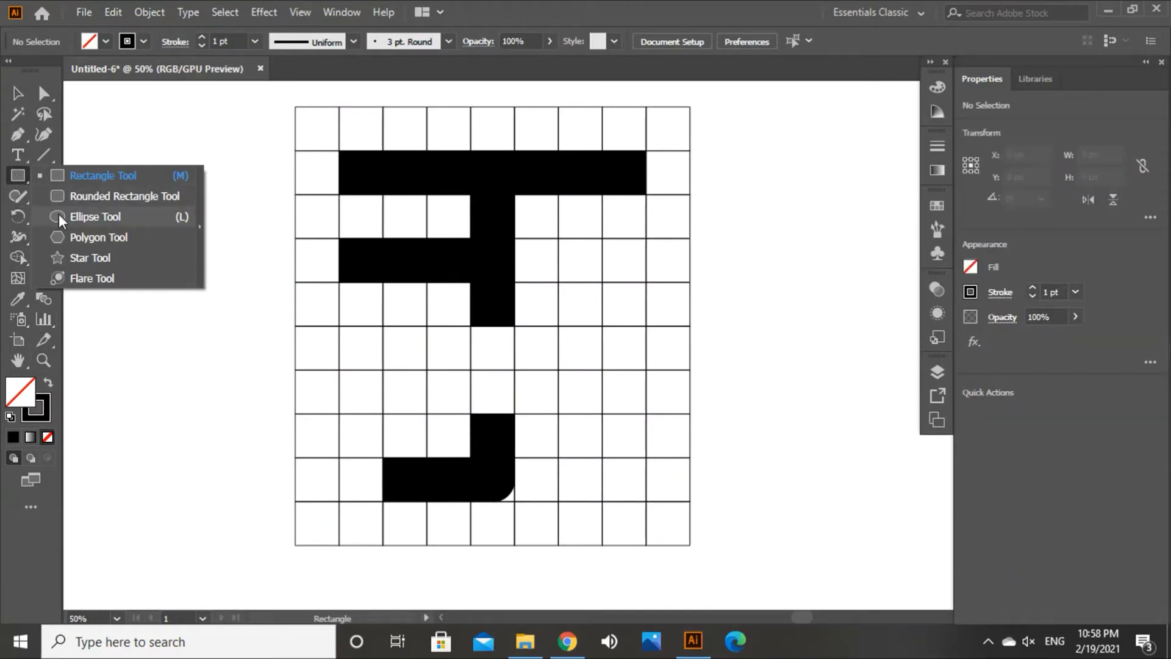
click(59, 216)
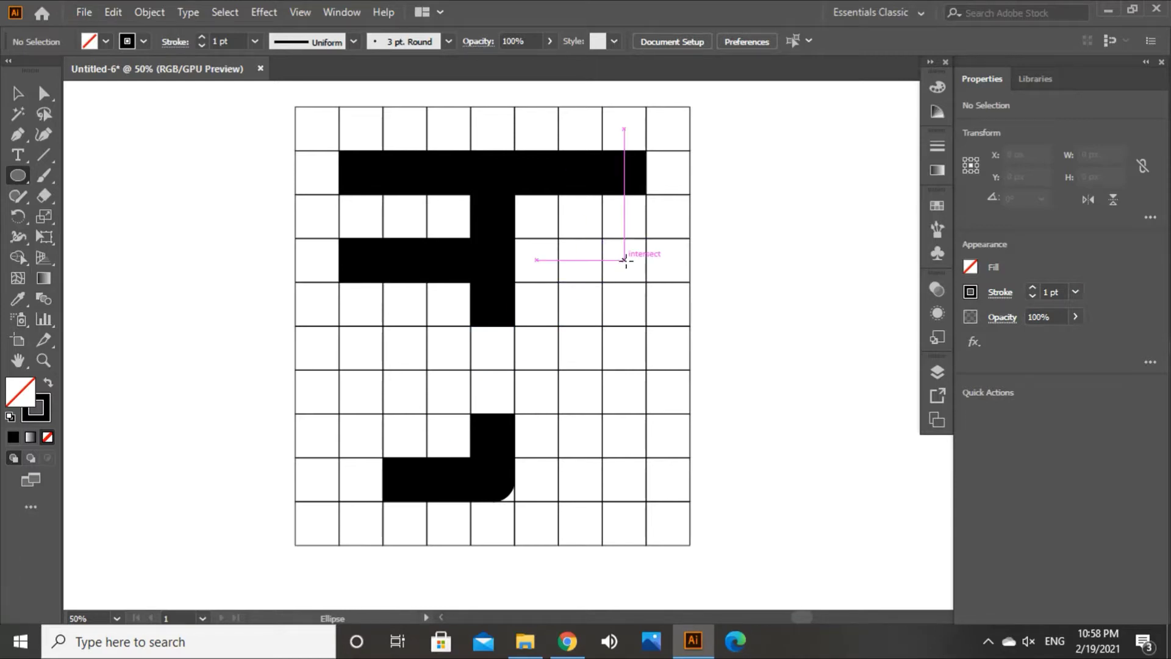
drag(624, 260, 634, 282)
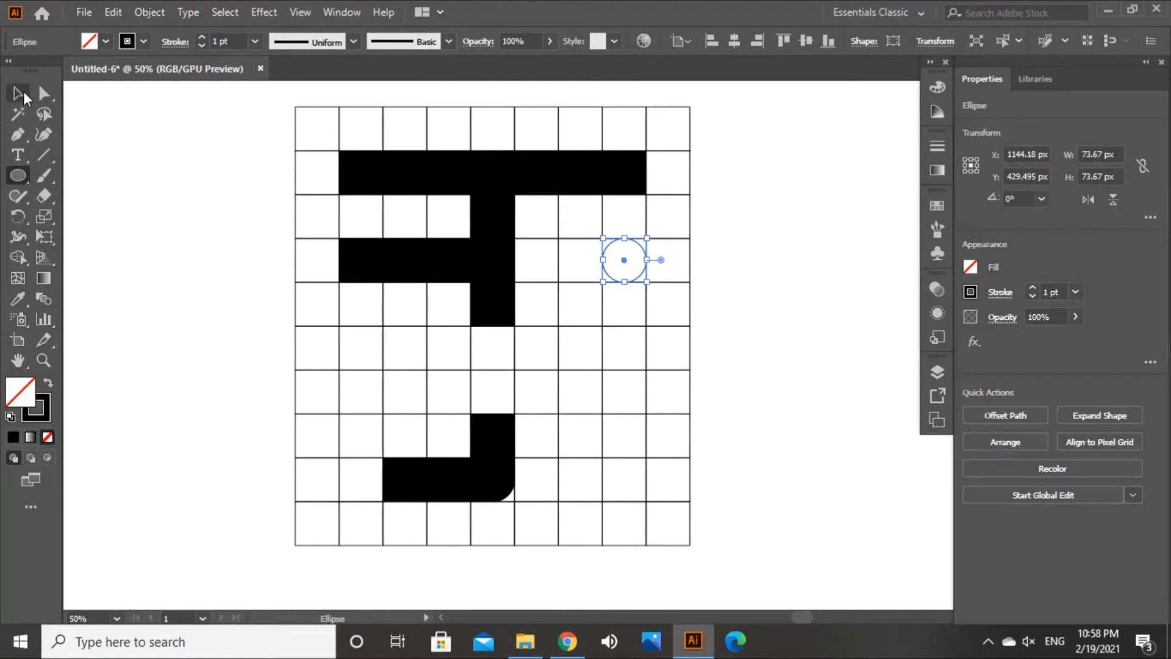
click(20, 93)
click(141, 206)
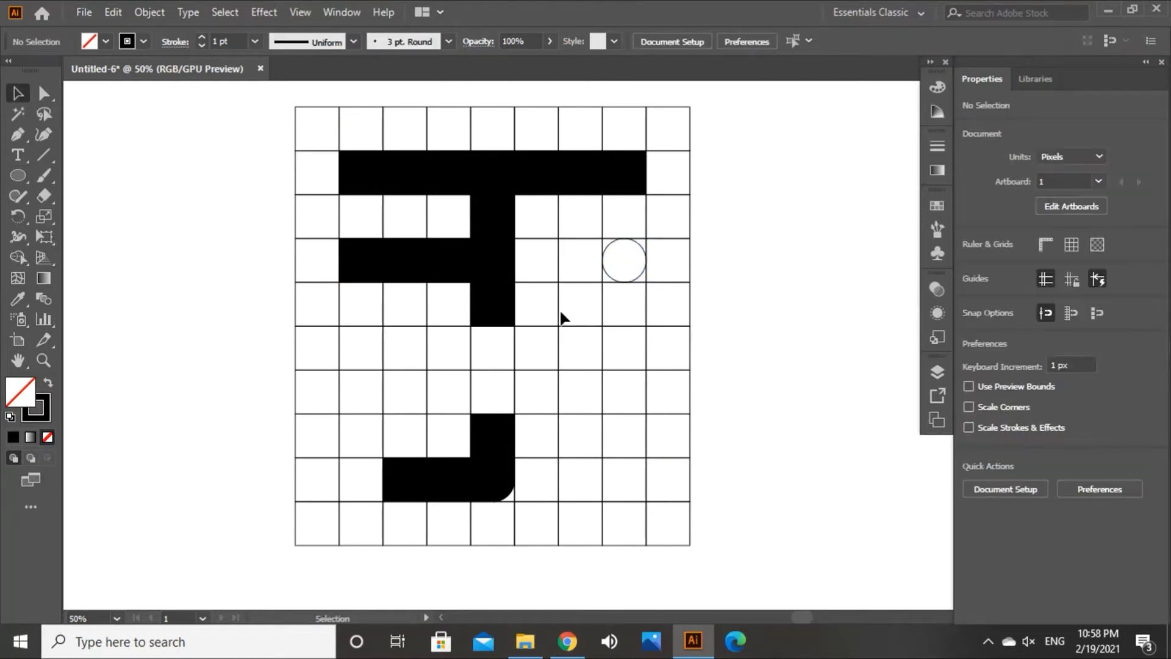
drag(634, 281, 635, 409)
click(730, 397)
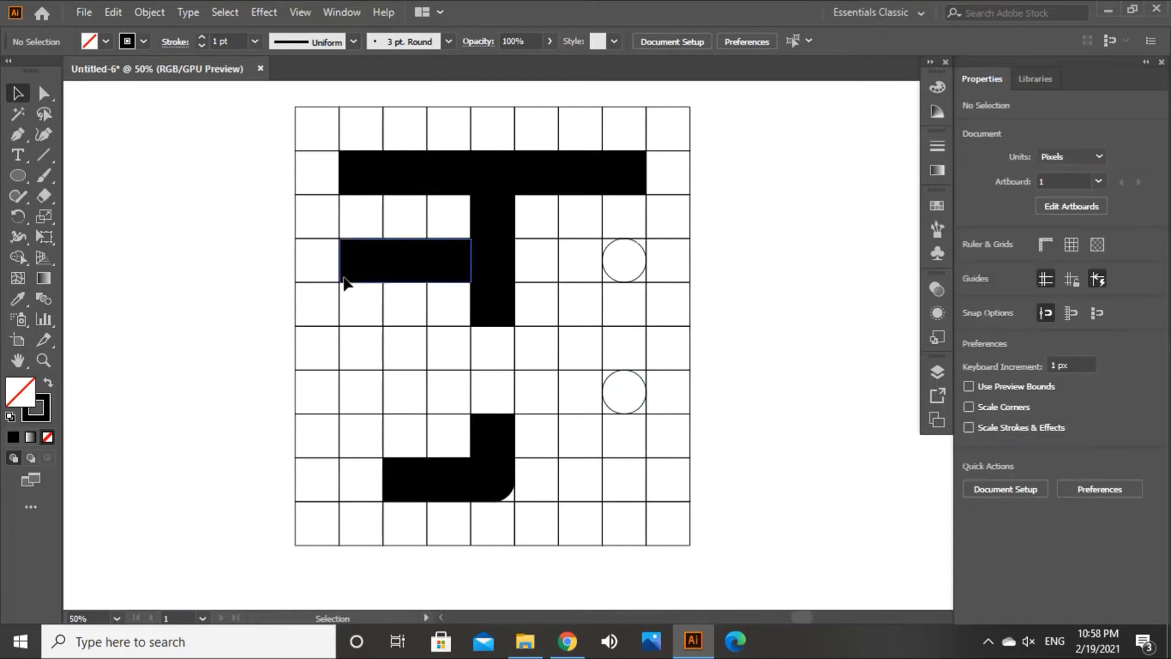
Step: Select all artwork and use Shape Builder with black fill to merge a round-cornered bowl from row four's column six through column eight to row seven's column two
drag(226, 124, 737, 554)
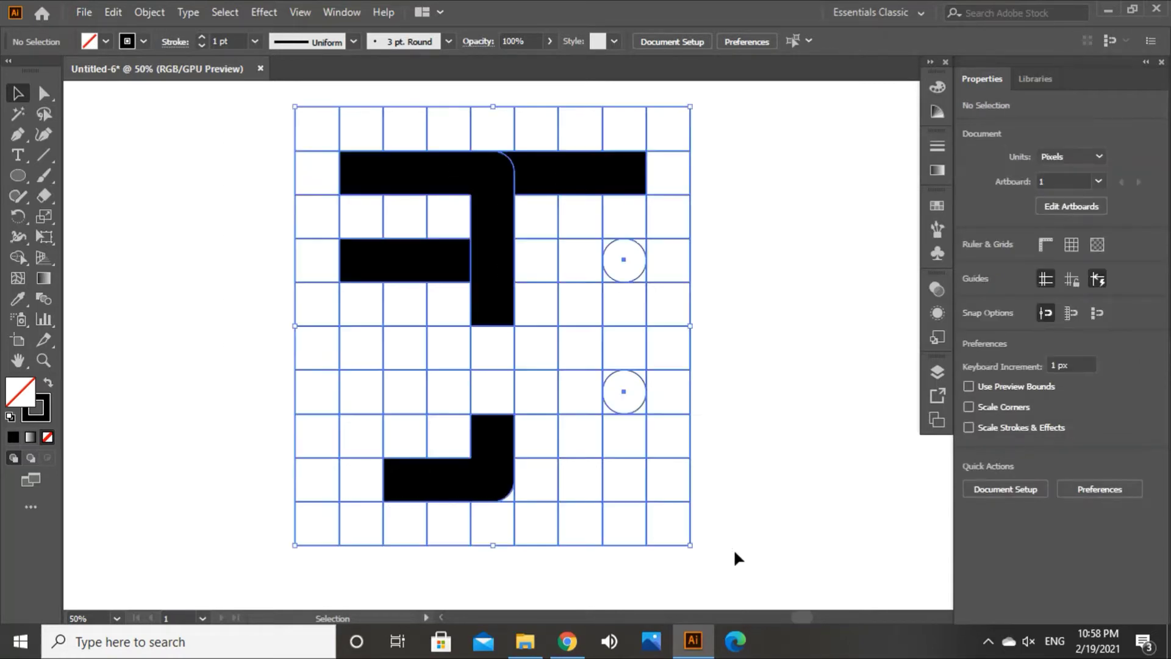
click(25, 259)
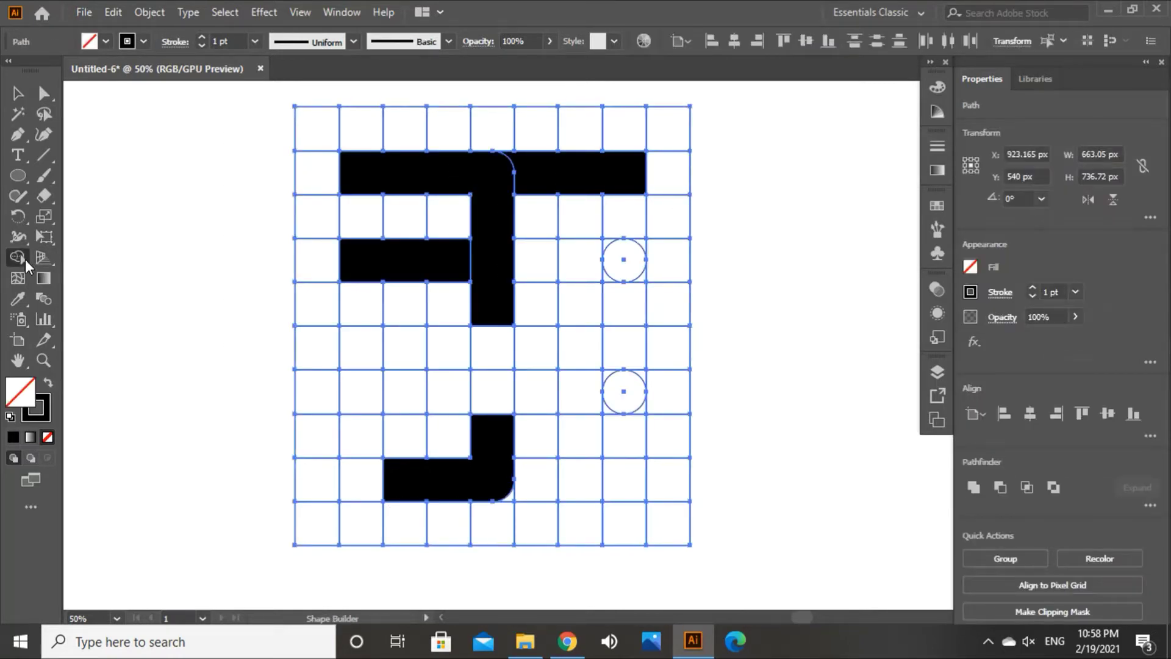
click(48, 383)
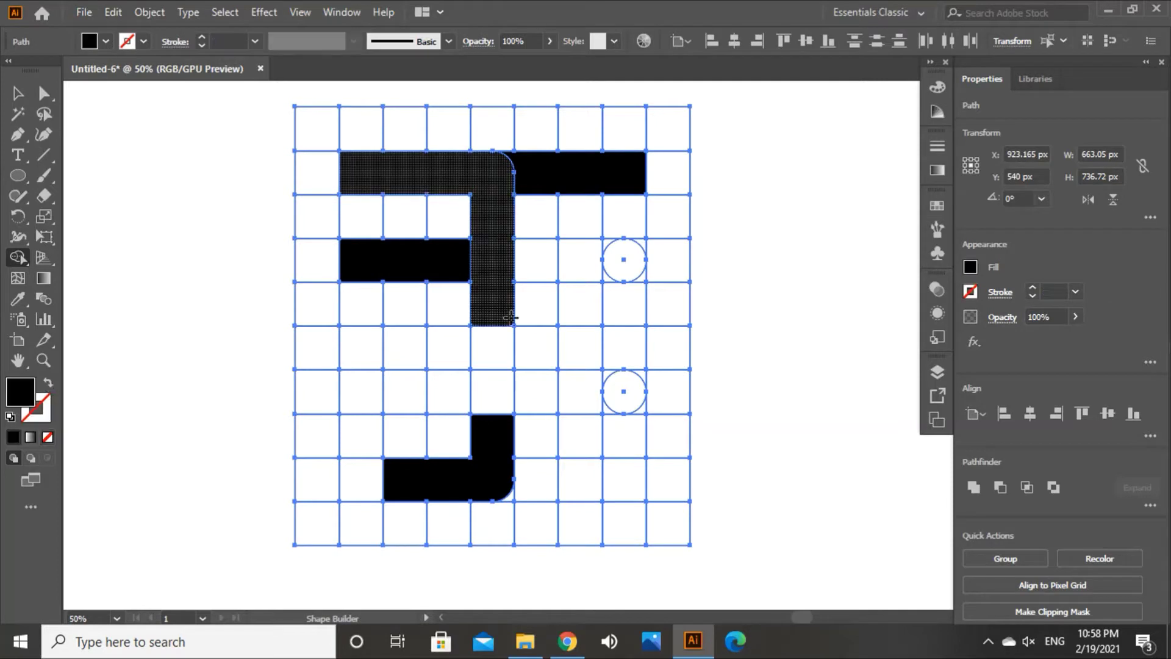
mouse_move(534, 261)
mouse_down()
mouse_move(603, 248)
mouse_move(626, 265)
mouse_move(637, 284)
mouse_move(631, 387)
mouse_move(604, 407)
mouse_move(368, 397)
mouse_up()
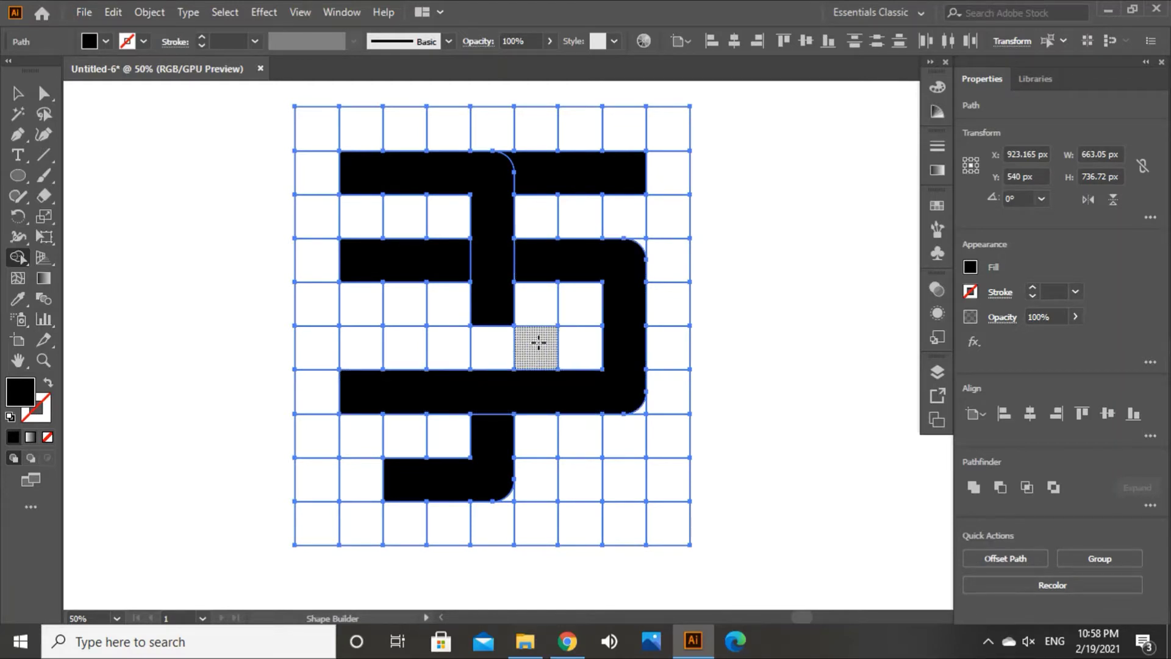
Step: Extend the fifth-column stem down through the sixth row to meet the seventh-row bar, and deselect the artwork
drag(494, 360, 493, 317)
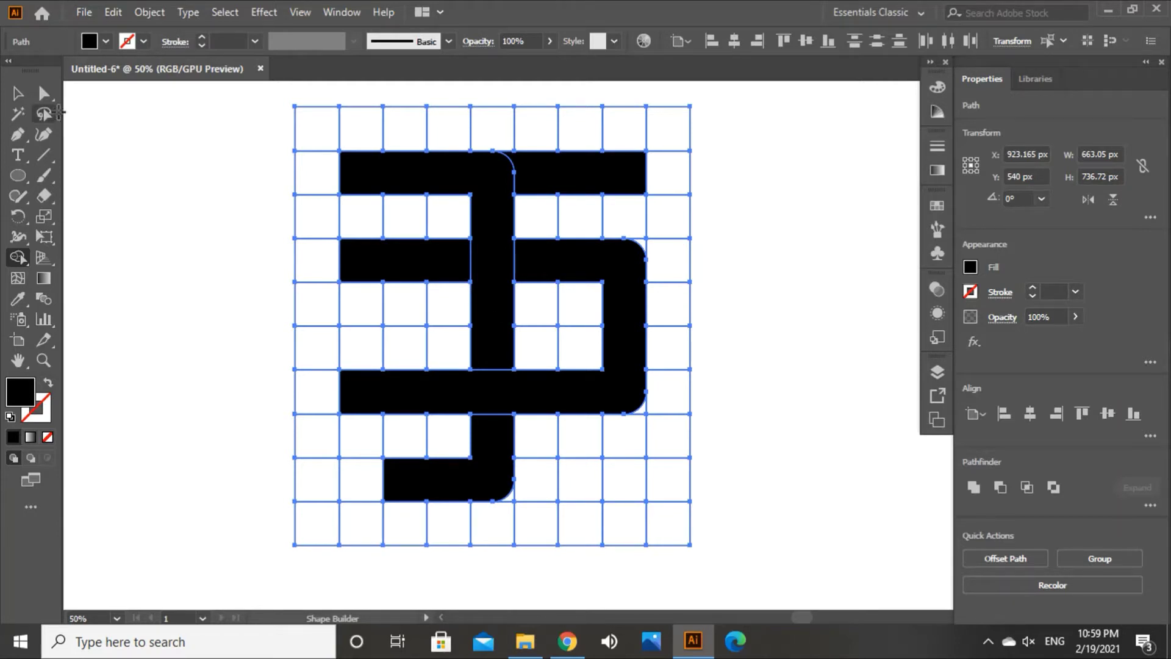
click(26, 97)
click(187, 214)
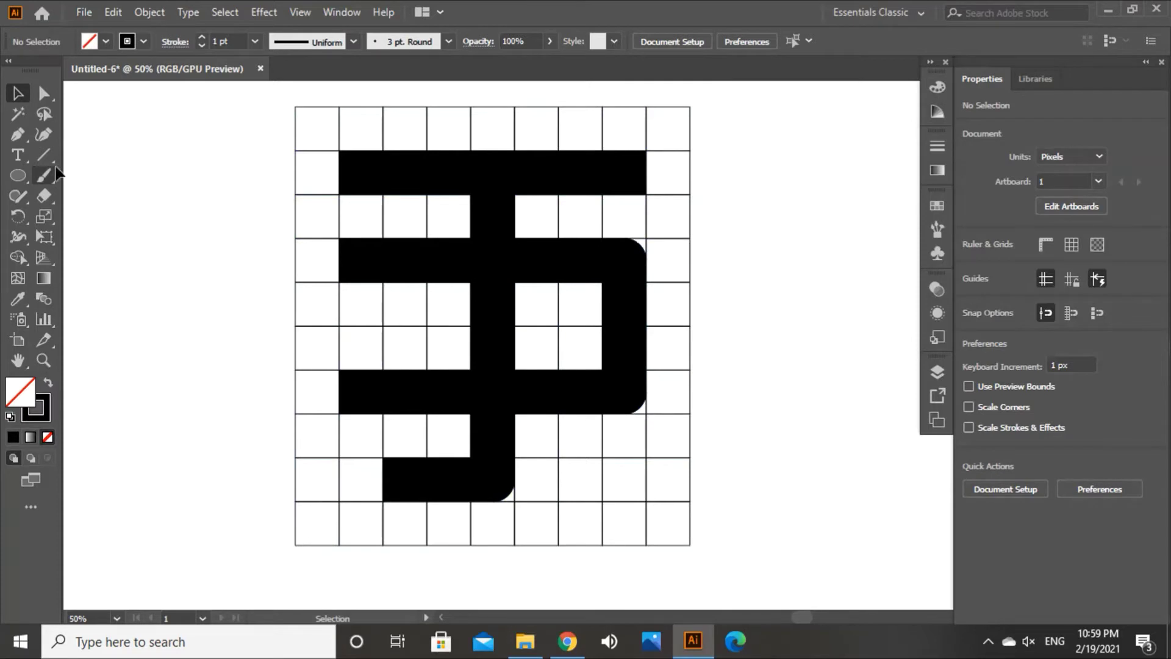
Step: Draw a rectangle about 36.83 by 109.44 px as a serif on the top bar's left end, with black fill and no stroke
click(27, 174)
drag(27, 174, 67, 175)
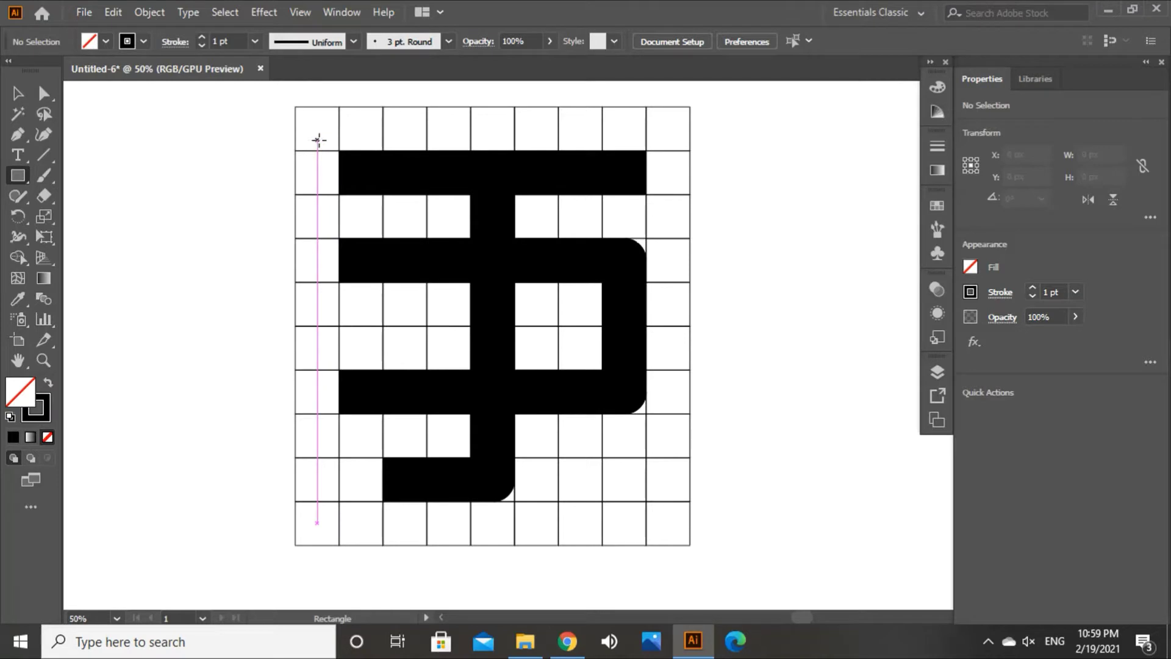
drag(318, 140, 339, 205)
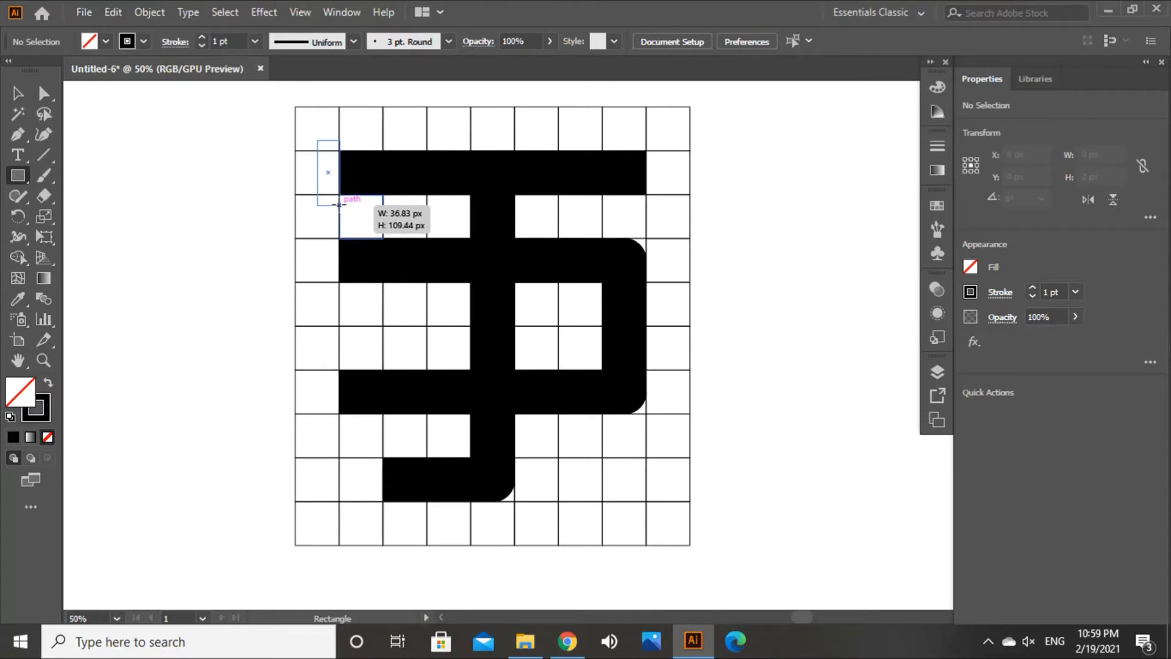
drag(339, 205, 339, 204)
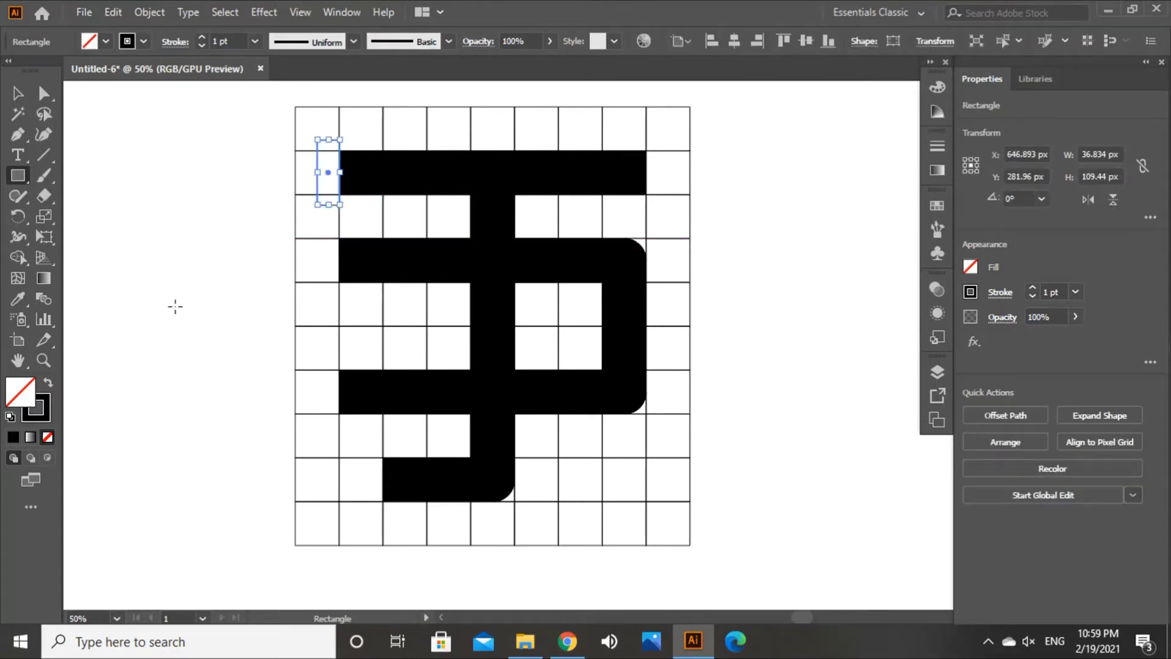
click(48, 383)
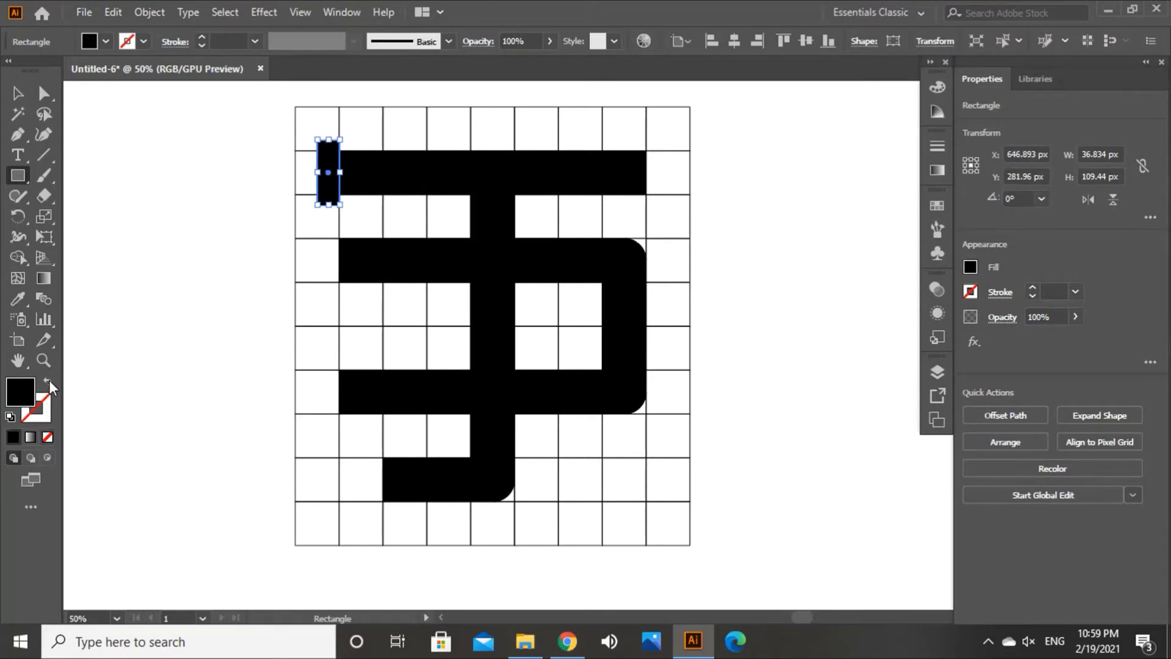
click(18, 94)
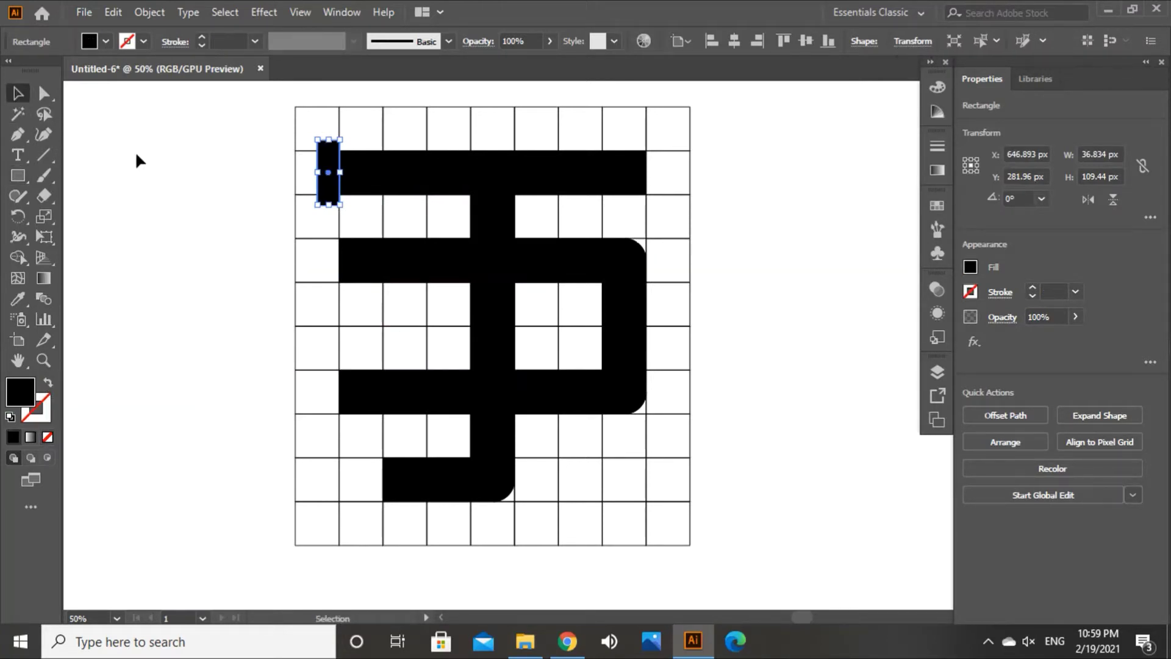
click(135, 151)
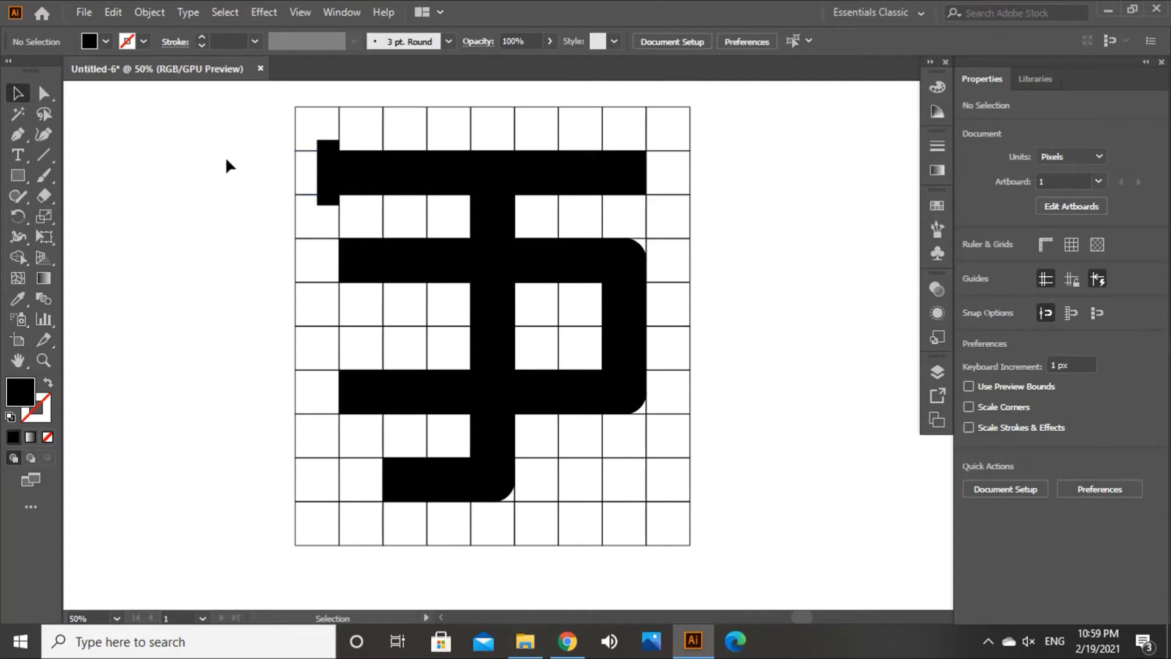
mouse_move(329, 177)
mouse_down()
mouse_move(341, 192)
mouse_move(328, 178)
mouse_up()
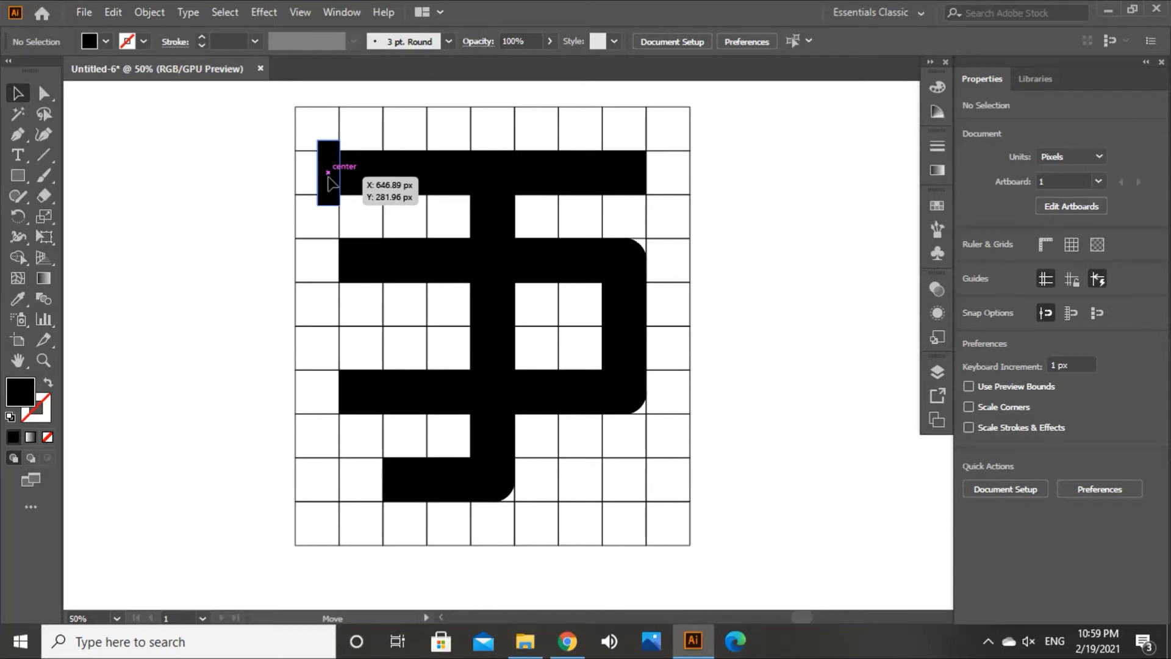
drag(328, 178, 328, 178)
click(244, 187)
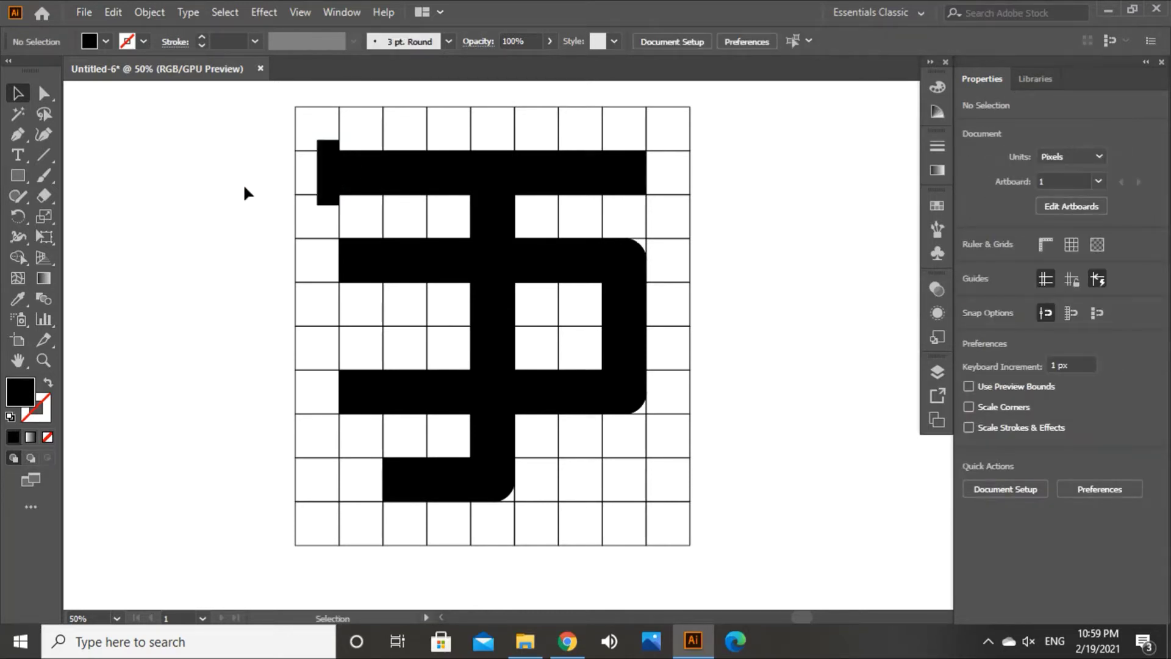
click(334, 186)
click(193, 193)
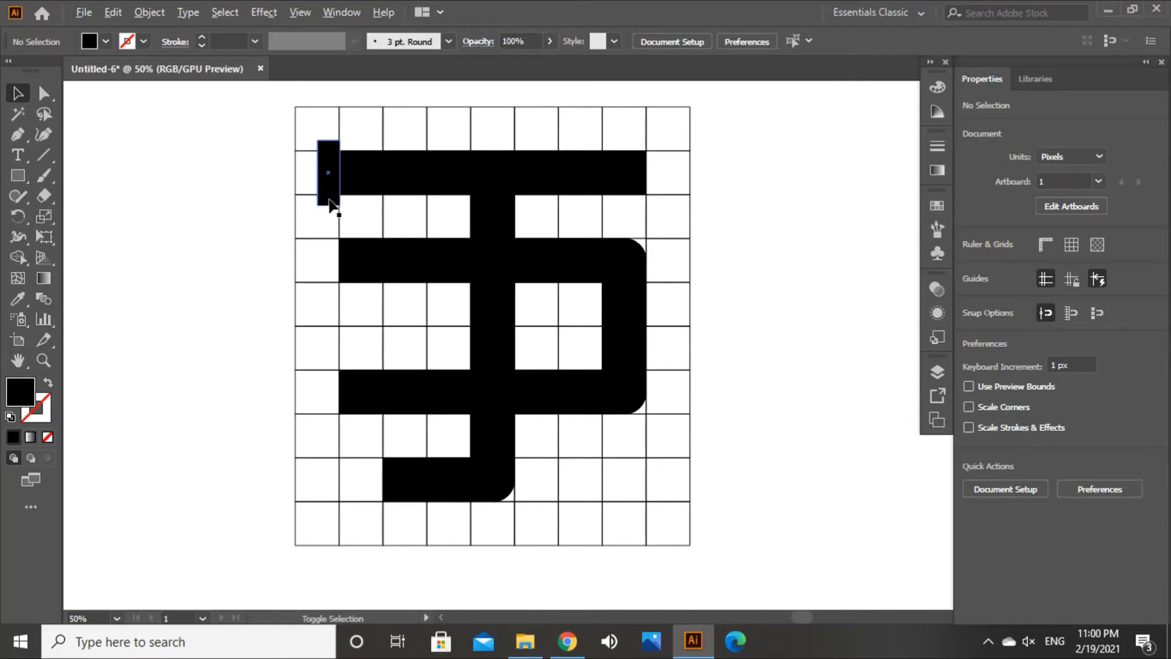
Step: Copy the serif to the left ends of the bars in rows four, seven and nine, and to the right end of the top bar
drag(329, 200, 333, 292)
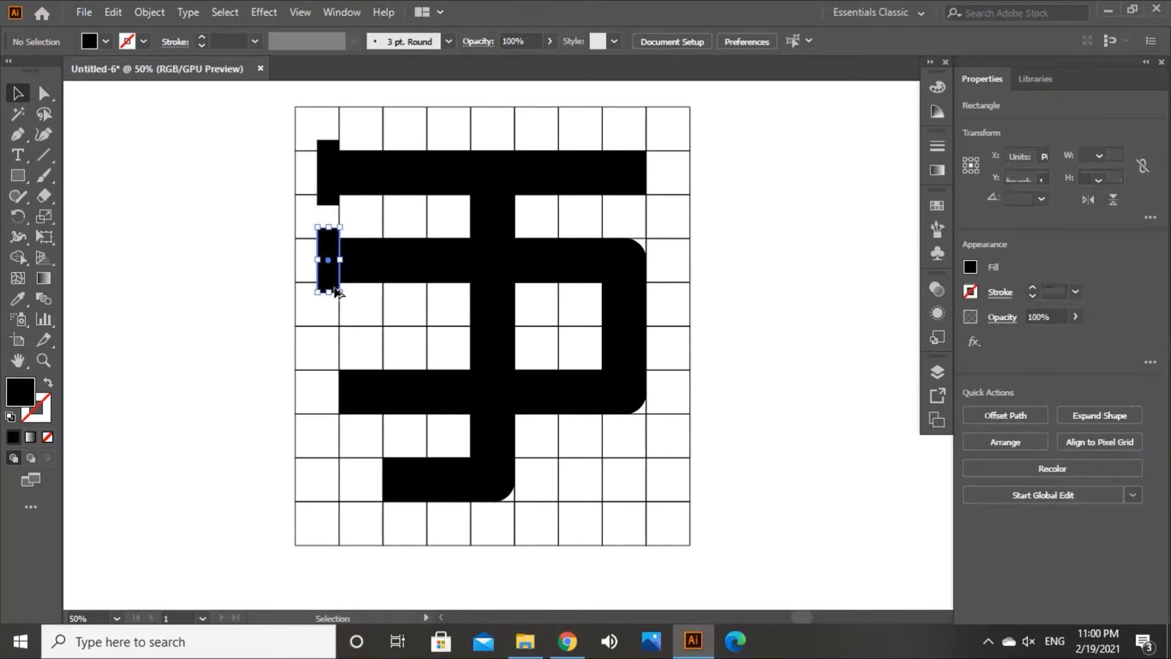
click(242, 291)
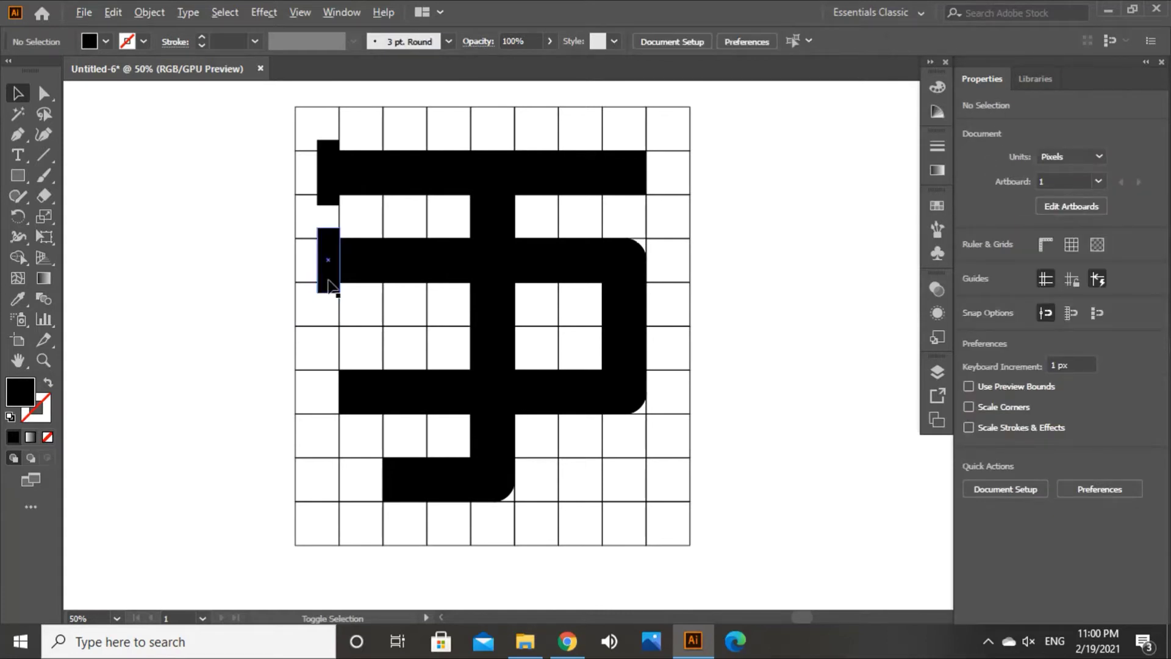
drag(329, 286, 331, 420)
click(200, 400)
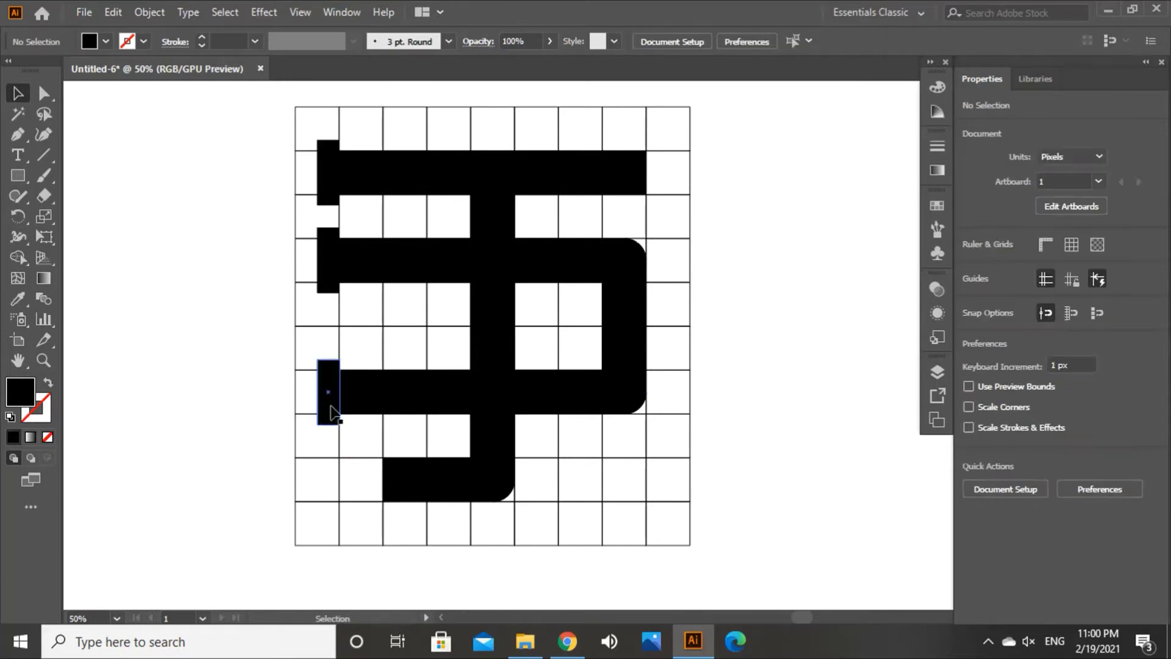
drag(332, 412, 375, 499)
click(189, 456)
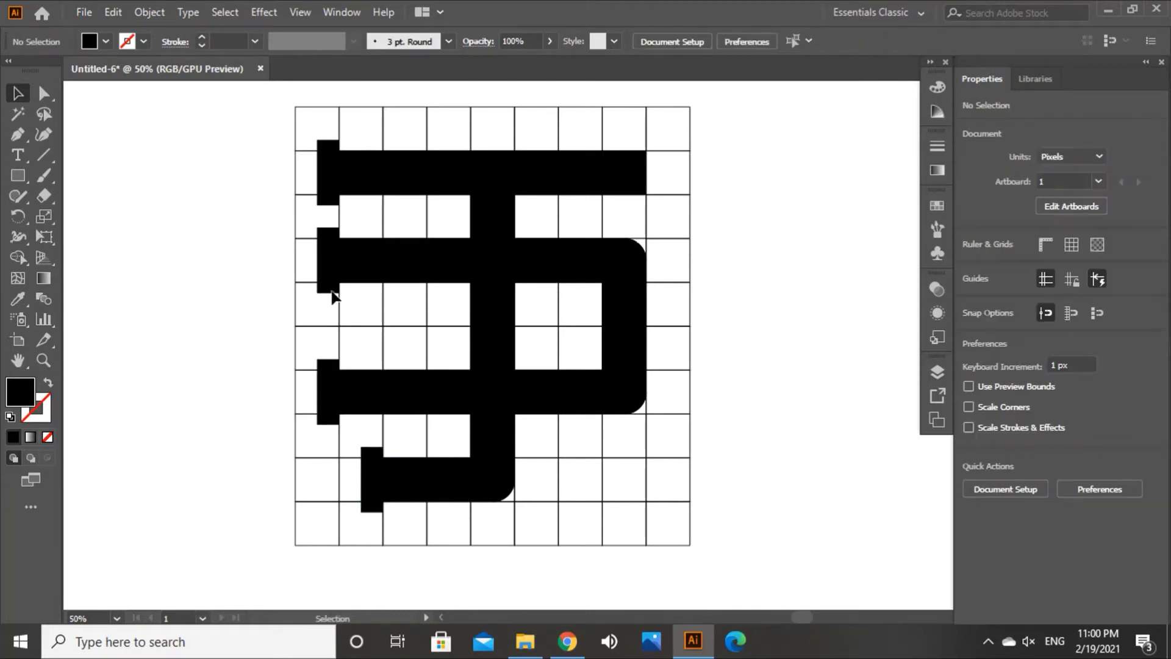
drag(330, 168, 662, 206)
click(731, 216)
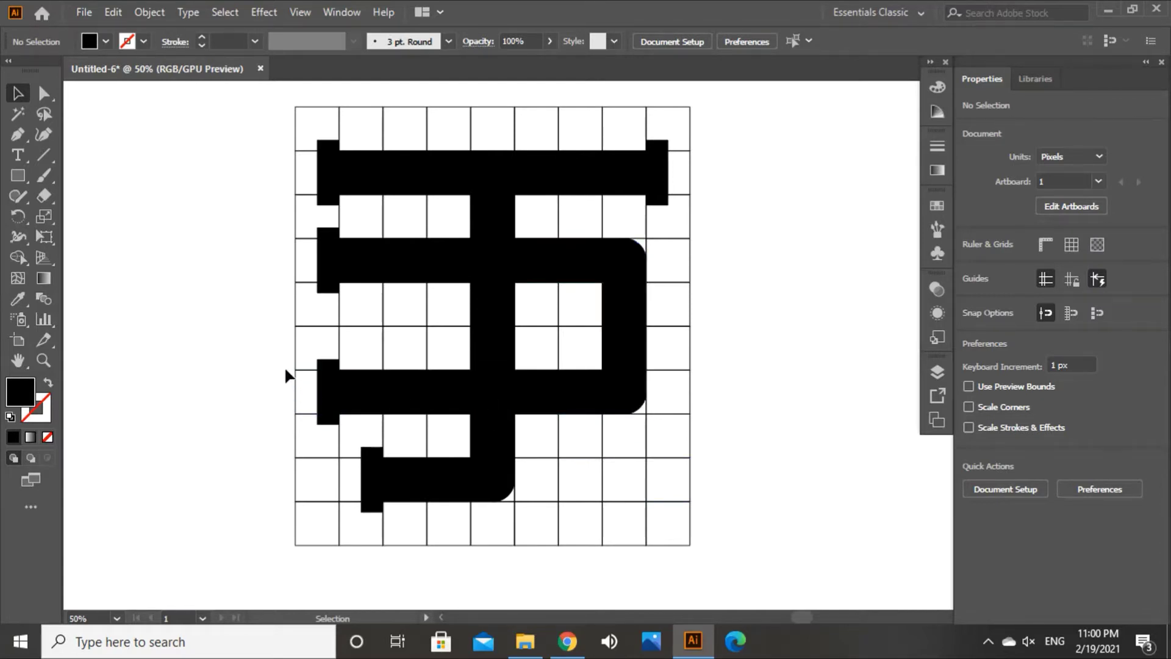
Step: Delete the empty grid cells left of the stem in rows five and six, and the whole first row of cells
drag(365, 328, 455, 346)
key(Delete)
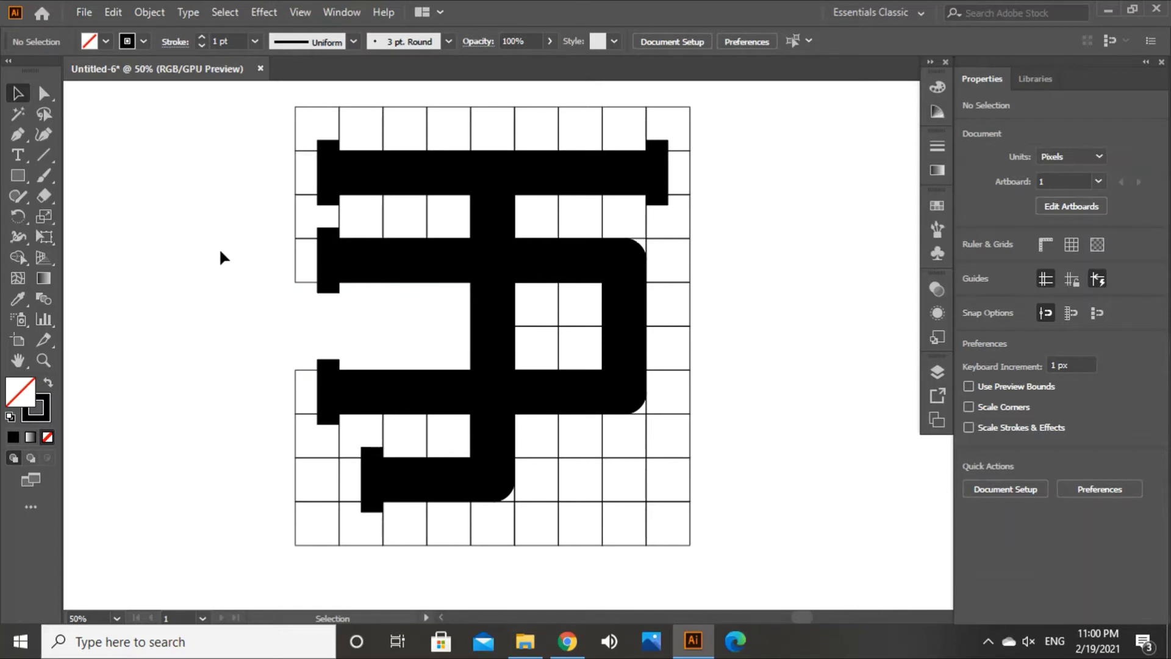
drag(274, 88, 694, 122)
key(Delete)
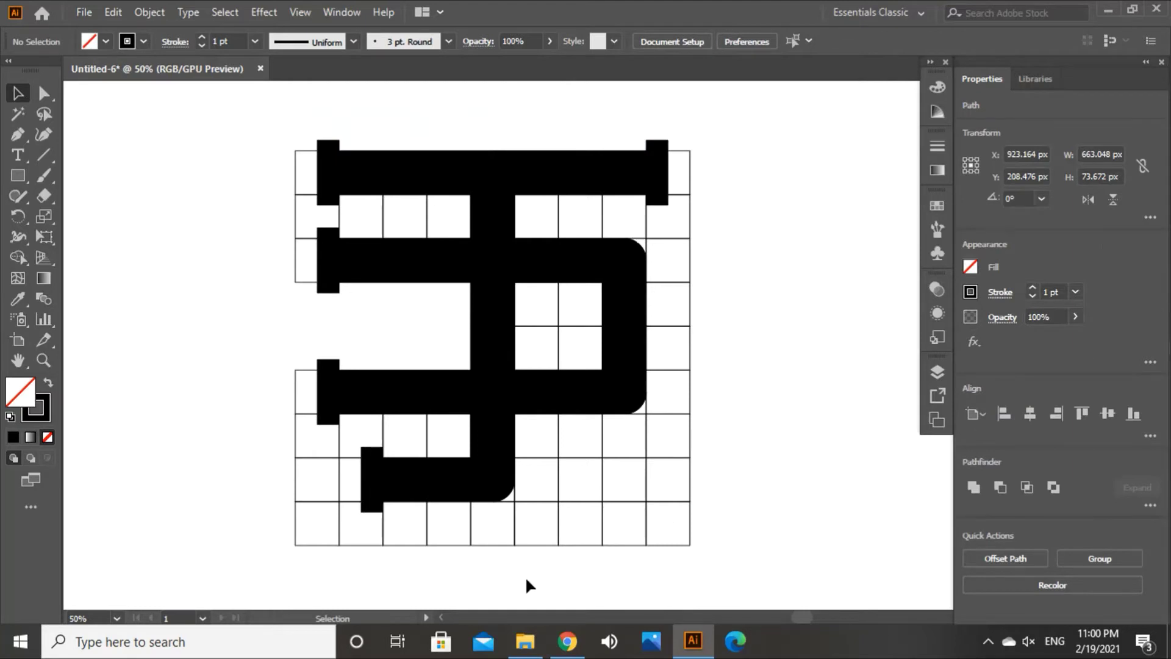
Step: Delete the empty grid cells below the bowl in columns six to nine and the remaining ninth-column cells
drag(525, 575, 706, 135)
key(Delete)
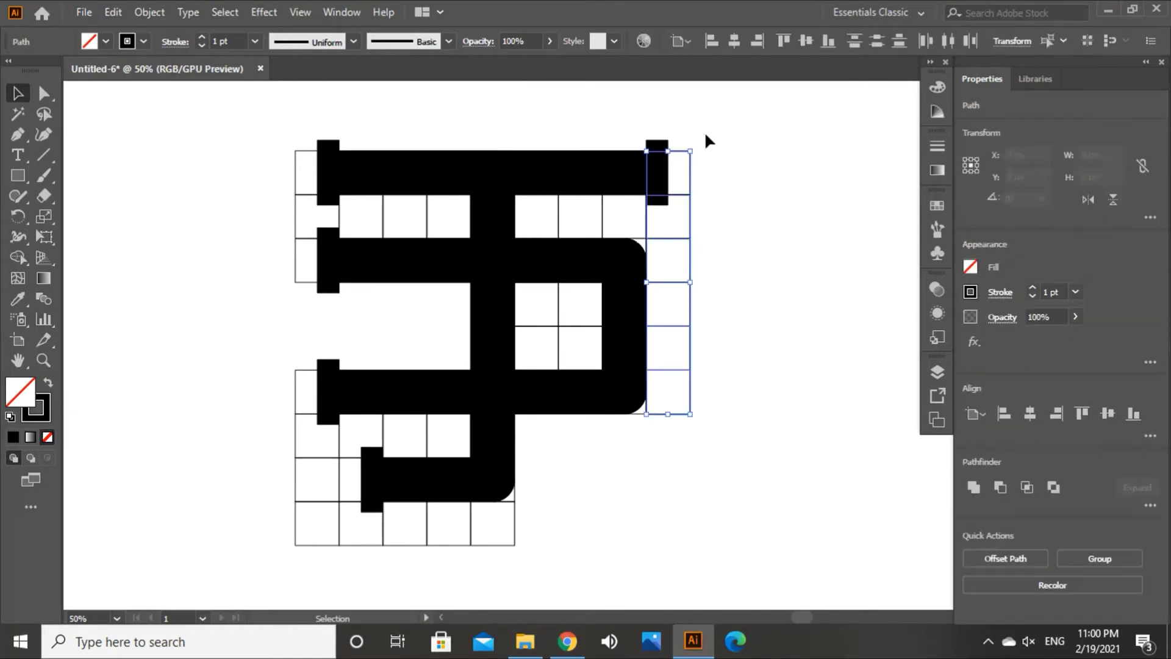
key(Delete)
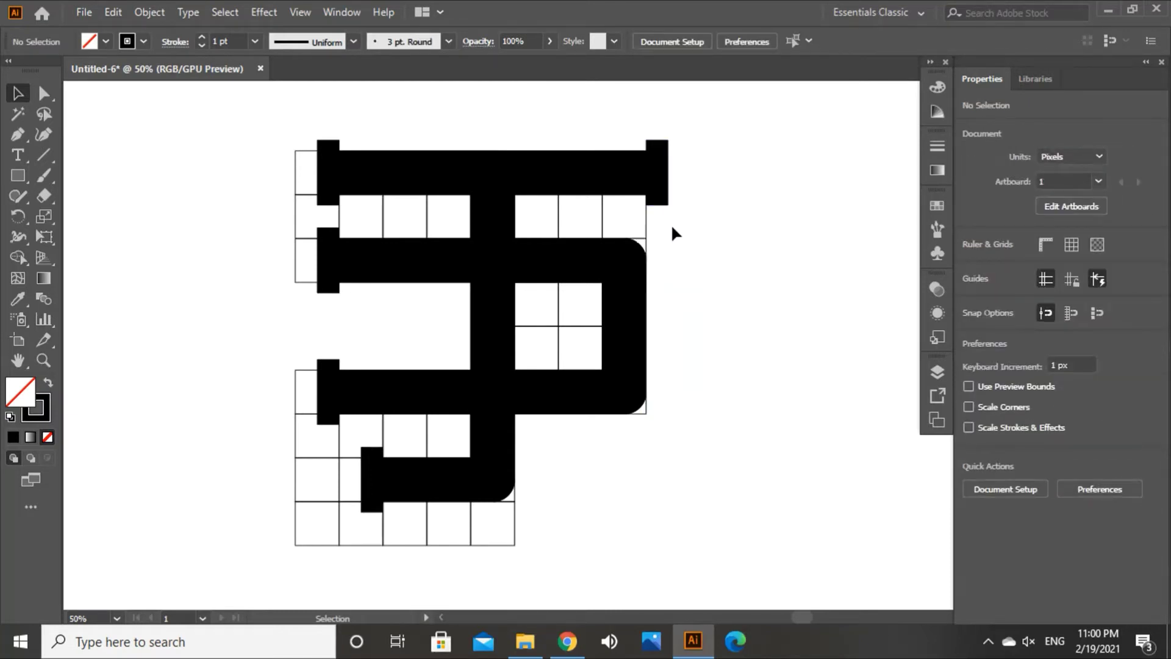
Step: Delete the third-row cells in columns six to eight and the leftover corner outlines outside the bowl's two rounded corners
drag(671, 226, 518, 211)
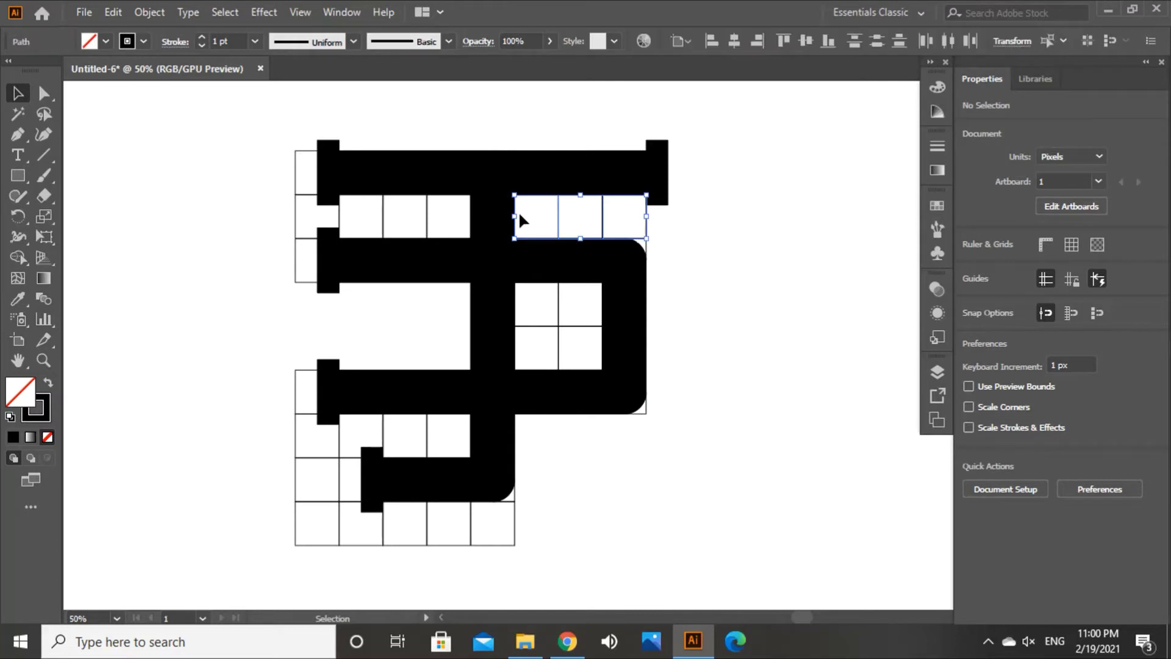
key(Delete)
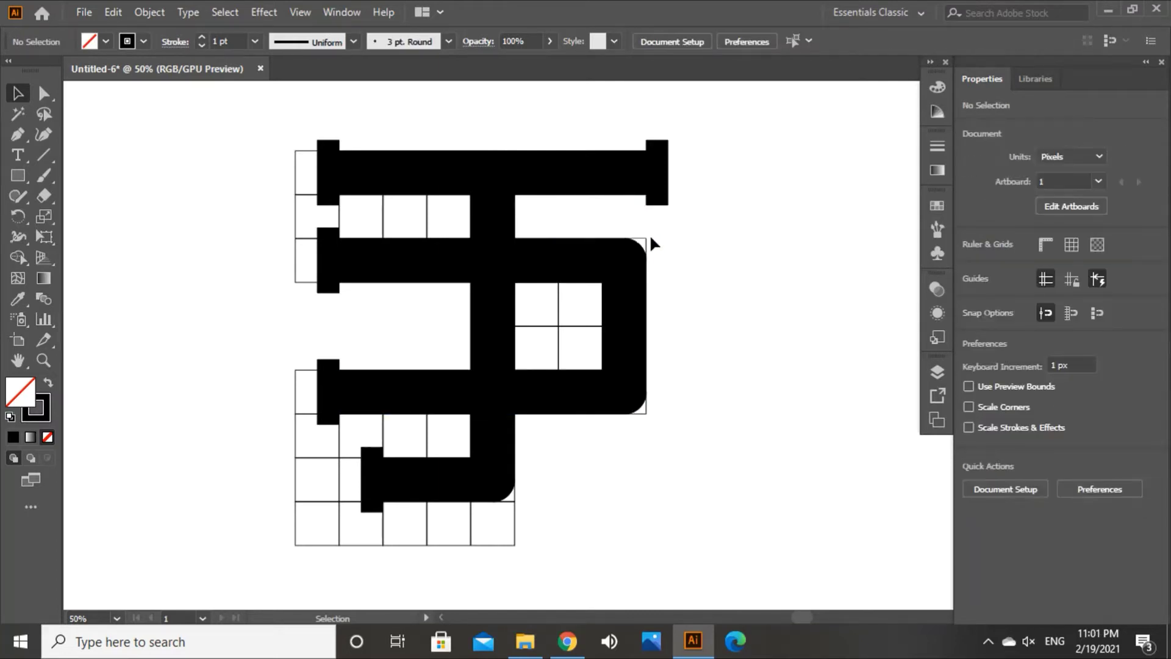
click(648, 242)
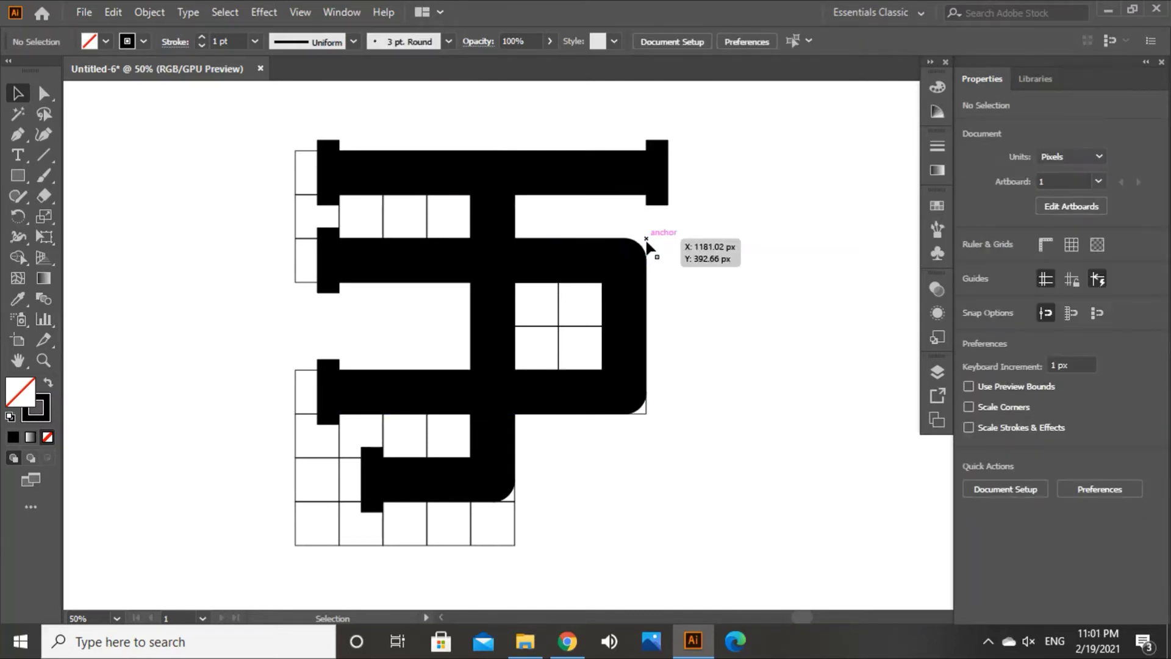
click(642, 414)
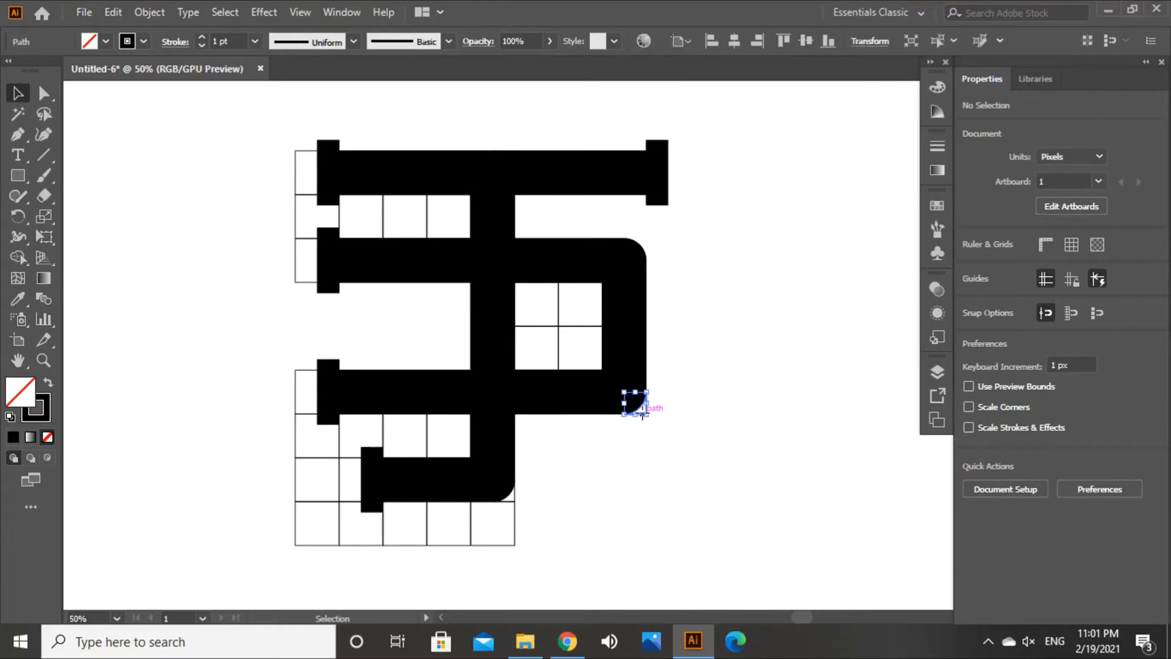
key(Delete)
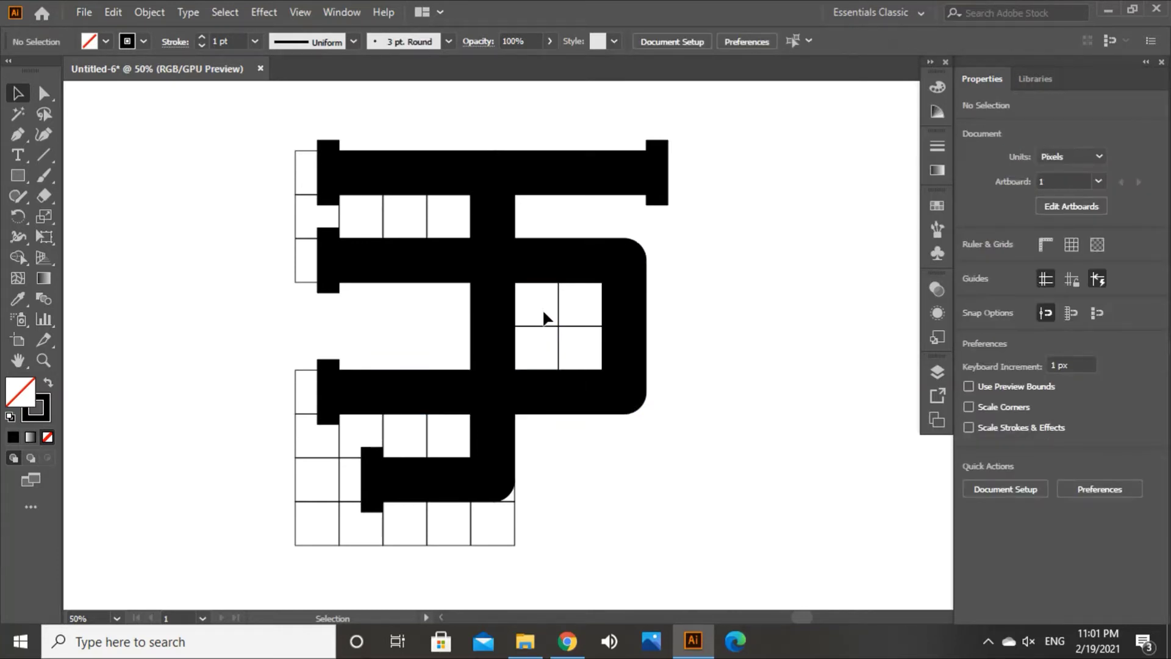
Step: Delete the grid cells inside the bowl, the first-column cells beside the lower serifs and the bottom row of cells
click(581, 347)
key(Delete)
drag(290, 375, 535, 522)
key(Delete)
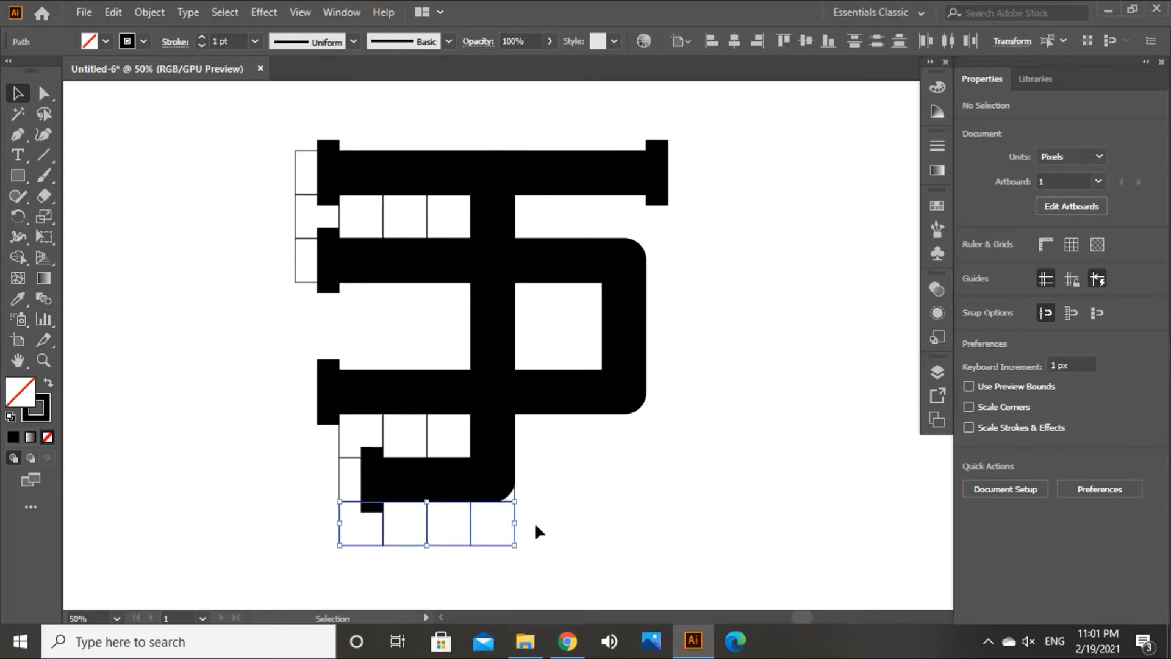
key(Delete)
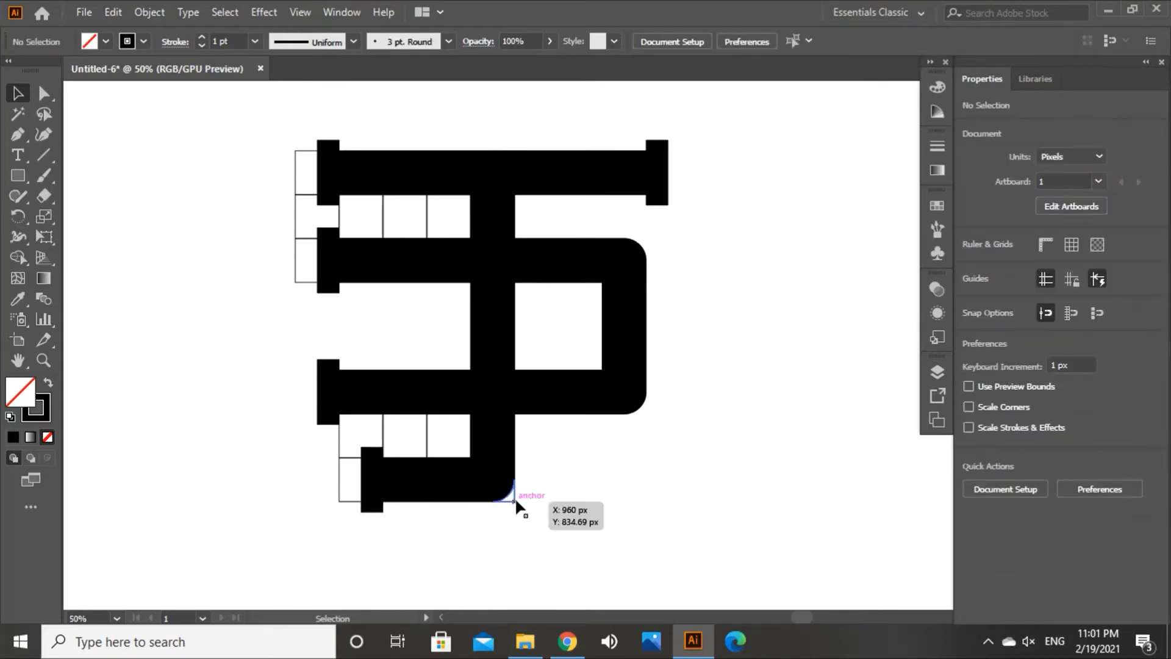
Step: Delete the leftover outline outside the bottom rounded corner and the cells left of the lowest serif
click(514, 500)
key(Delete)
drag(352, 456, 355, 444)
key(Delete)
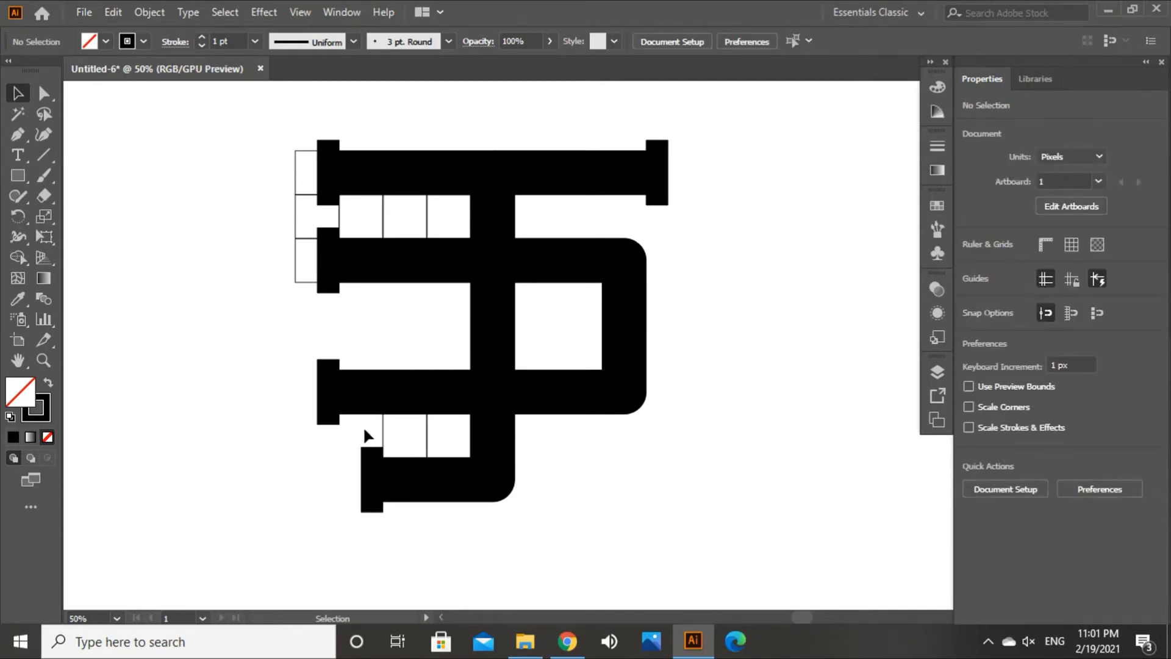
Step: Delete the remaining grid cells between the two lowest bars, left of the upper serifs and between the two top bars
drag(446, 424, 462, 431)
key(Delete)
drag(268, 316, 305, 123)
key(Delete)
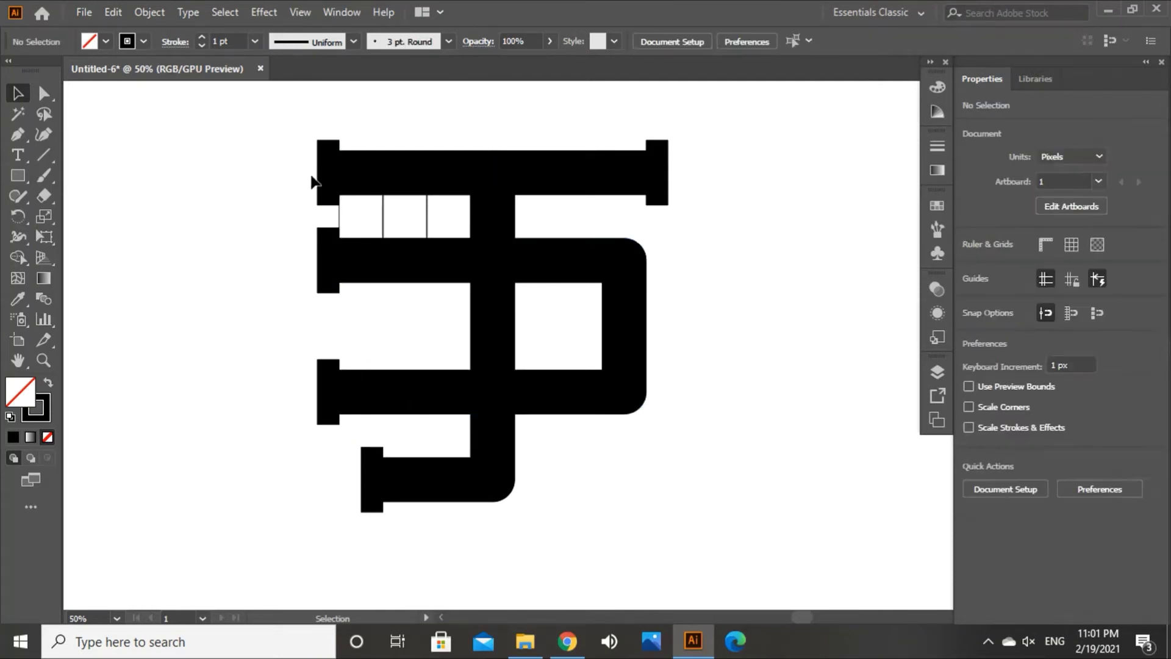
click(445, 227)
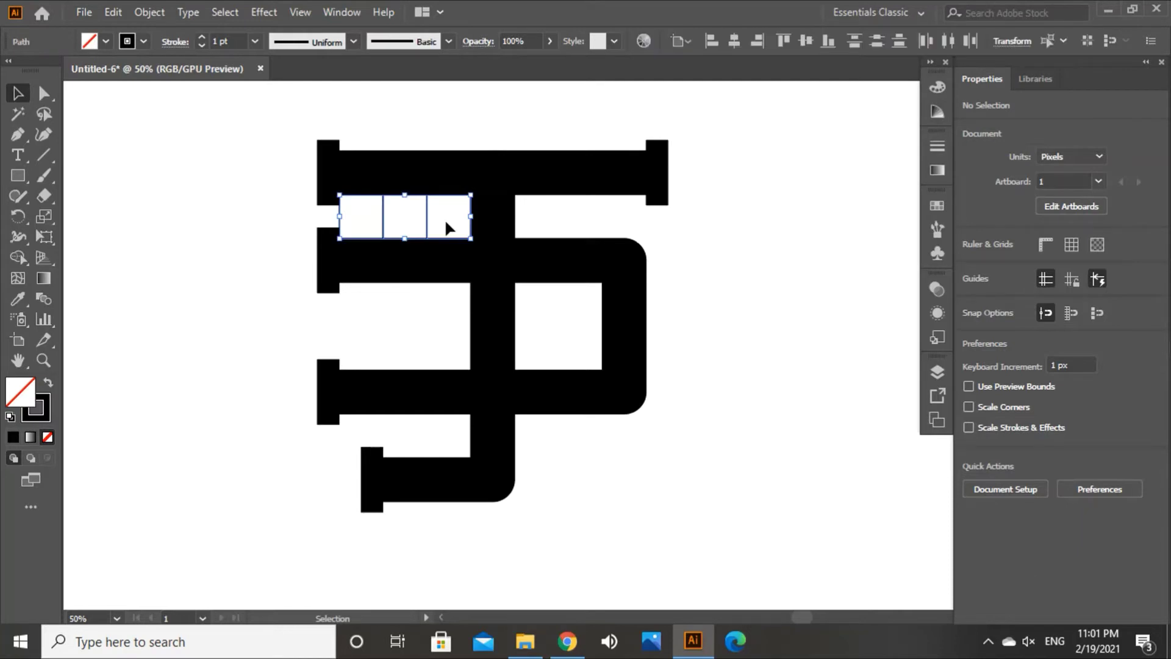
key(Delete)
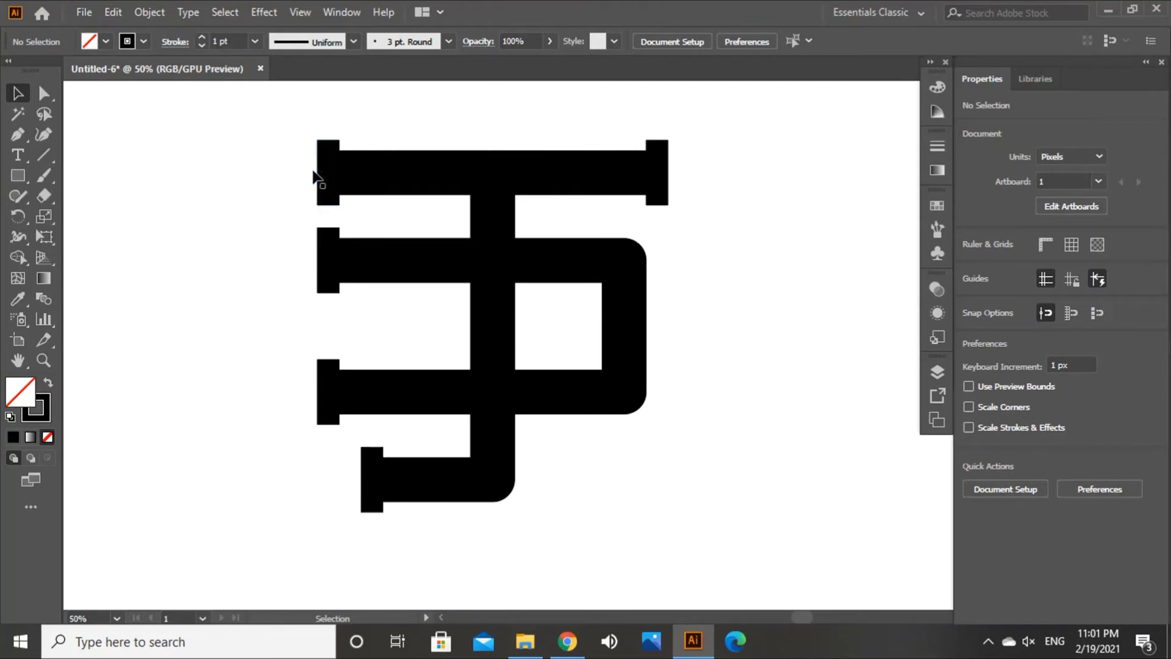
drag(298, 148, 374, 196)
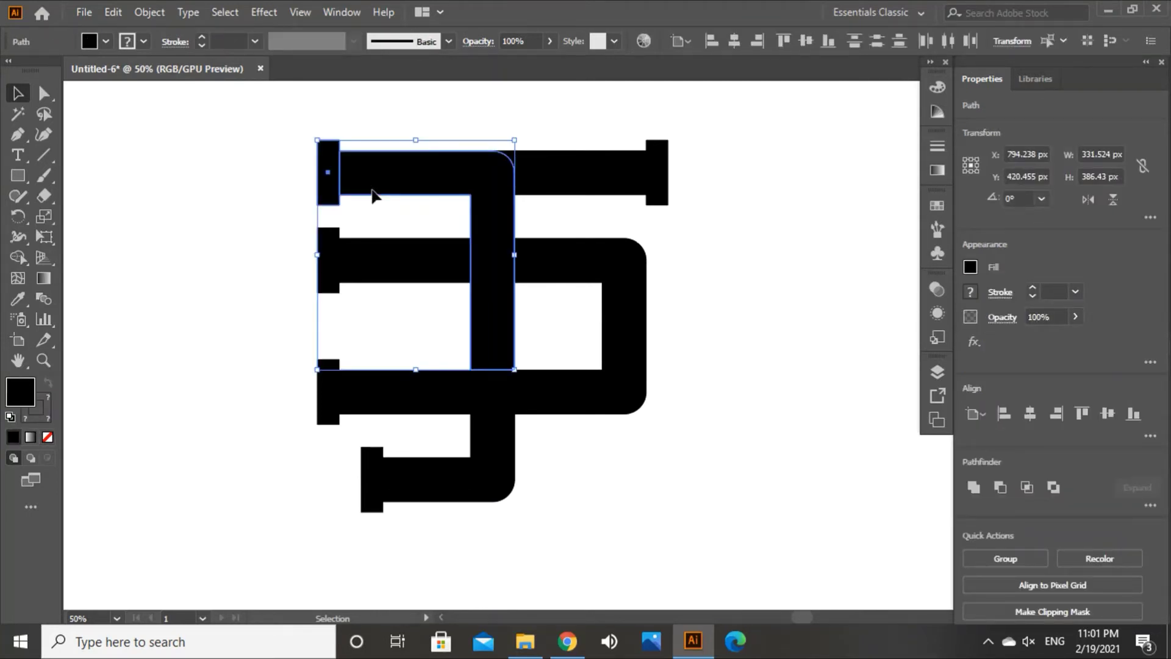
click(780, 335)
click(329, 196)
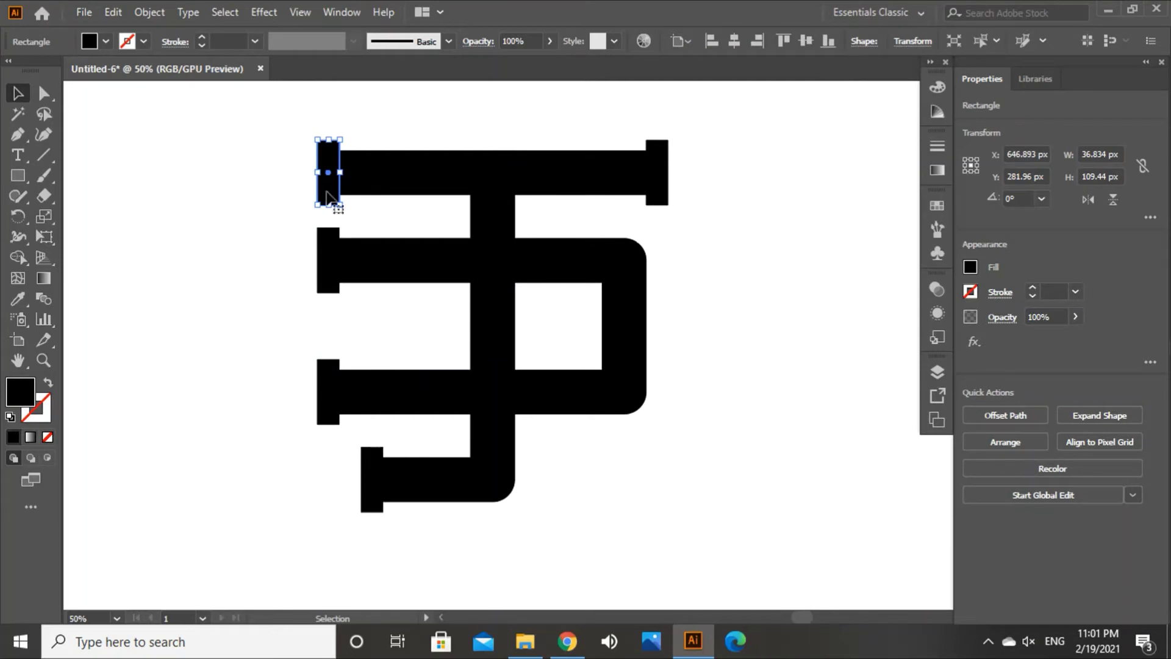
shift+click(653, 184)
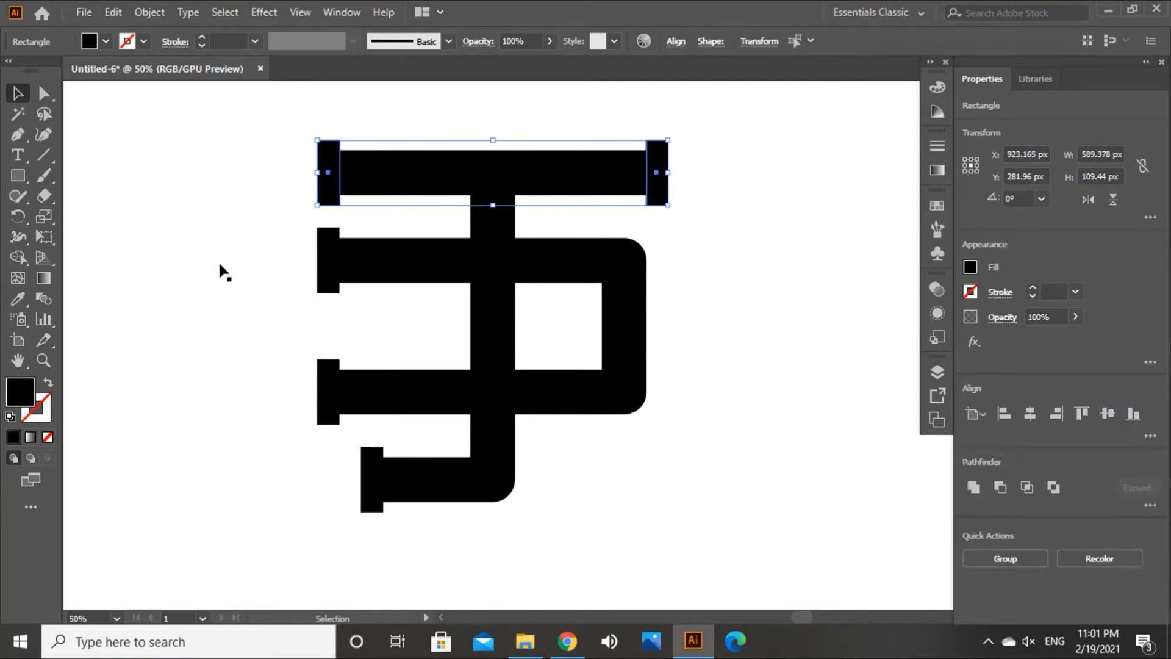
shift+click(323, 283)
shift+click(332, 415)
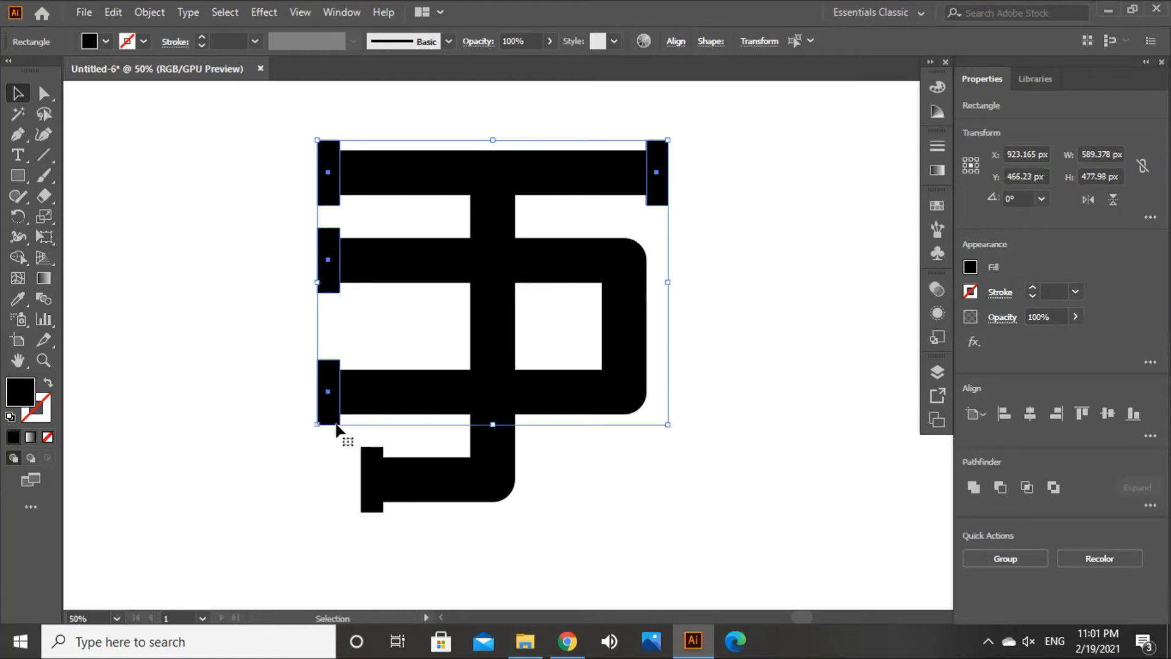
shift+click(372, 482)
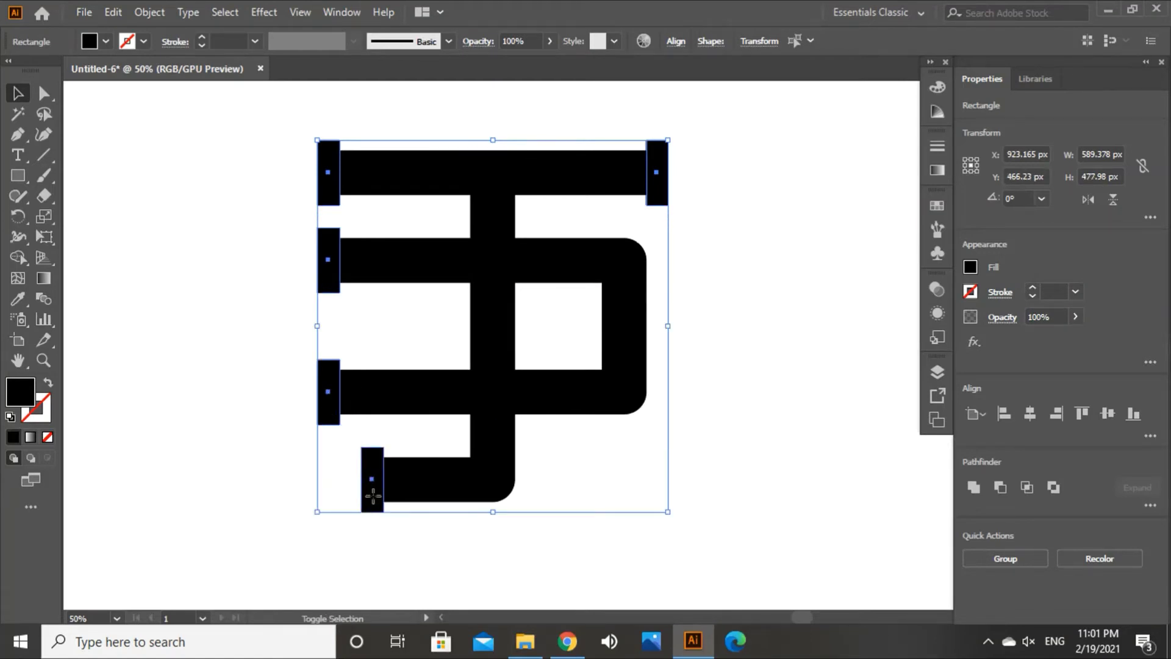
shift+click(420, 491)
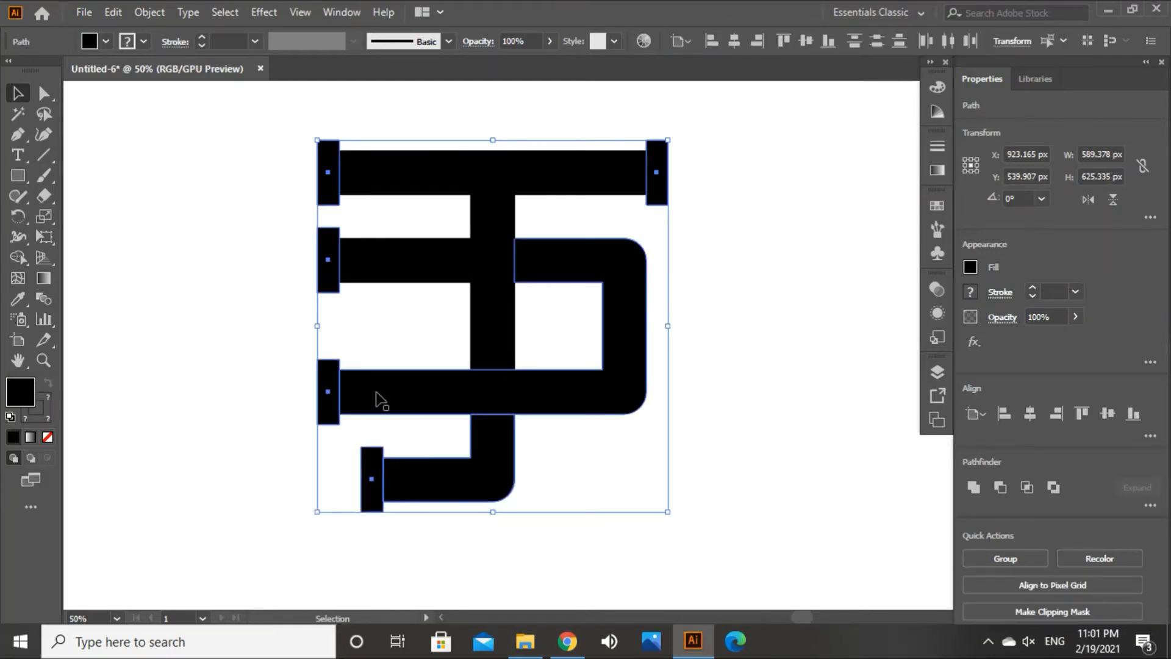
click(243, 325)
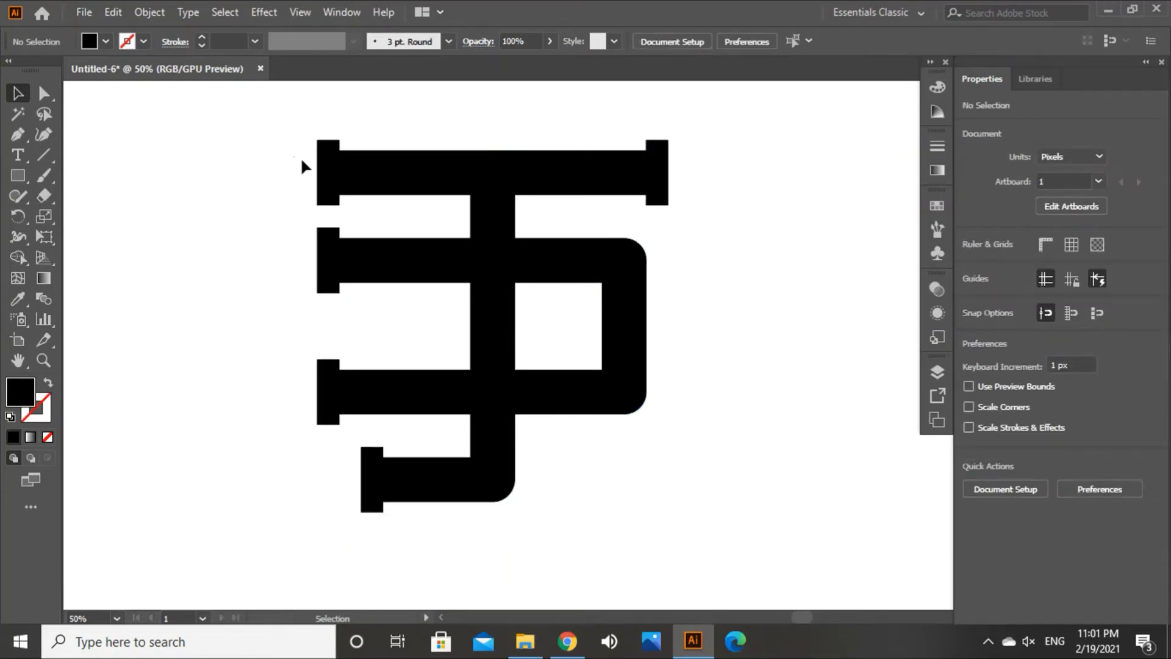
Step: Merge each of the five serifs with its adjoining bar using the Shape Builder tool, and deselect the artwork
drag(292, 157, 710, 543)
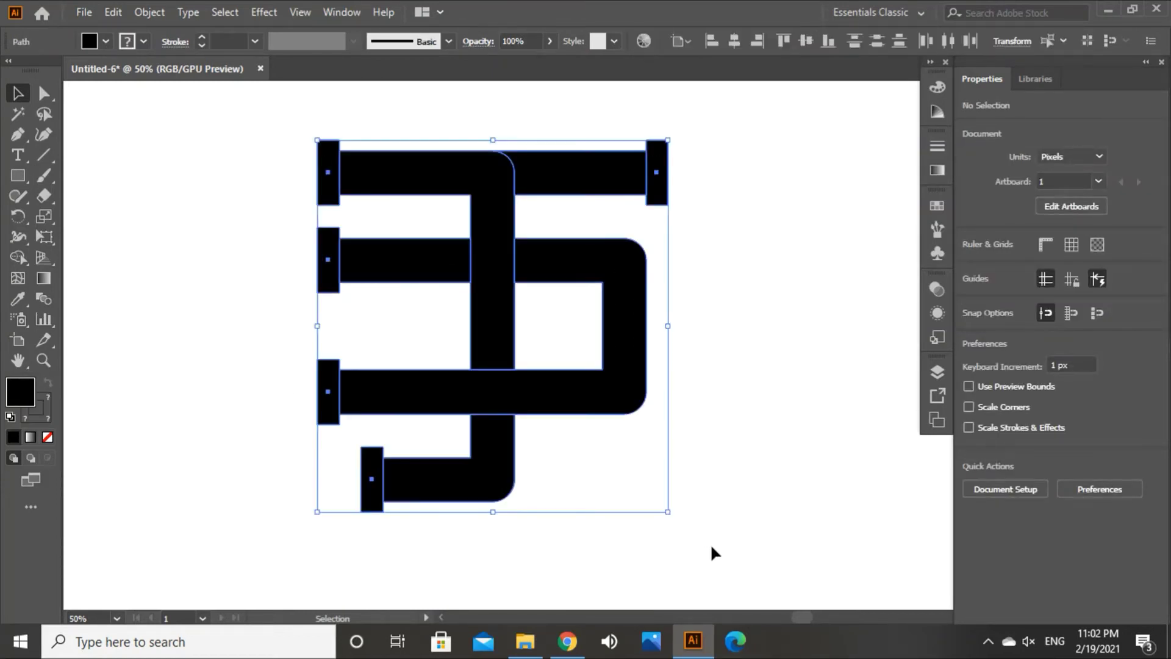
click(20, 261)
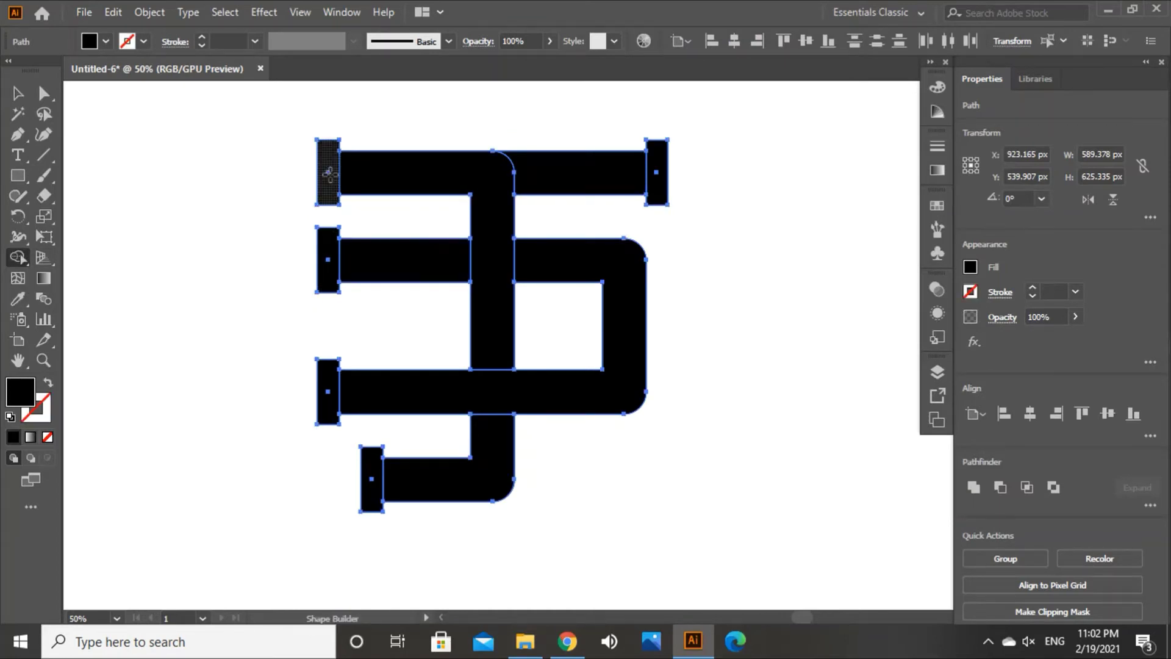
drag(328, 172, 349, 175)
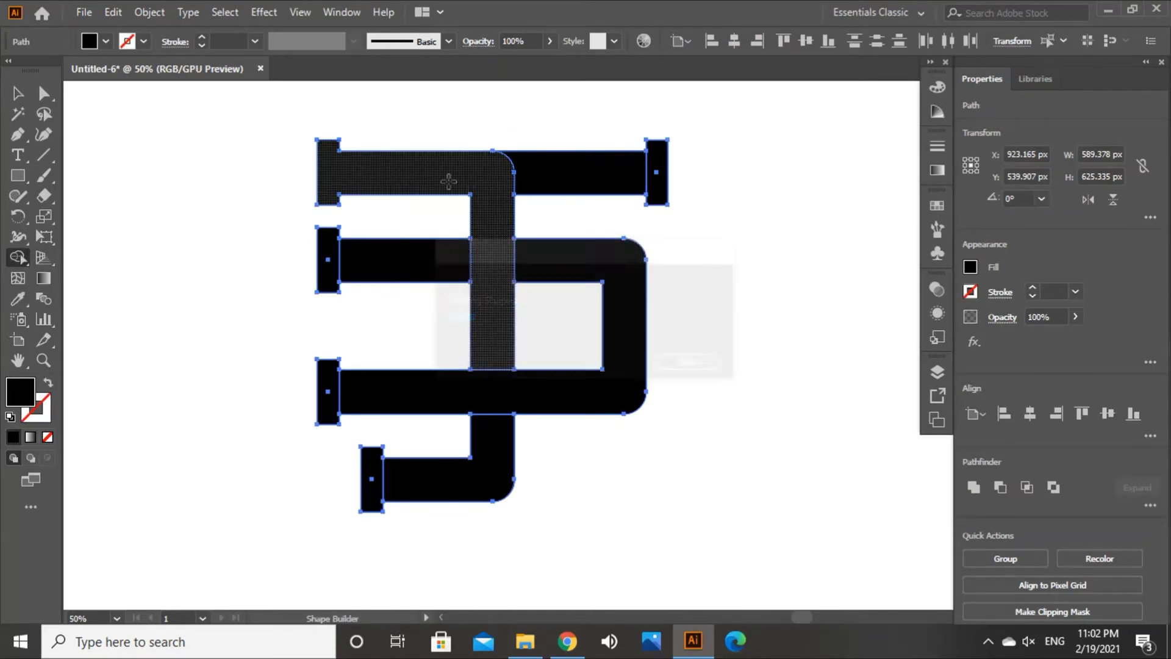
drag(546, 170, 654, 178)
drag(405, 258, 332, 261)
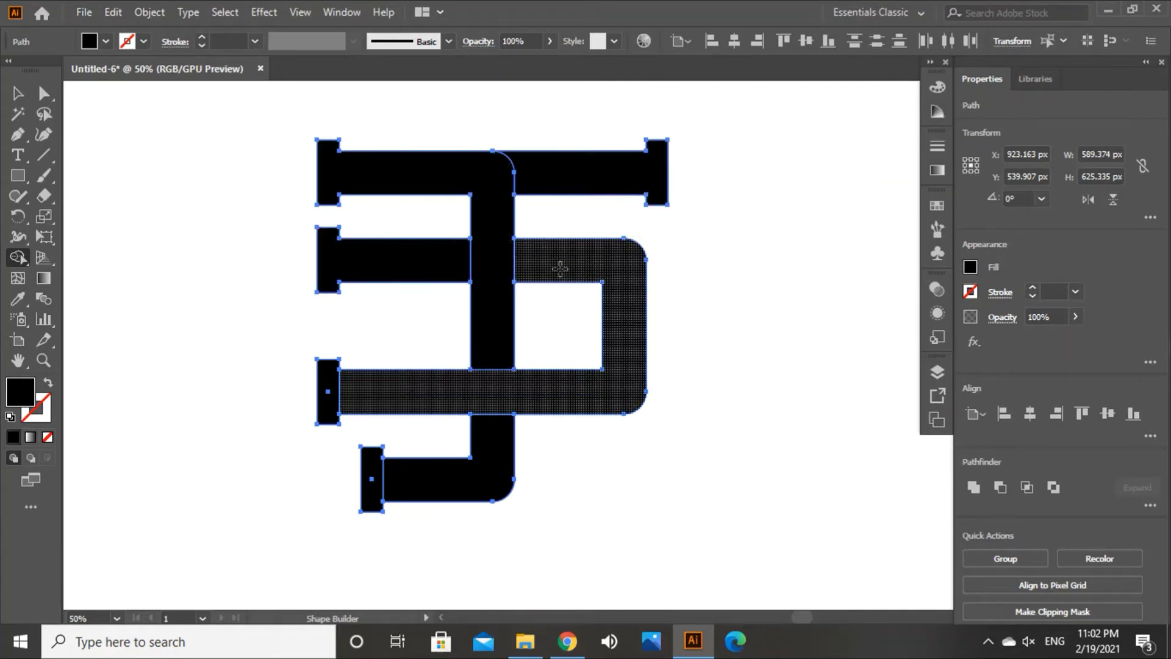
drag(373, 386, 327, 389)
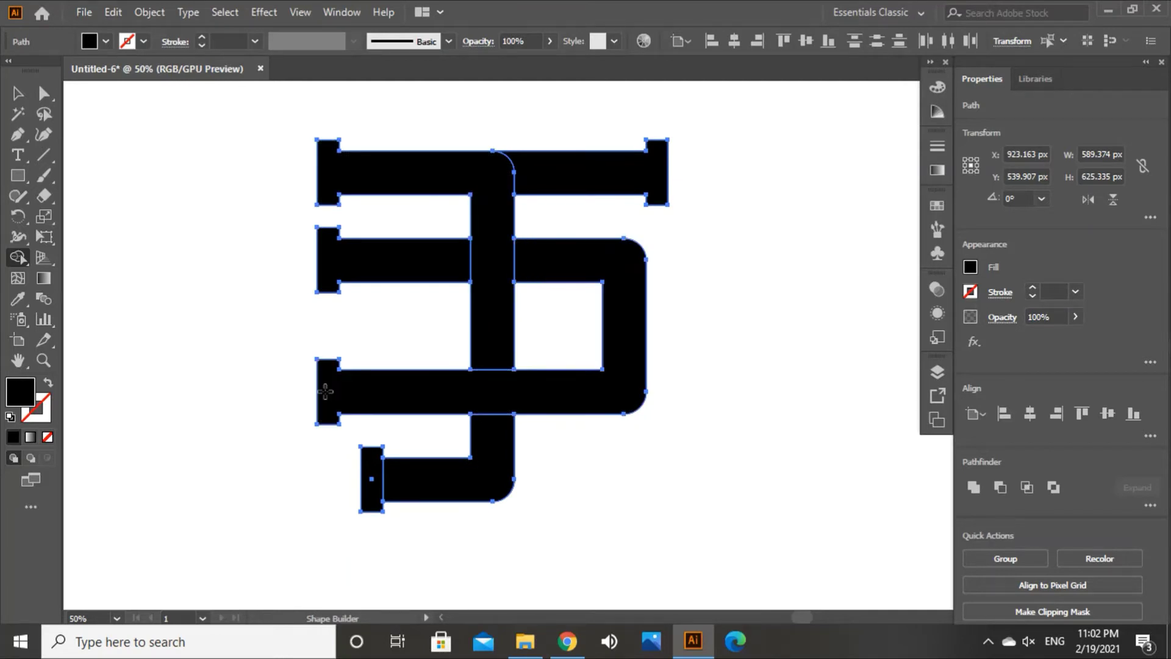
mouse_move(491, 418)
mouse_down()
mouse_move(494, 449)
mouse_move(450, 477)
mouse_move(374, 479)
mouse_up()
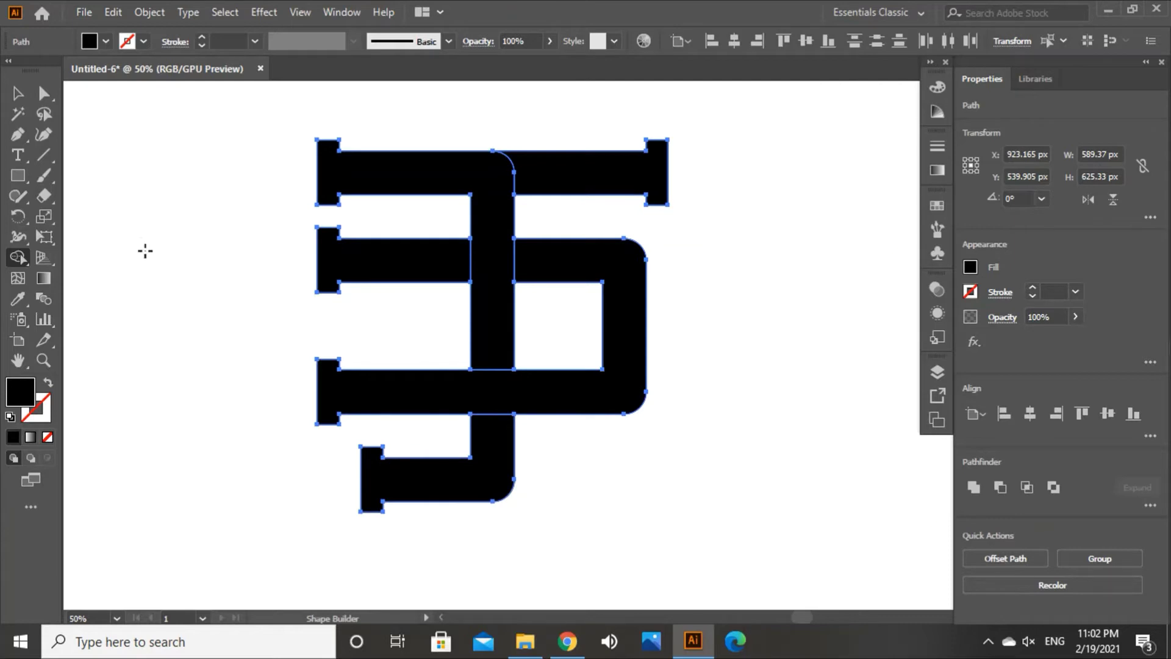
click(17, 93)
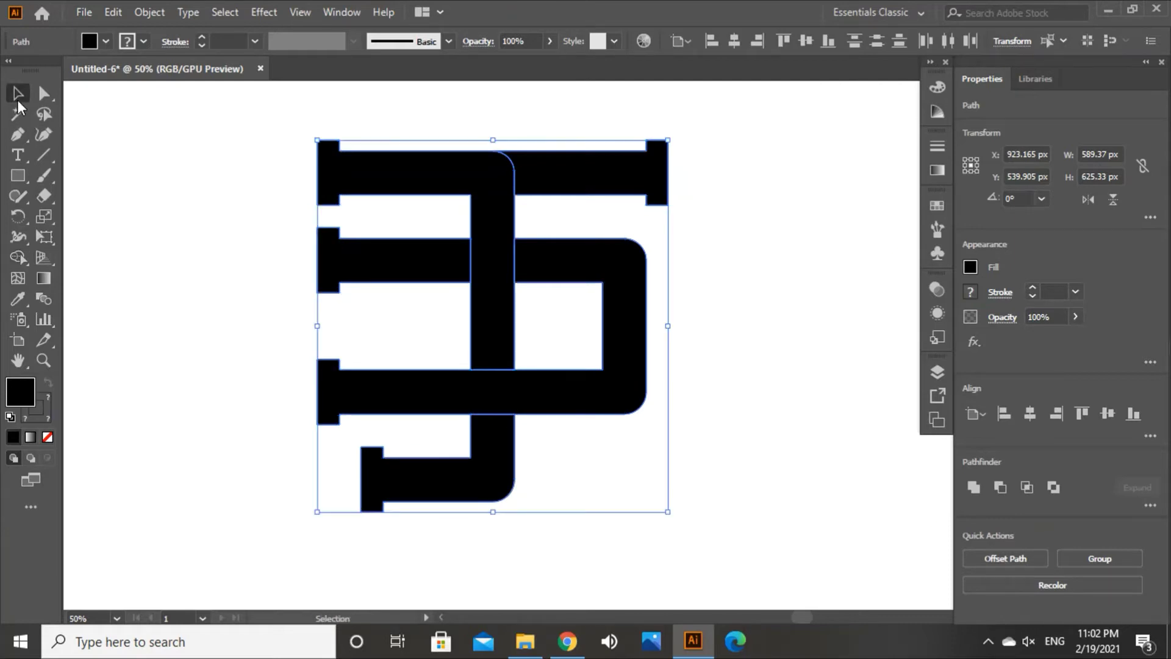
click(149, 227)
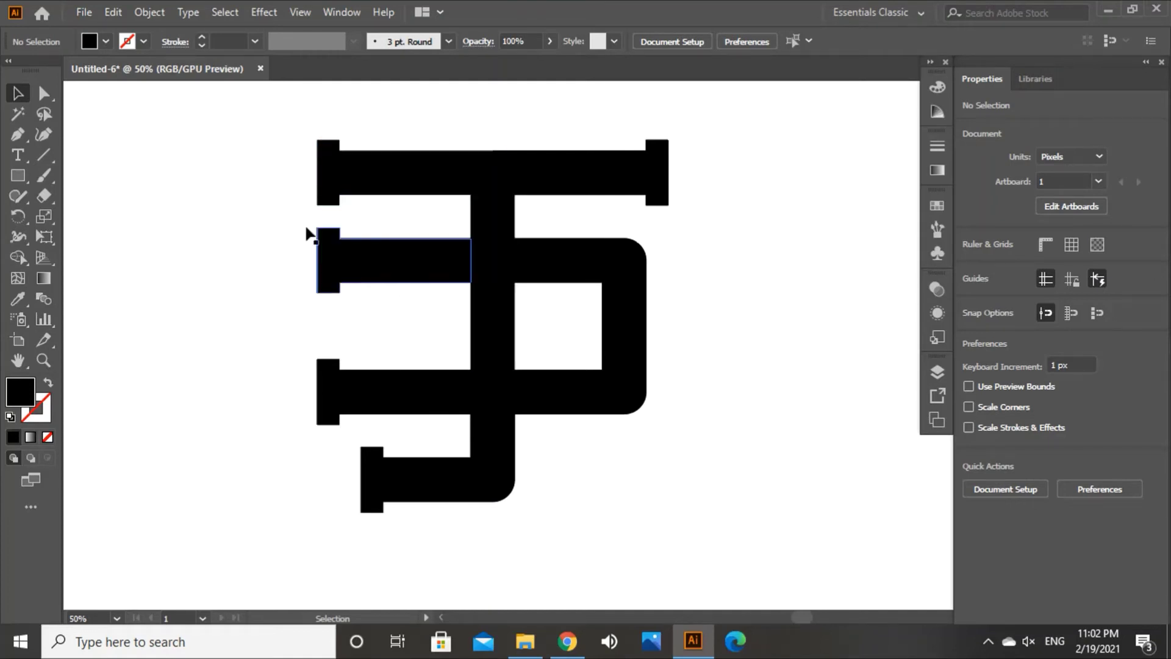
Step: Apply Outline Stroke to all pieces of the letterform
drag(281, 123, 693, 532)
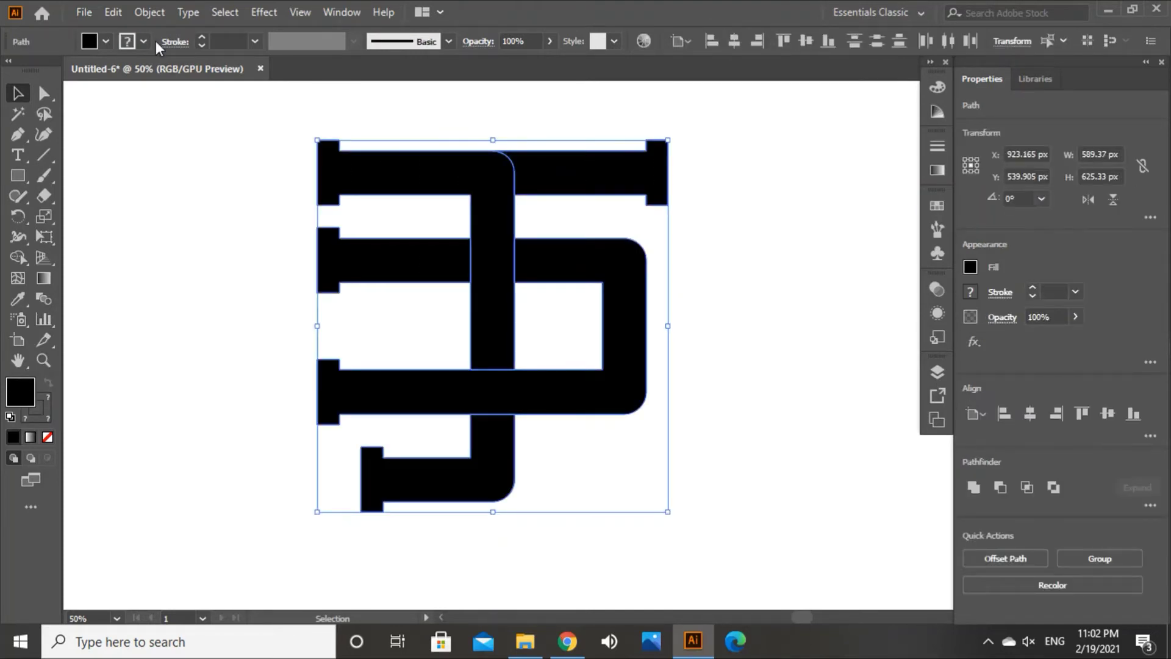
click(150, 11)
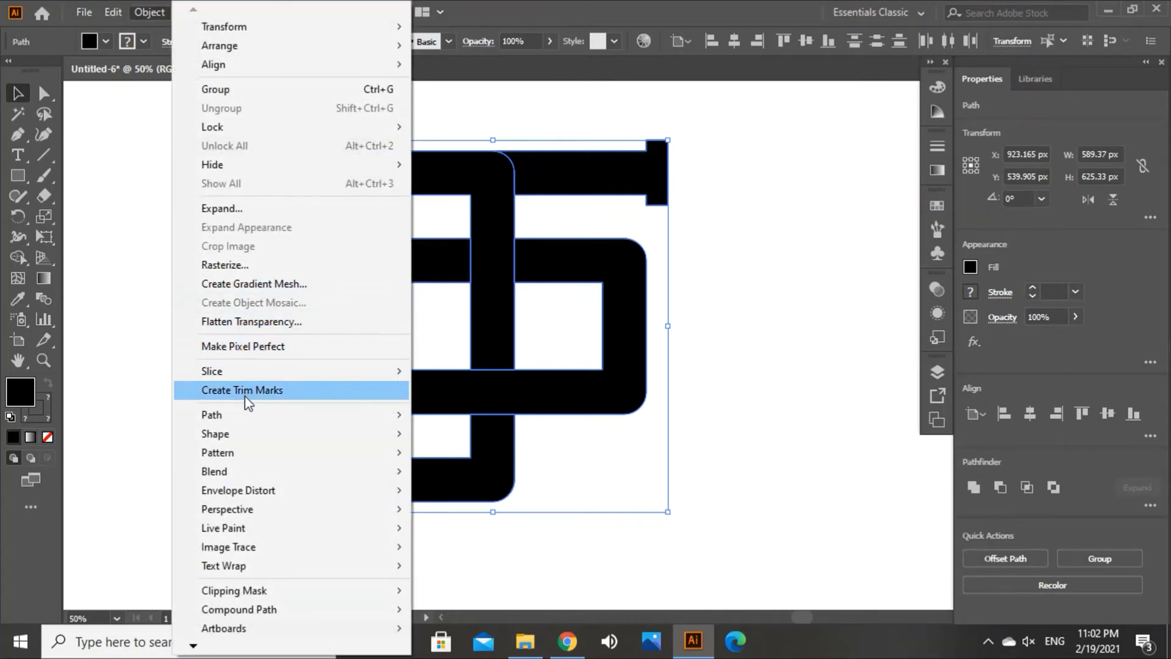
mouse_move(250, 421)
click(443, 462)
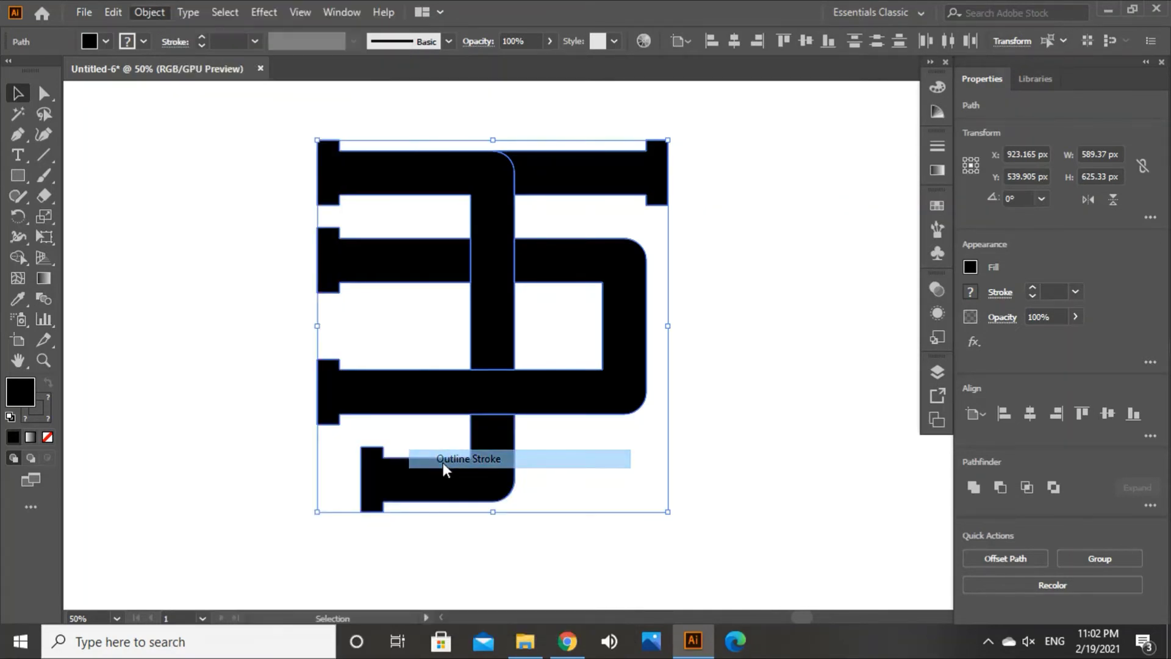
Step: Preview a 10 px Offset Path with Miter joins and a miter limit of 4 on the letterform, and cancel it
click(150, 12)
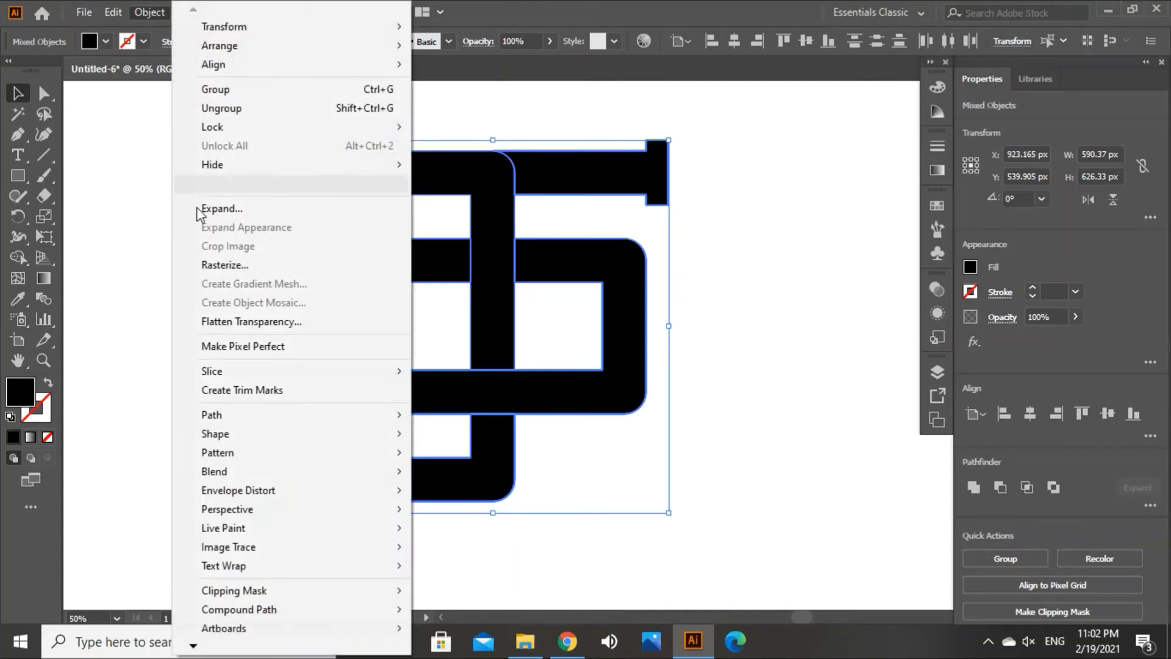
mouse_move(236, 422)
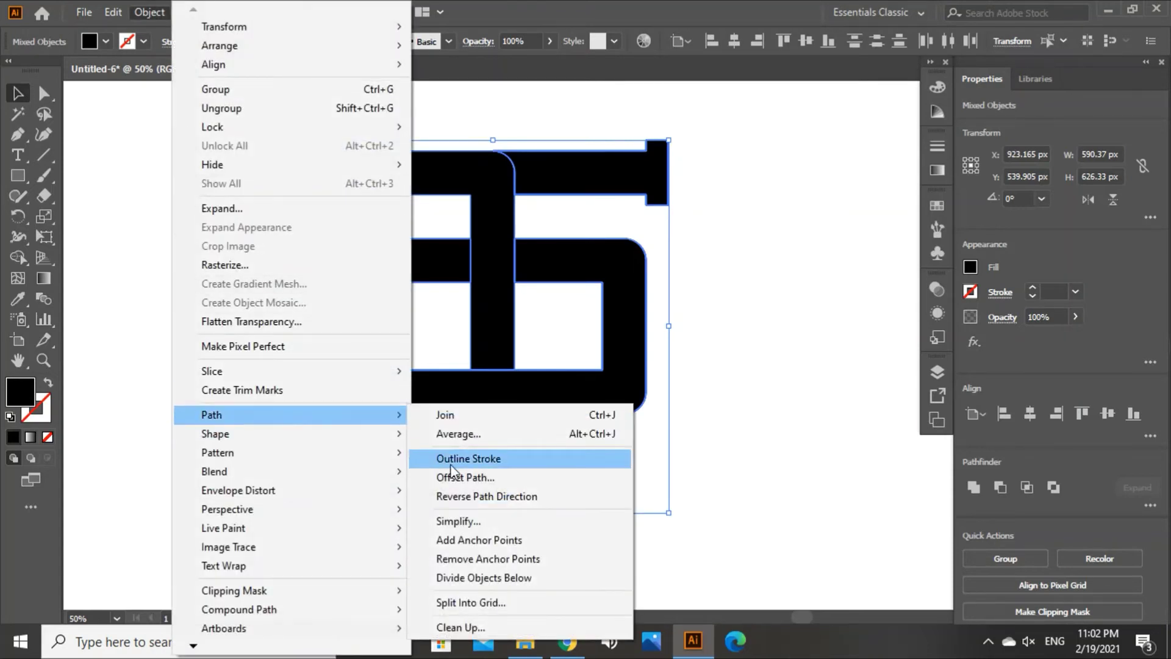
click(463, 478)
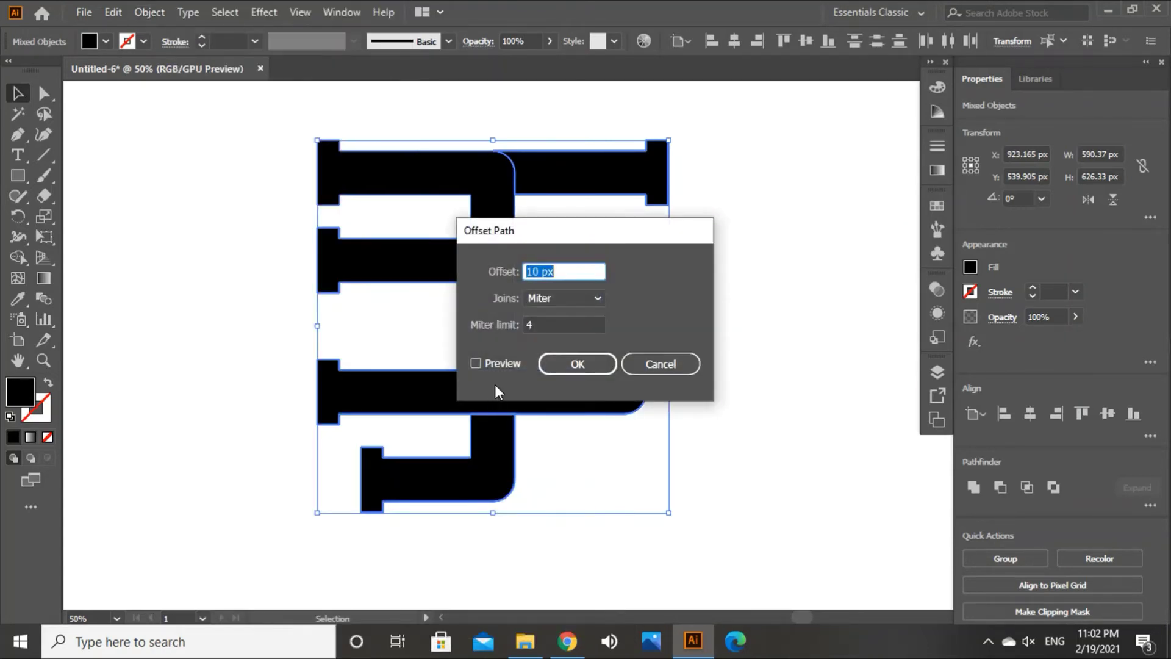
click(476, 363)
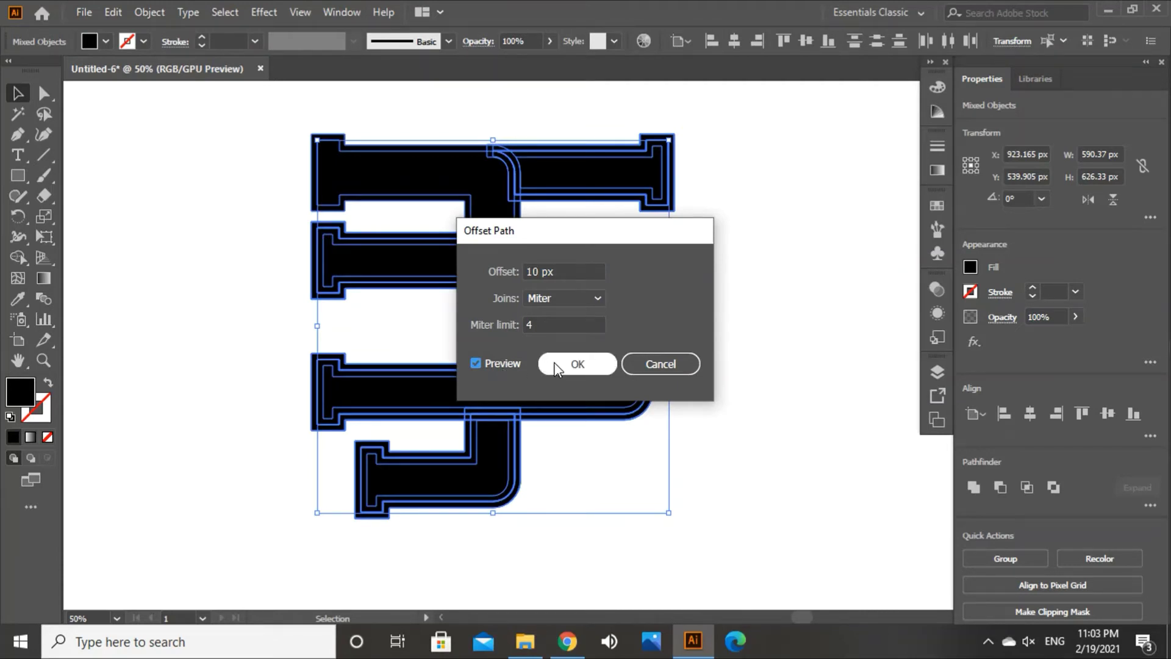
click(635, 371)
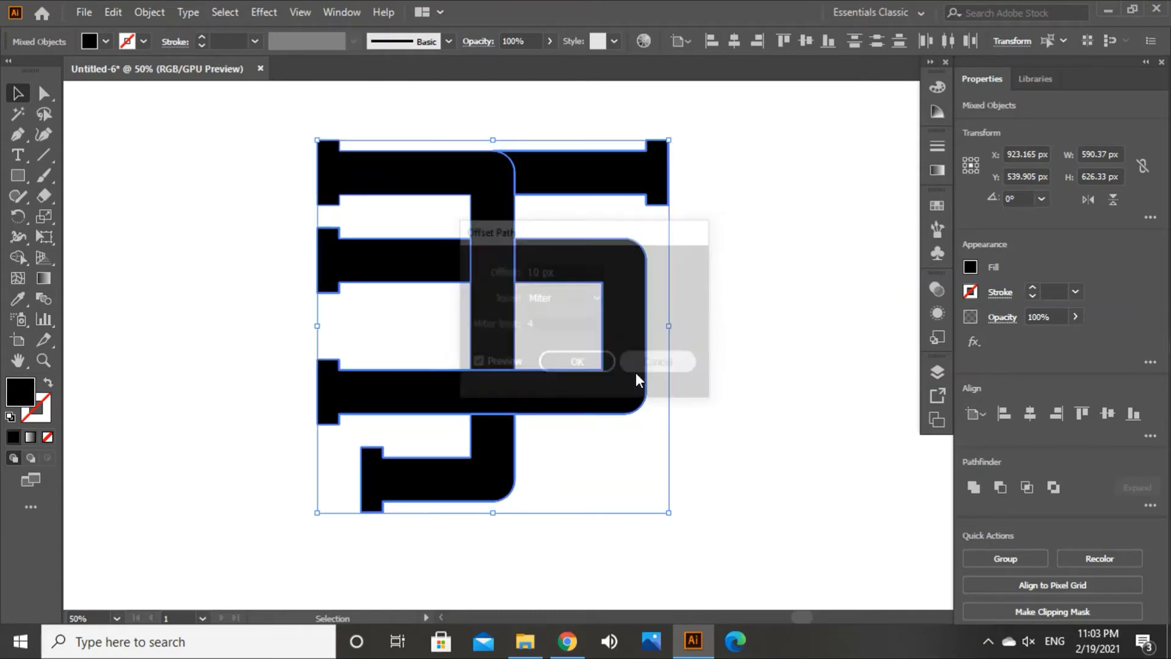
Step: Undo the stroke outlining, and undo and restore the merge of the lowest serif with its bar
click(121, 11)
click(129, 31)
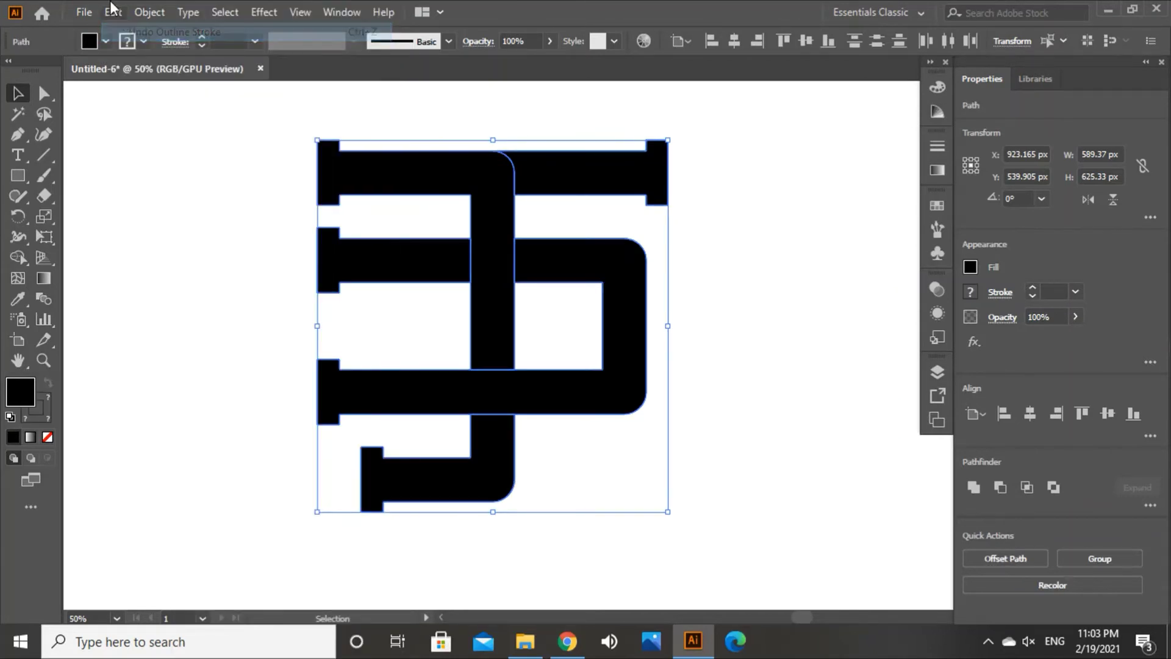
click(112, 8)
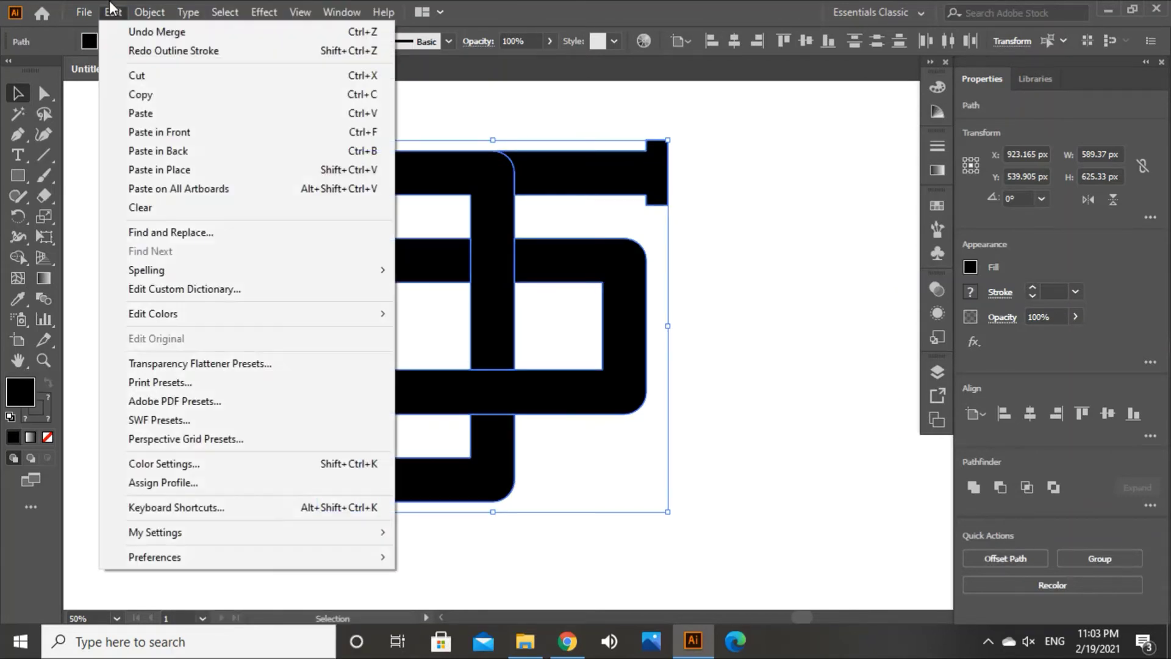
click(126, 31)
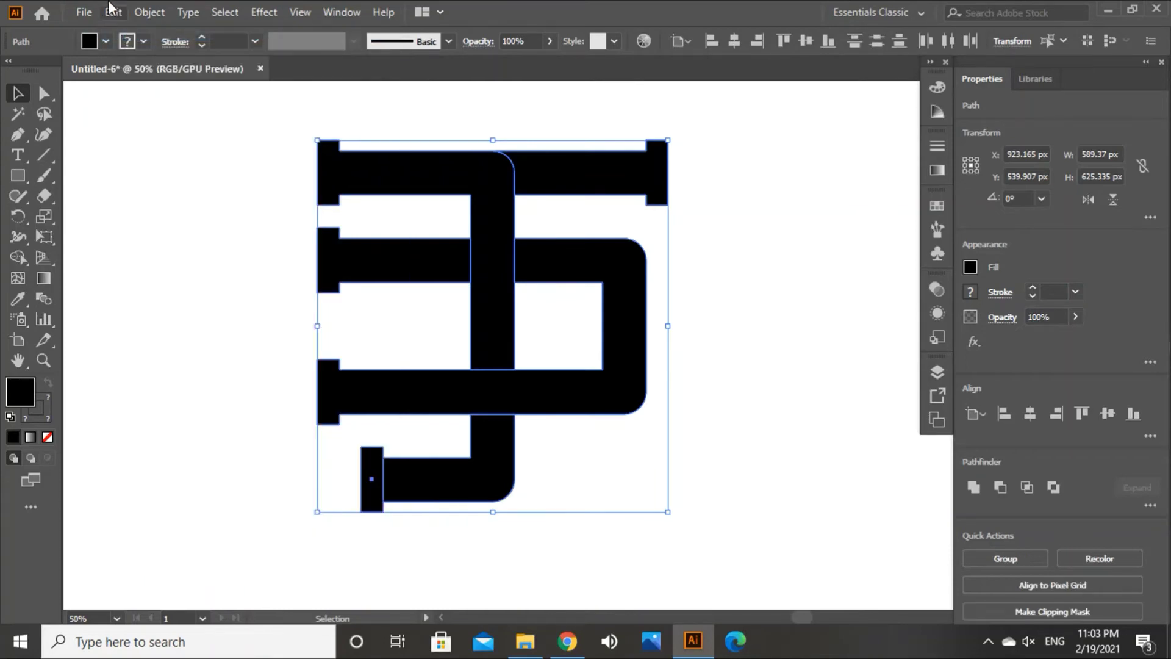
click(112, 9)
click(128, 51)
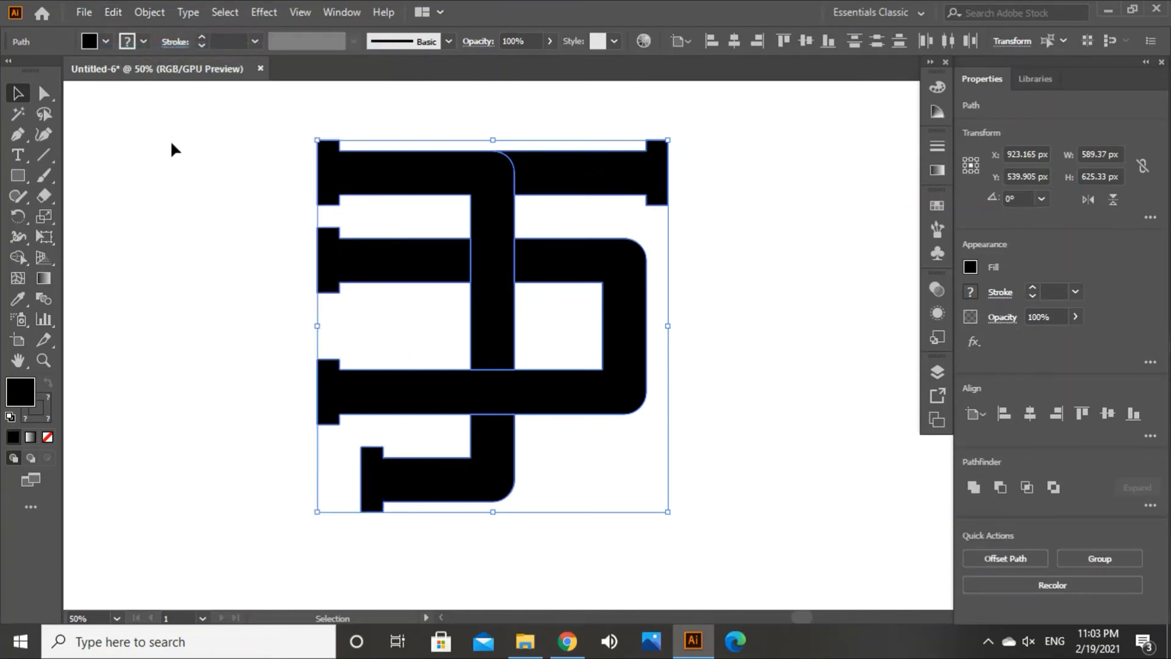
Step: Group all pieces of the letterform
click(150, 10)
click(194, 88)
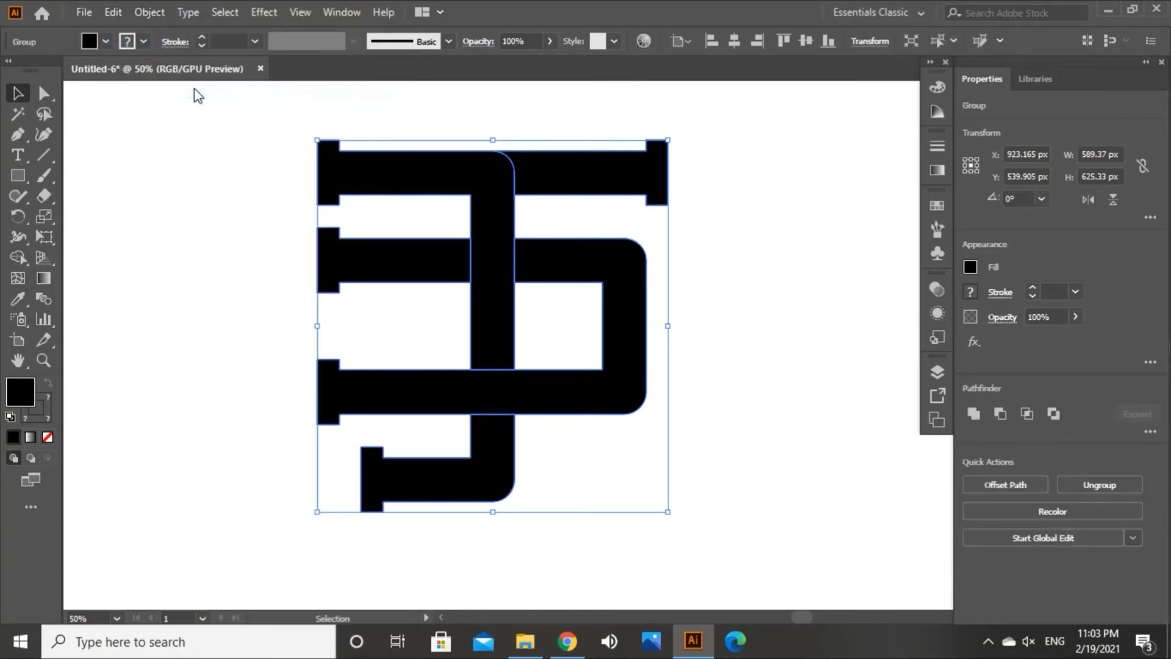
click(155, 16)
mouse_move(127, 9)
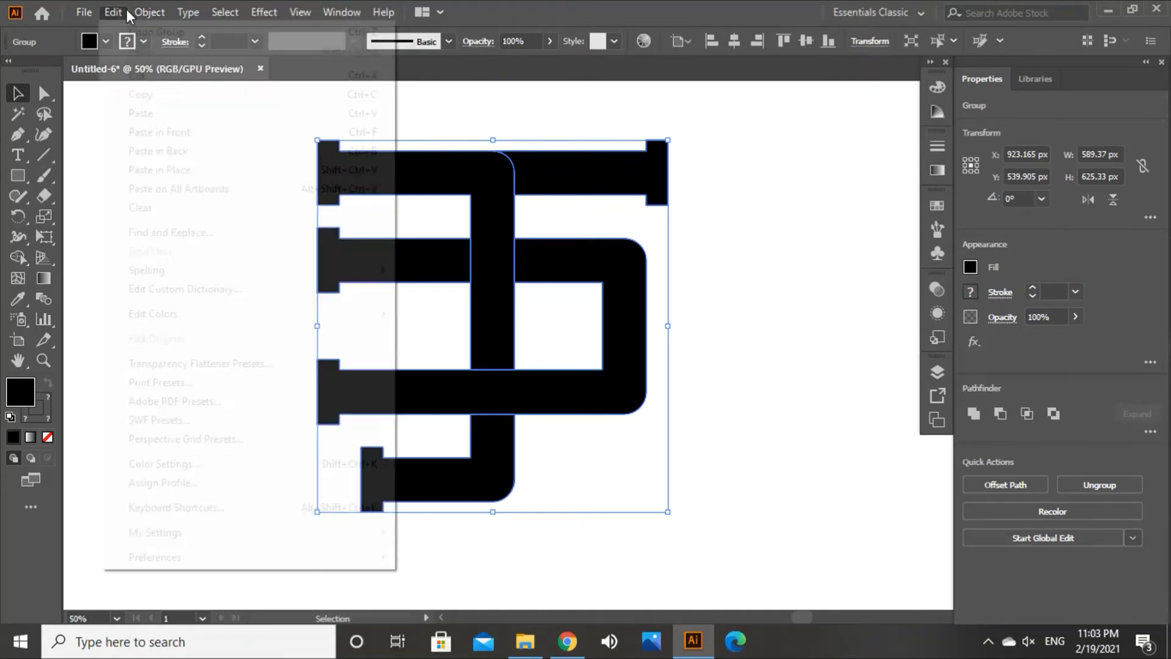
Step: Undo the grouping of the letterform and group all its pieces again
click(129, 28)
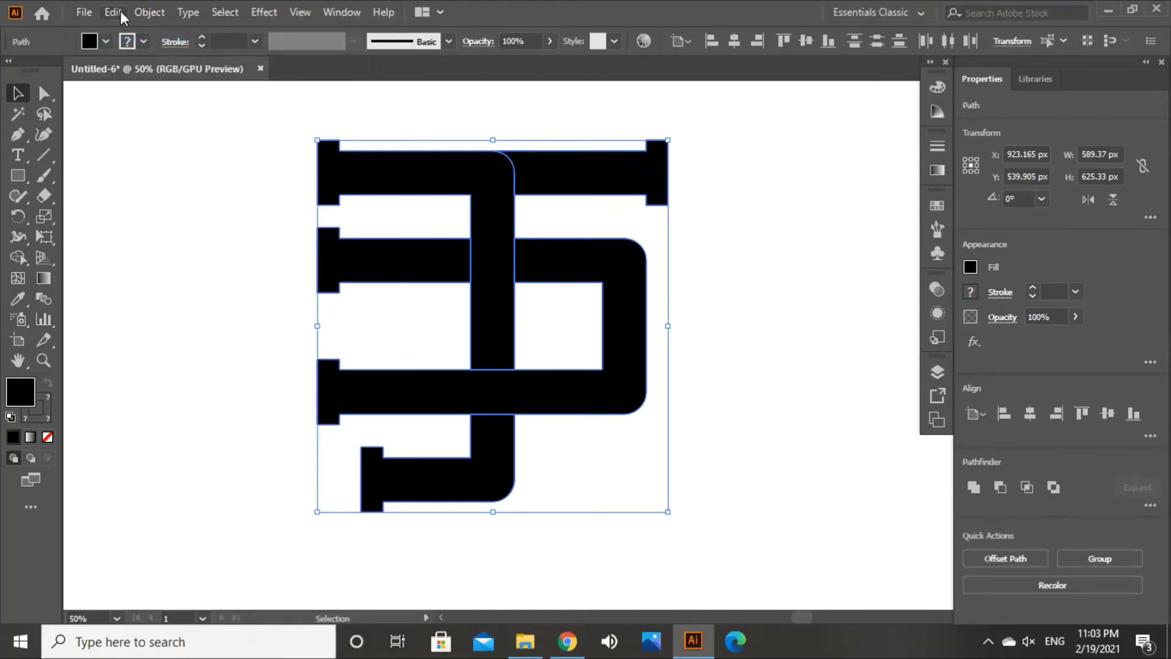
click(119, 10)
click(120, 10)
click(147, 14)
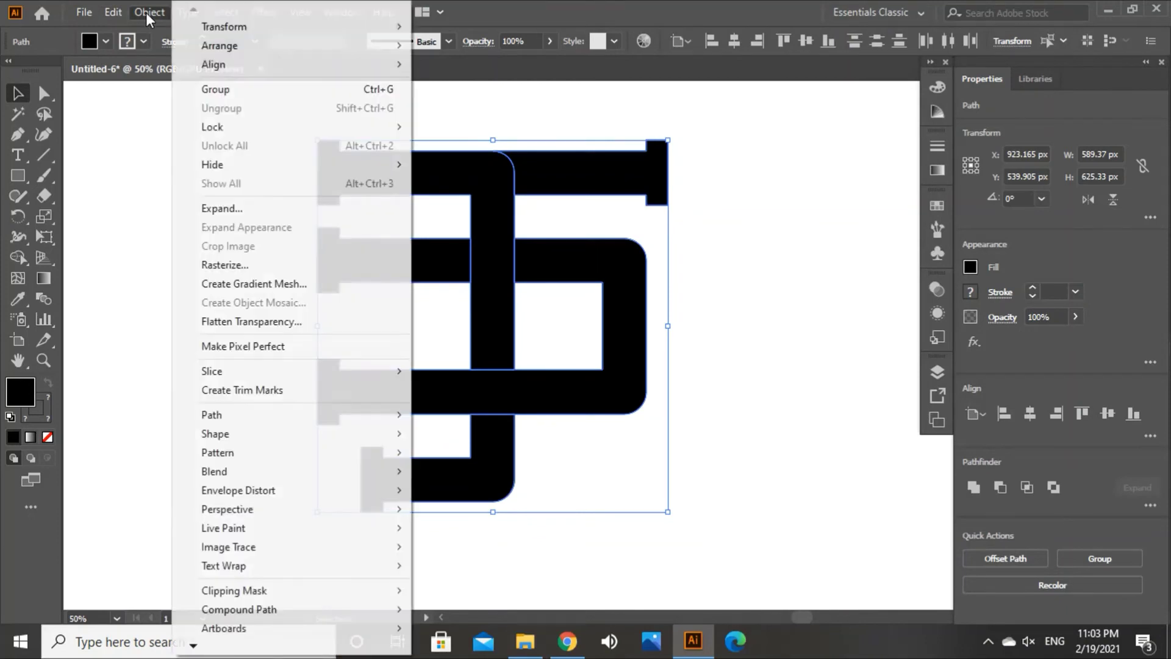
click(209, 90)
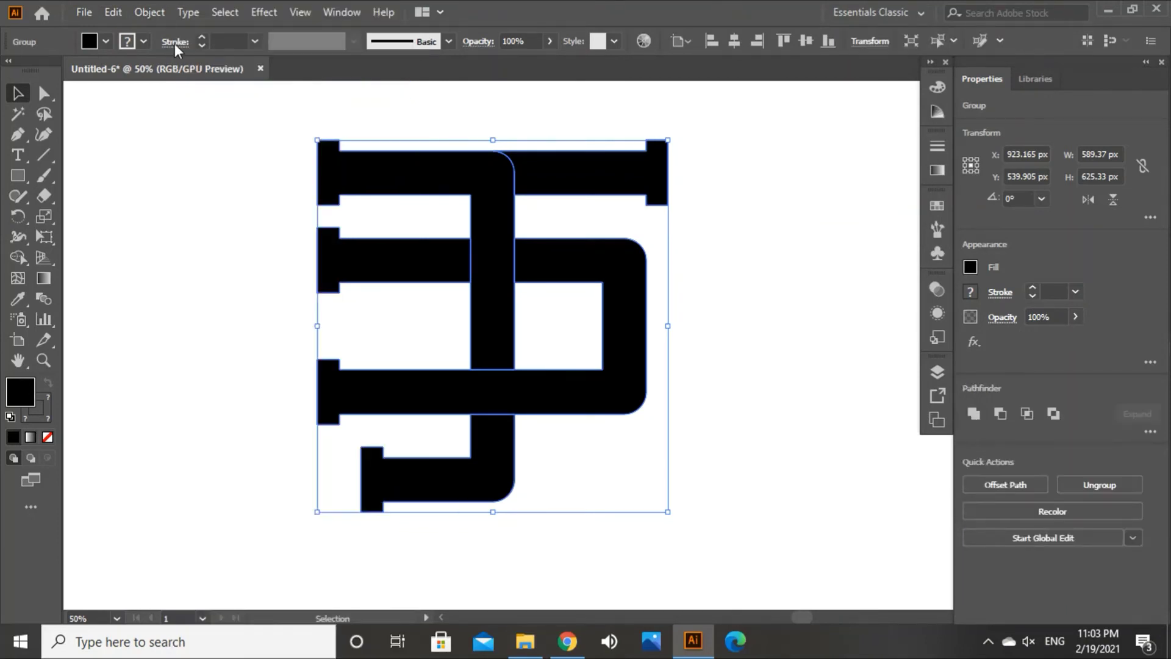
Step: Apply Outline Stroke to the regrouped letterform
click(152, 13)
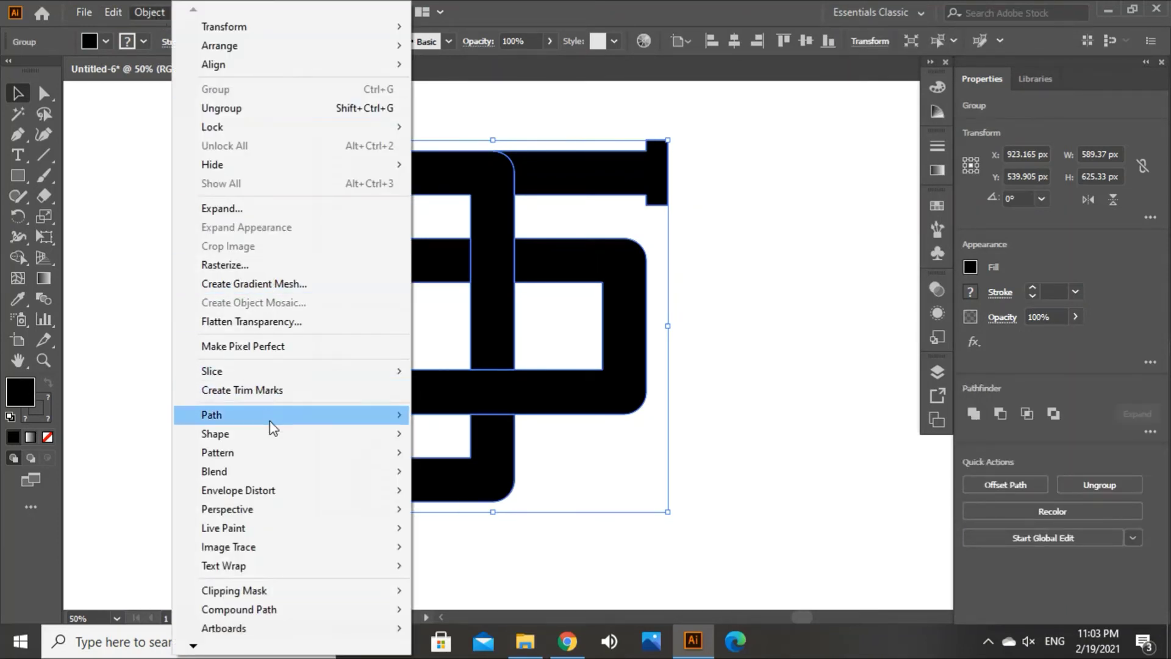
mouse_move(372, 415)
click(437, 463)
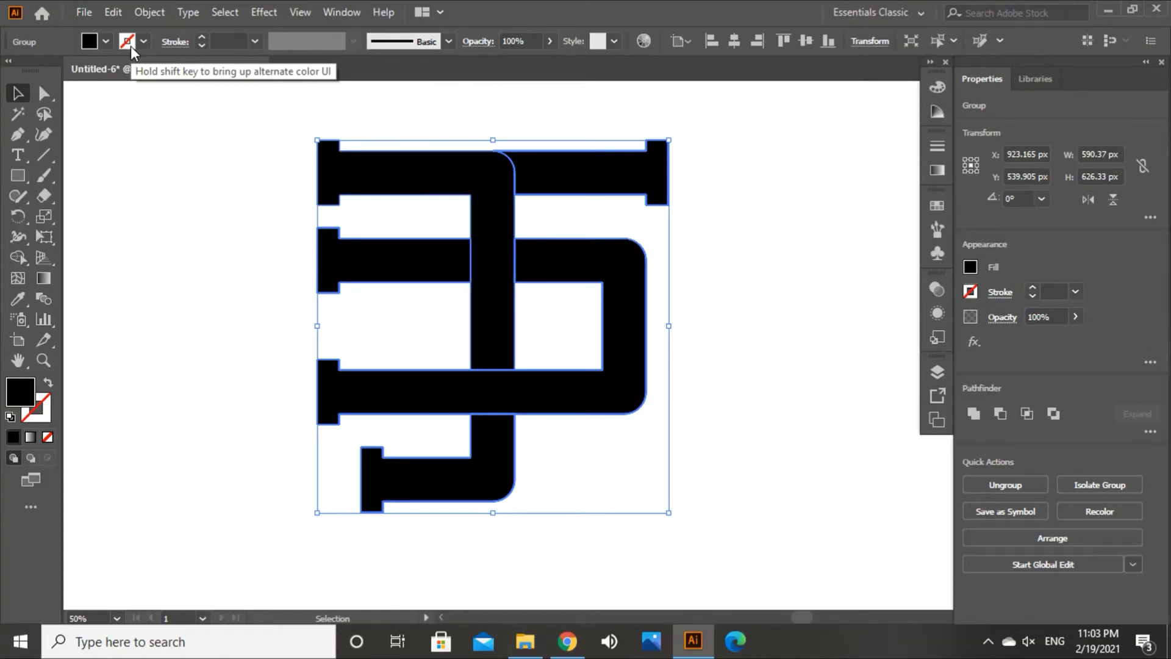
Step: Offset the outlined letterform's paths by 10 px with Miter joins and a miter limit of 4
click(150, 12)
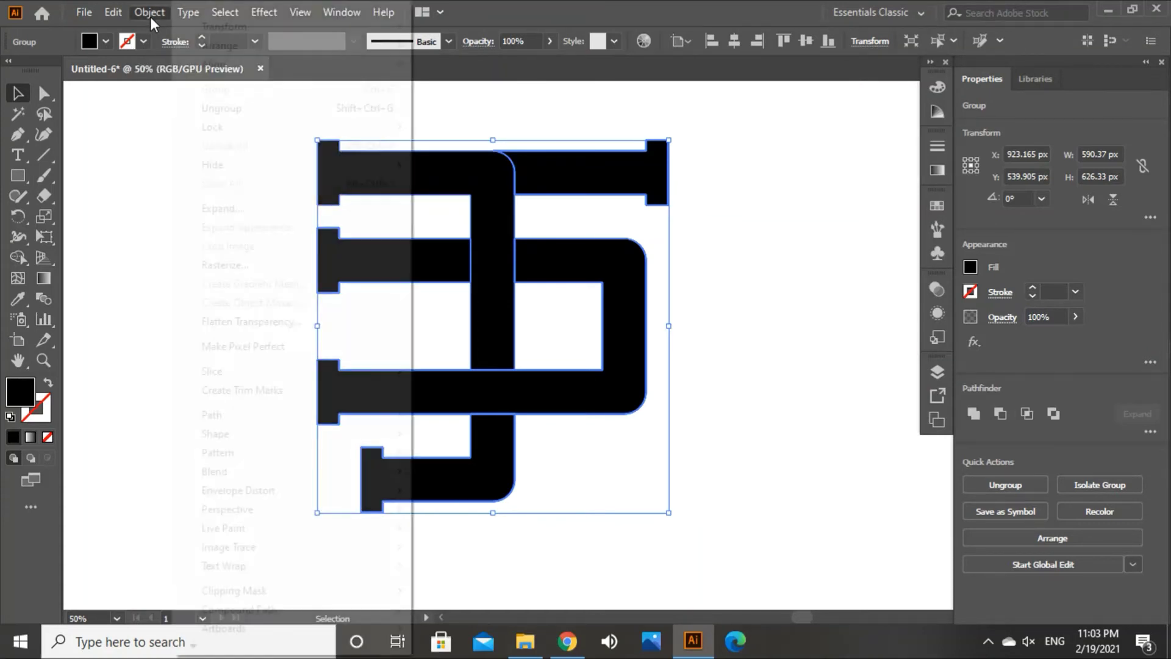
mouse_move(278, 426)
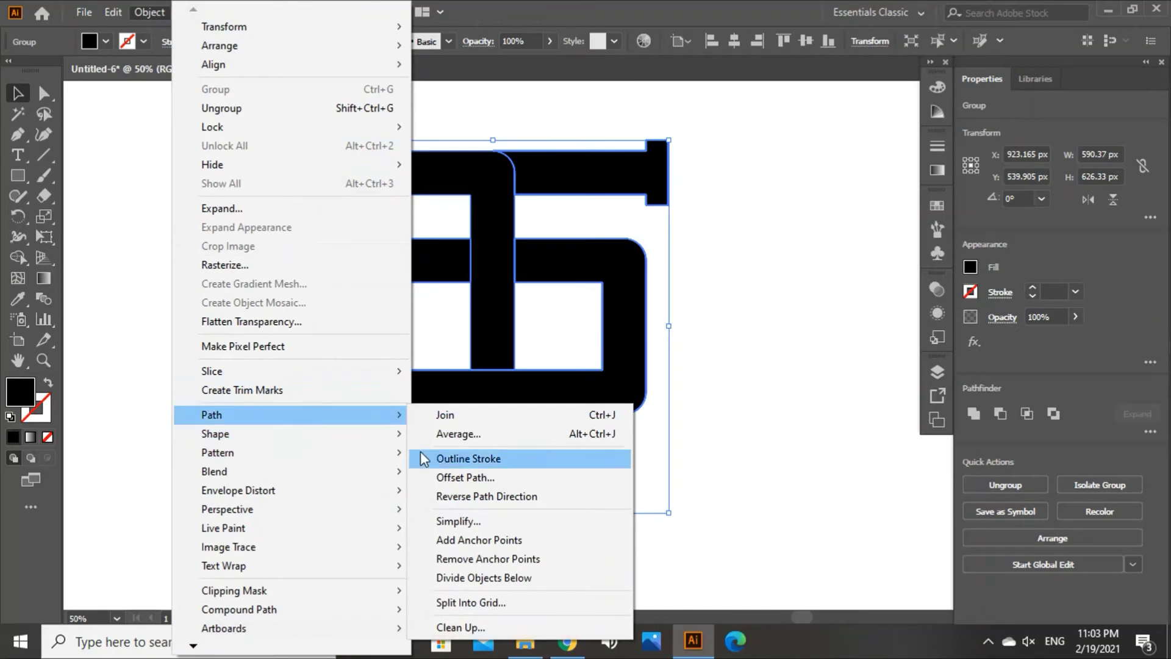
click(444, 478)
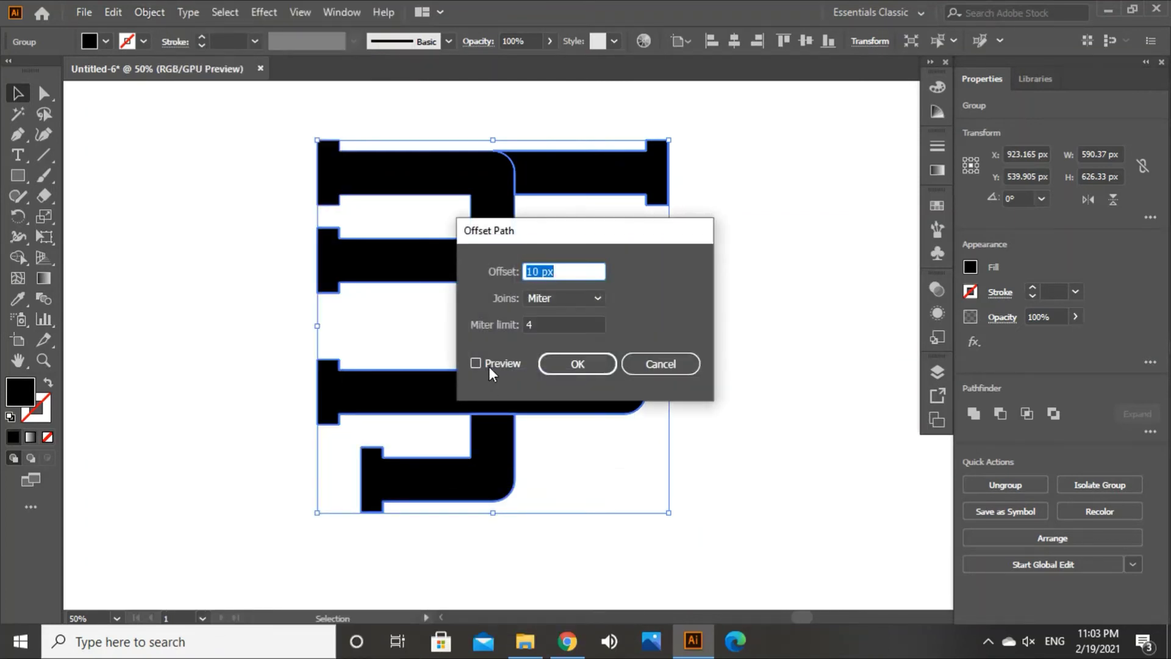
click(488, 365)
click(561, 364)
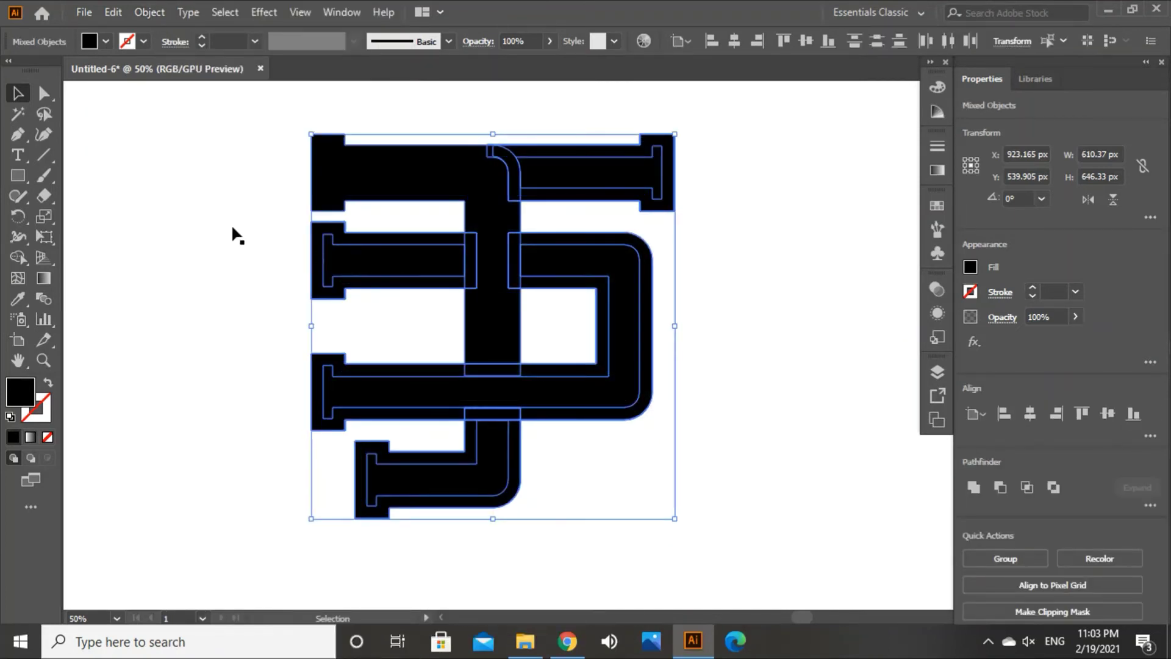
Step: Fill the offset paths around the outlined letterform with white and deselect them
click(105, 41)
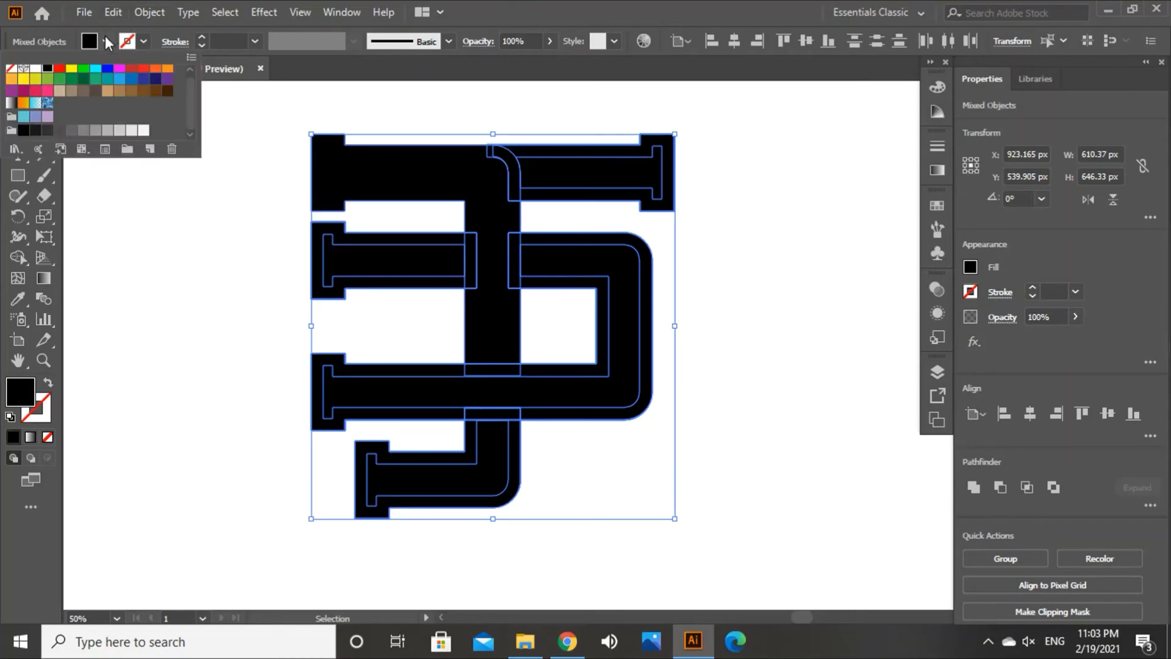
click(35, 68)
key(Escape)
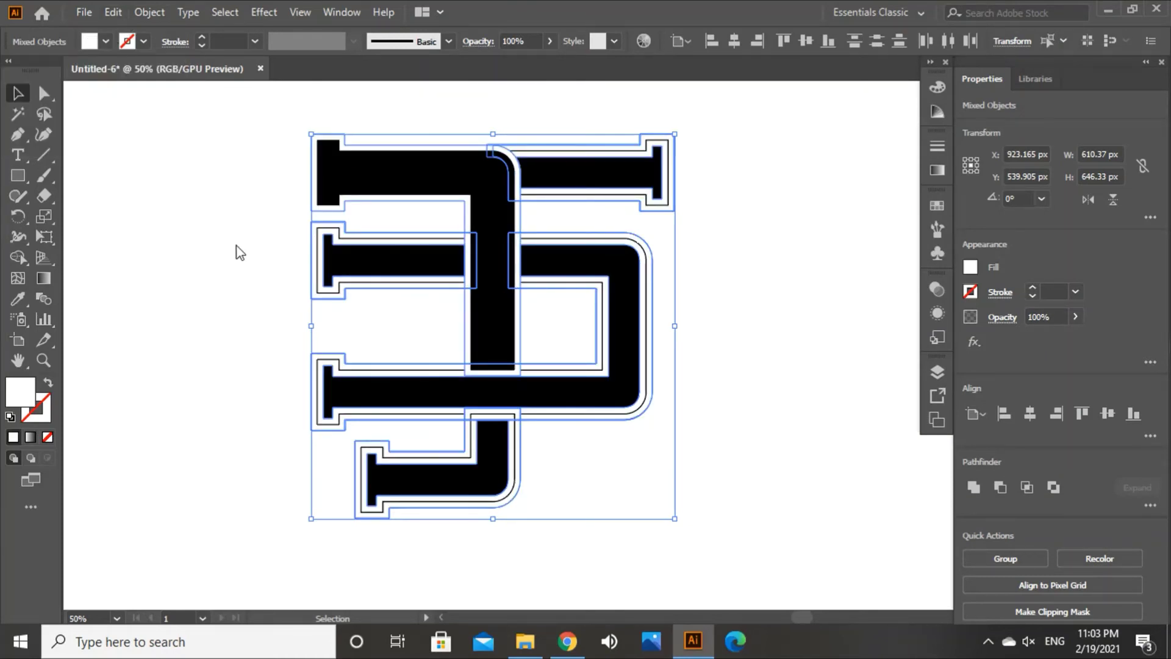
click(236, 246)
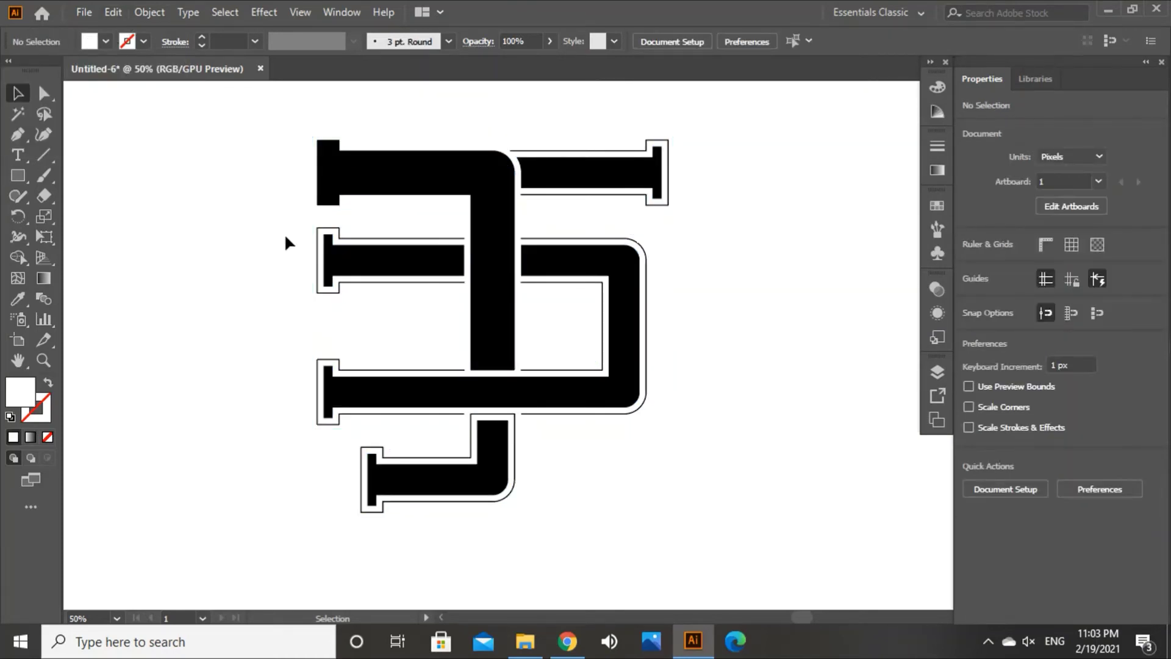
Step: Undo the white fill, the path offset and the stroke outlining of the letterform
drag(272, 128, 683, 537)
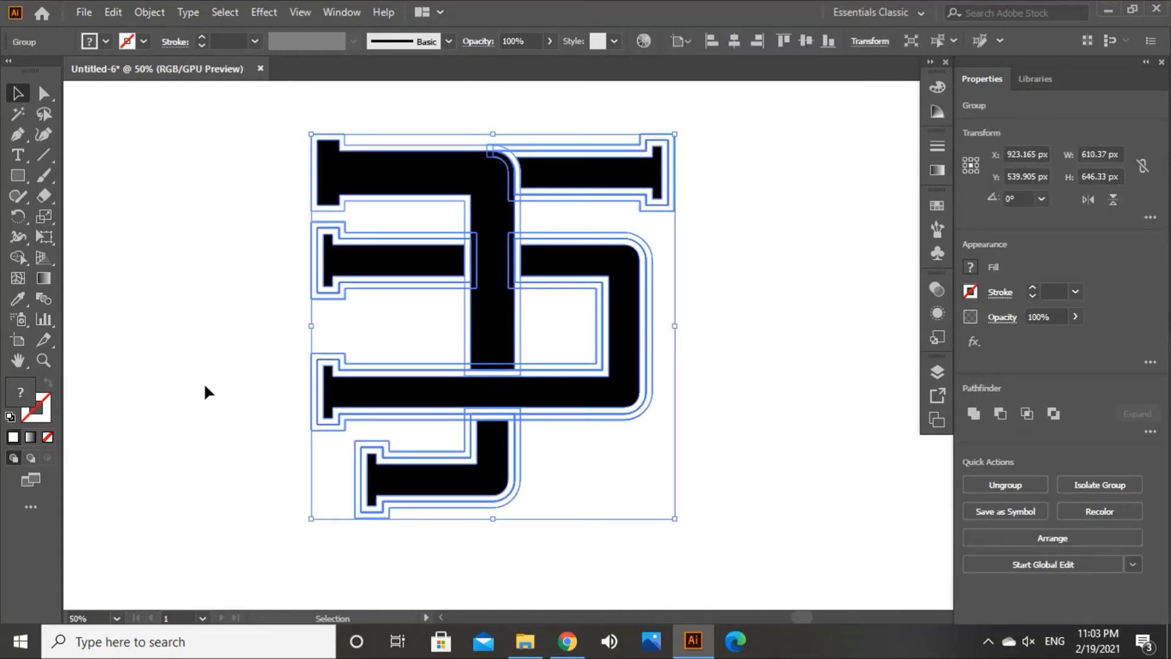
key(ctrl+z)
key(ctrl+z)
key(ctrl+z)
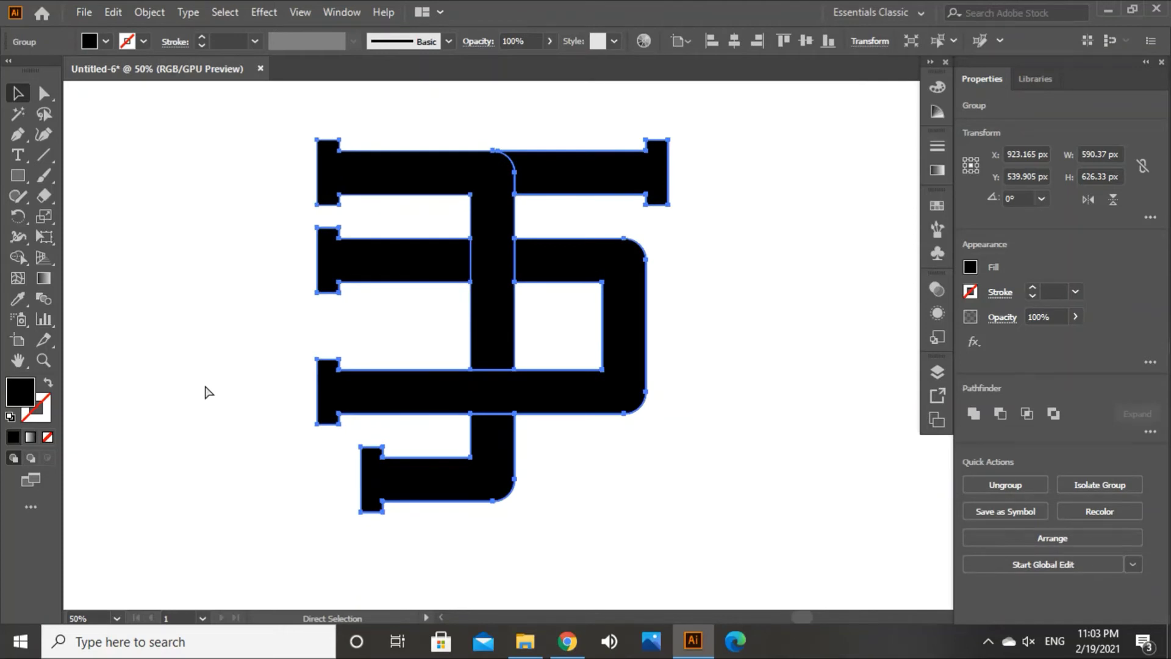
key(ctrl+z)
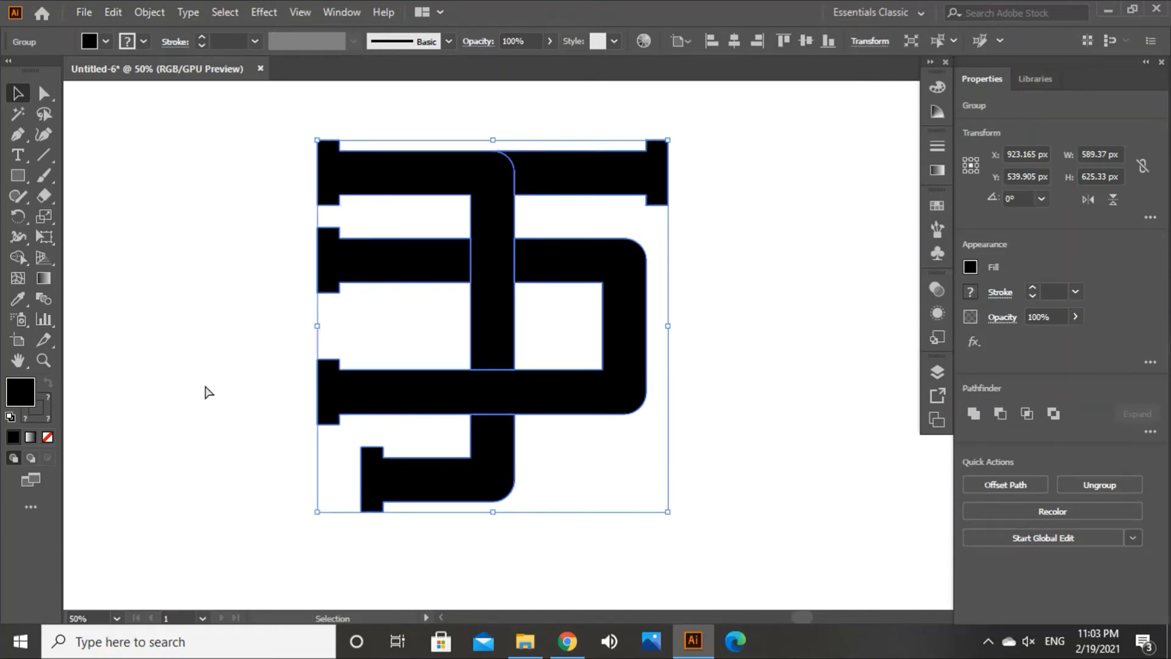
Step: Set the grouped letterform's stroke to None and reselect the whole group
click(143, 44)
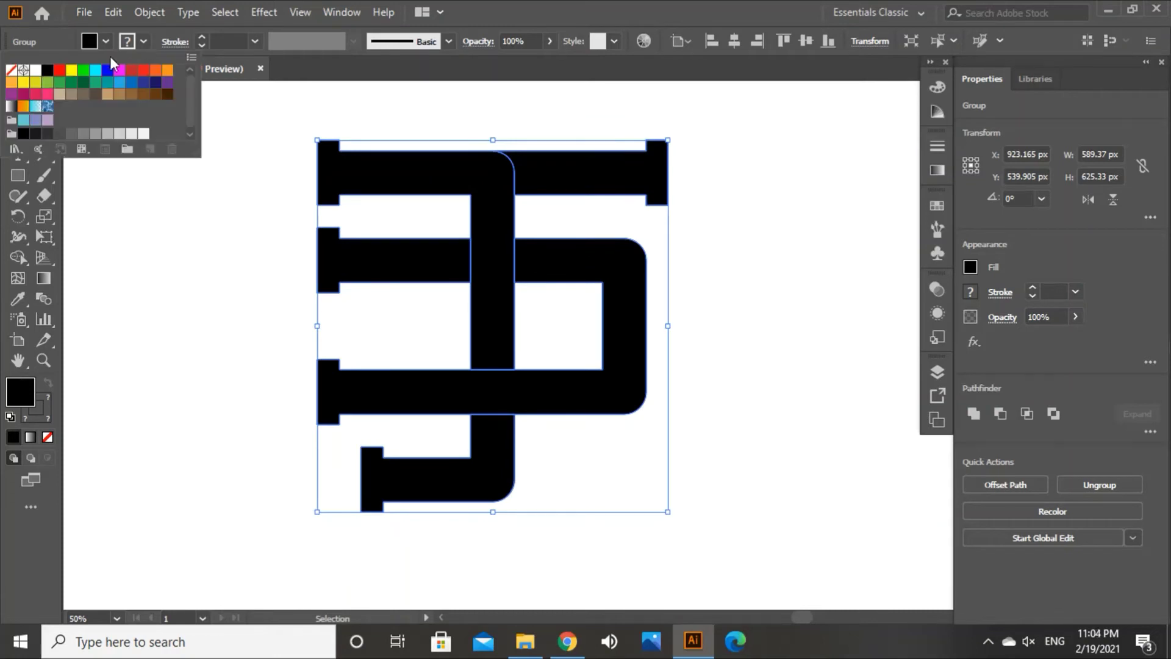
click(24, 71)
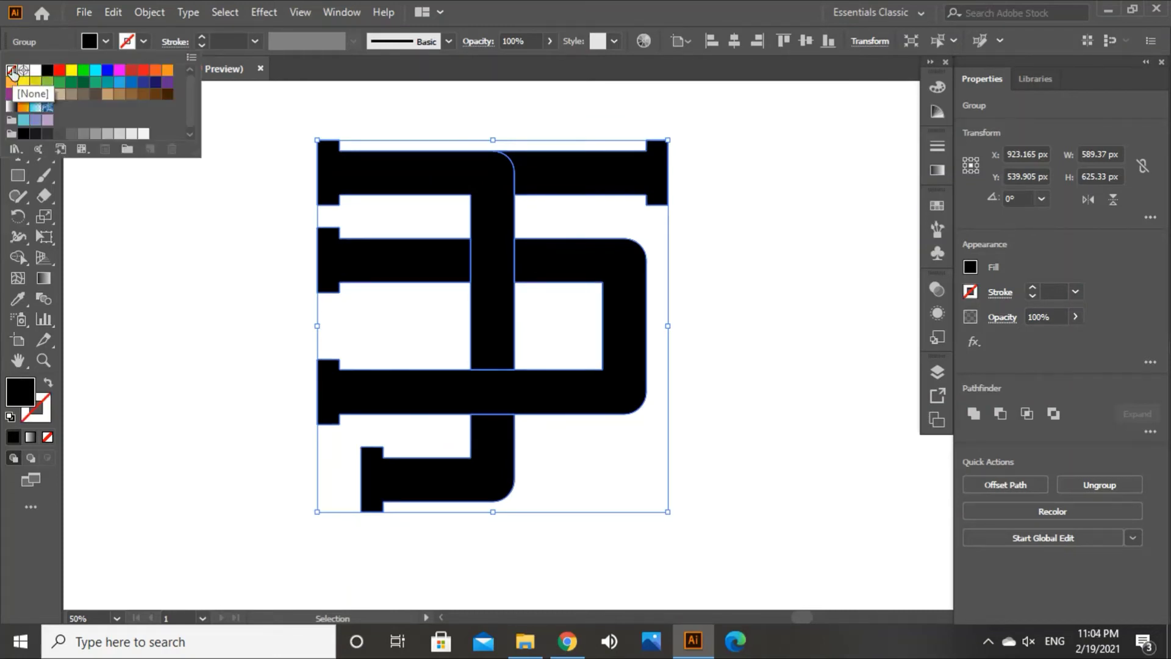
click(246, 291)
drag(251, 130, 728, 552)
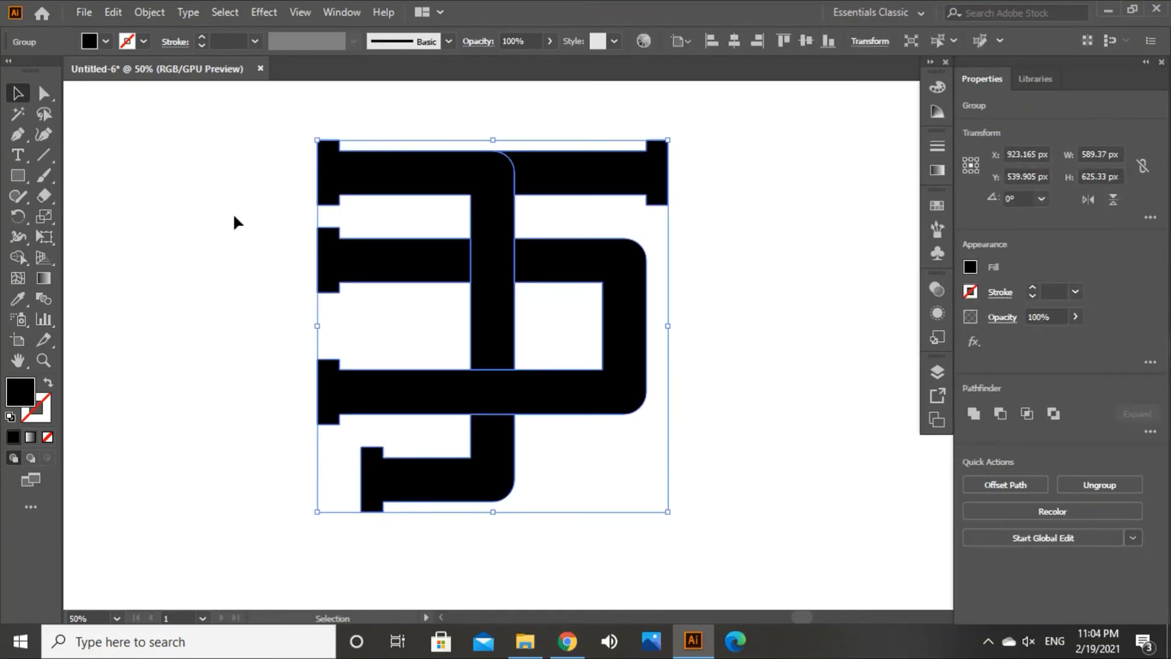
Step: Apply Outline Stroke to the strokeless letterform and offset its paths by 10 px with Miter joins and a miter limit of 4
click(151, 12)
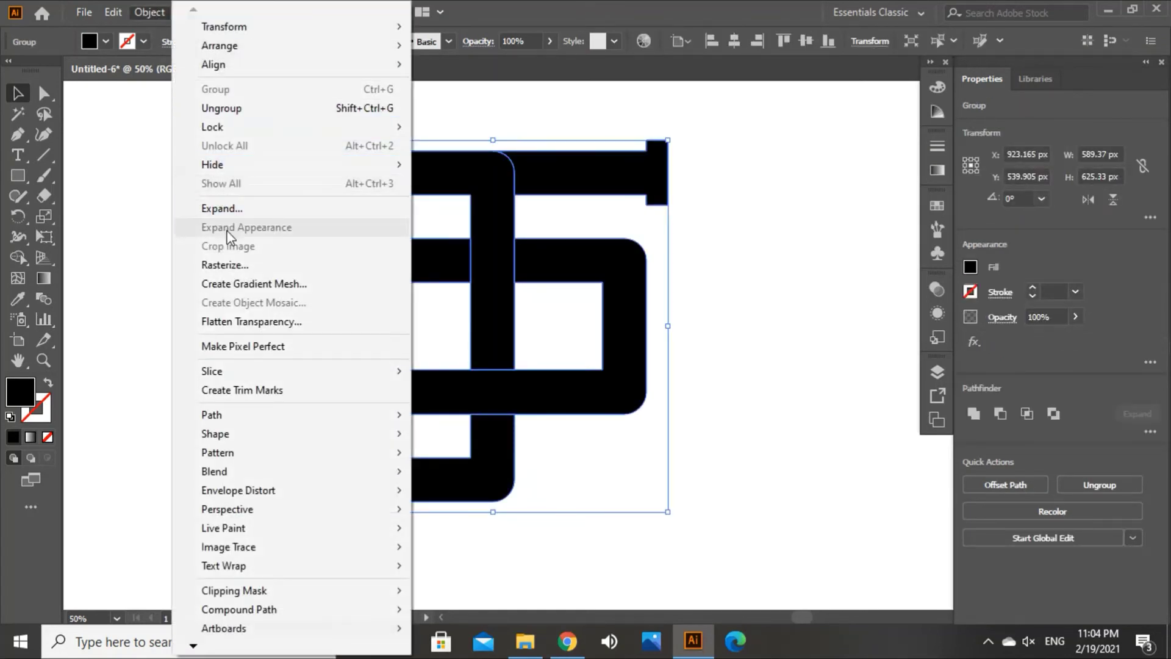
mouse_move(244, 418)
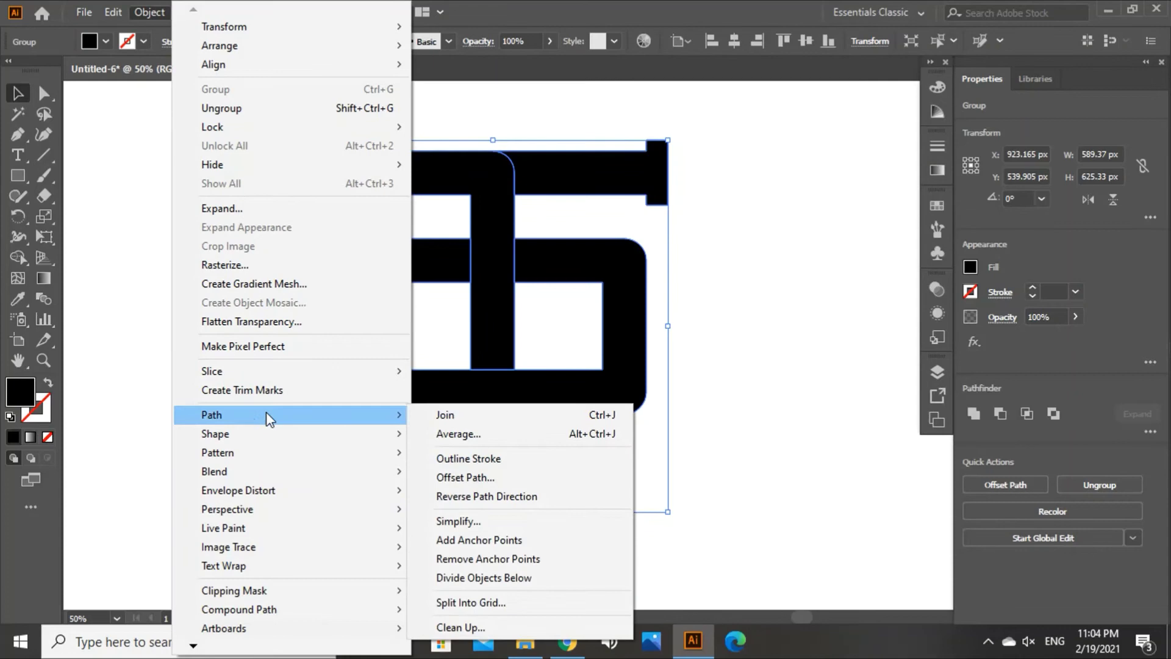
click(473, 458)
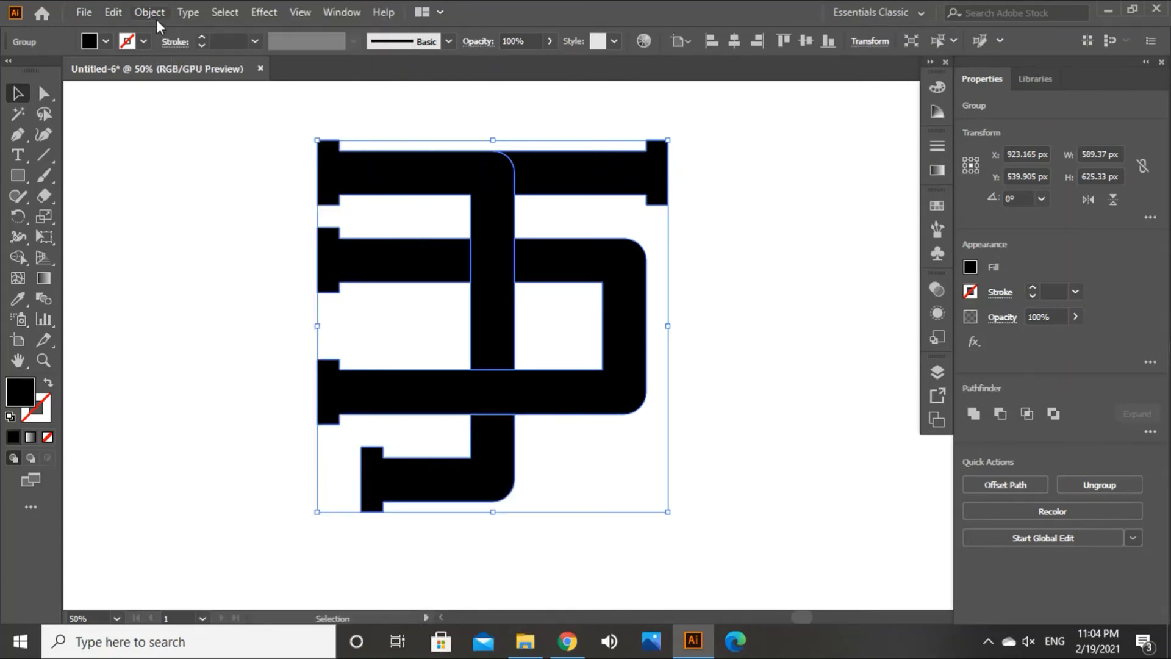
click(156, 19)
mouse_move(252, 421)
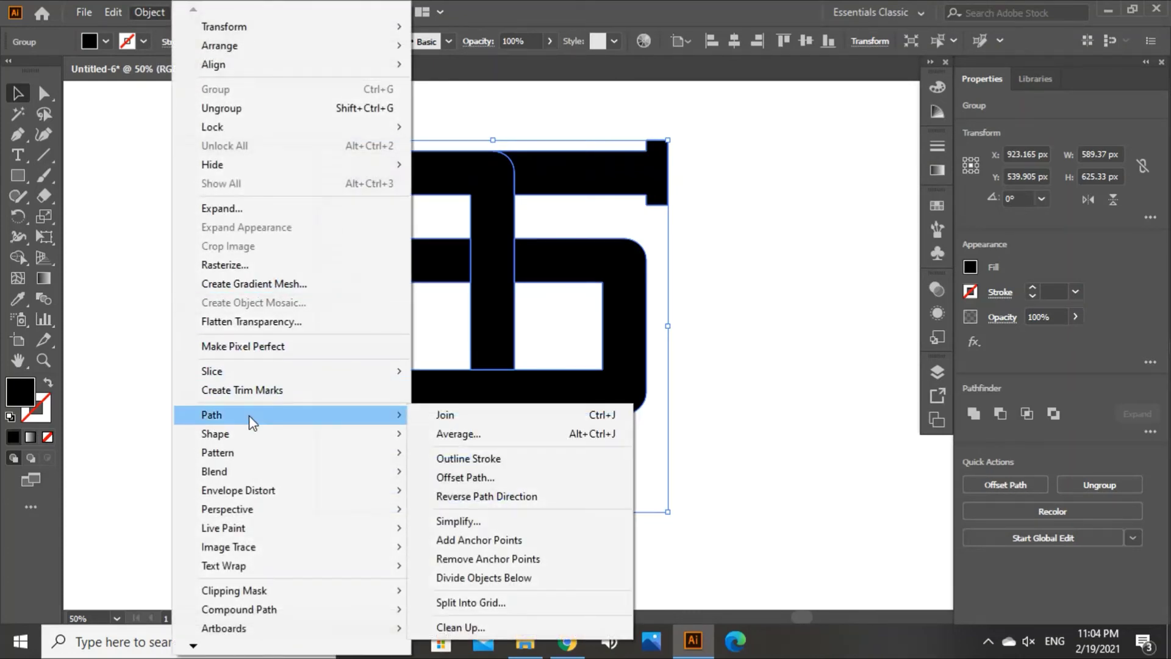
click(463, 479)
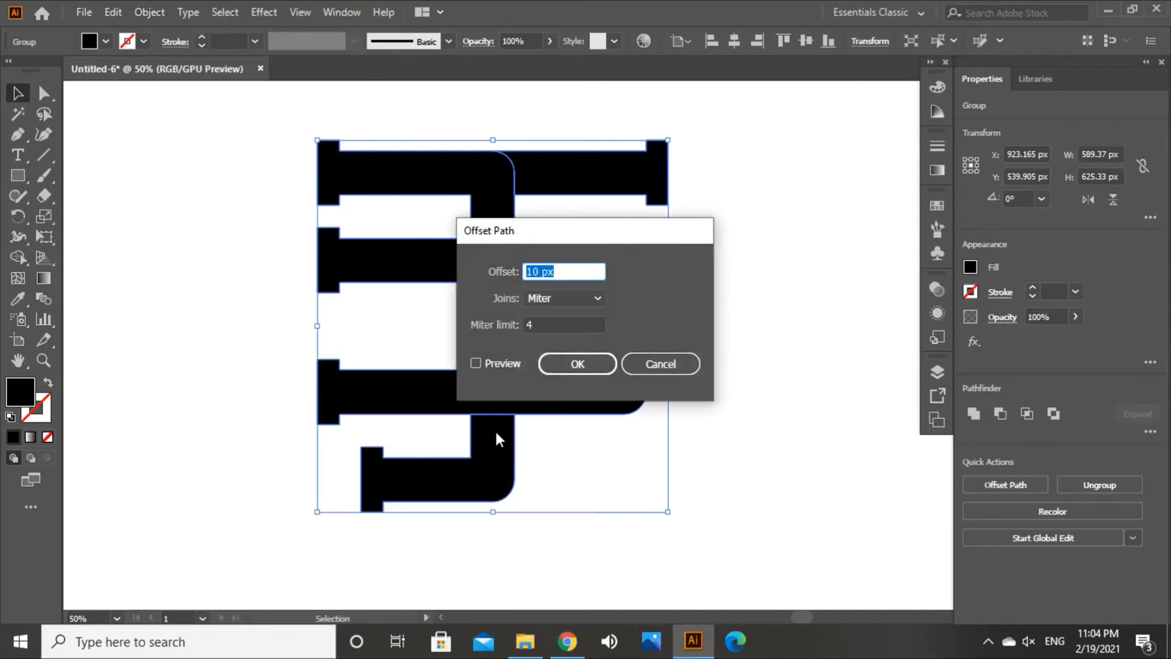
click(497, 365)
click(558, 366)
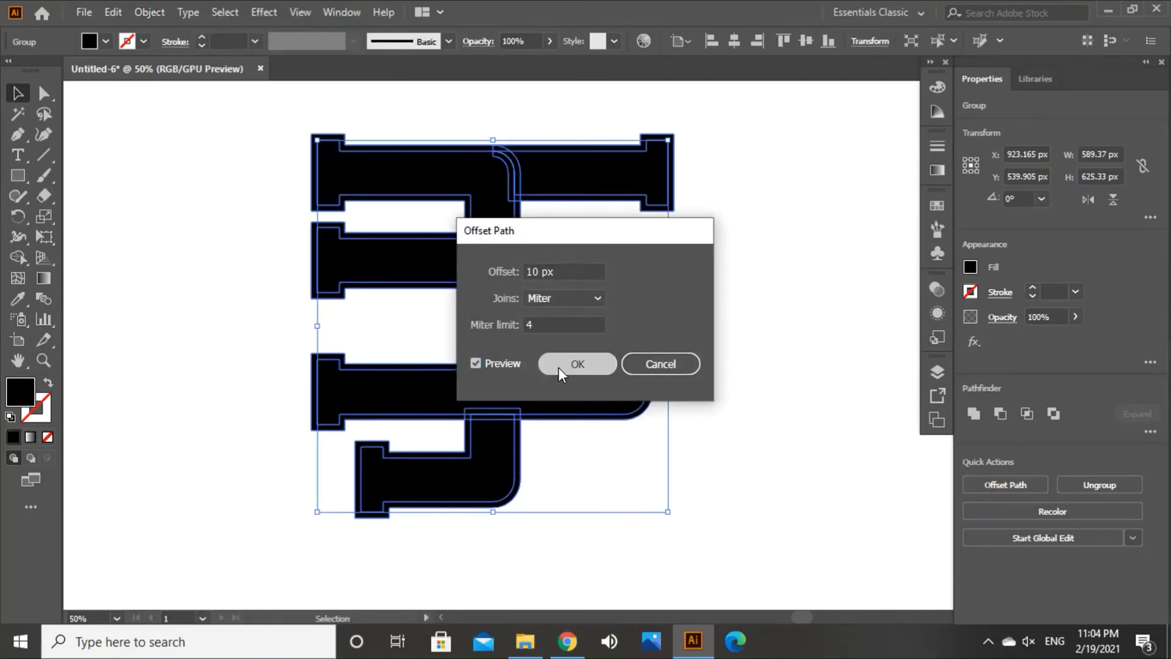
Step: Fill the new offset paths with white and deselect them
click(105, 43)
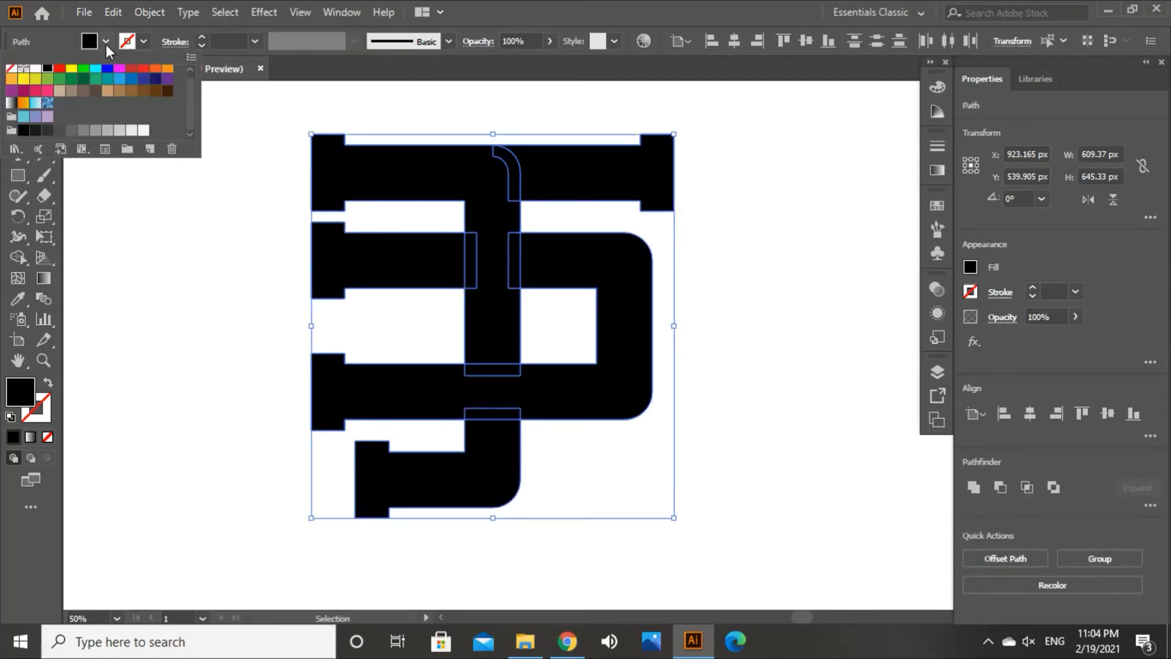
click(36, 68)
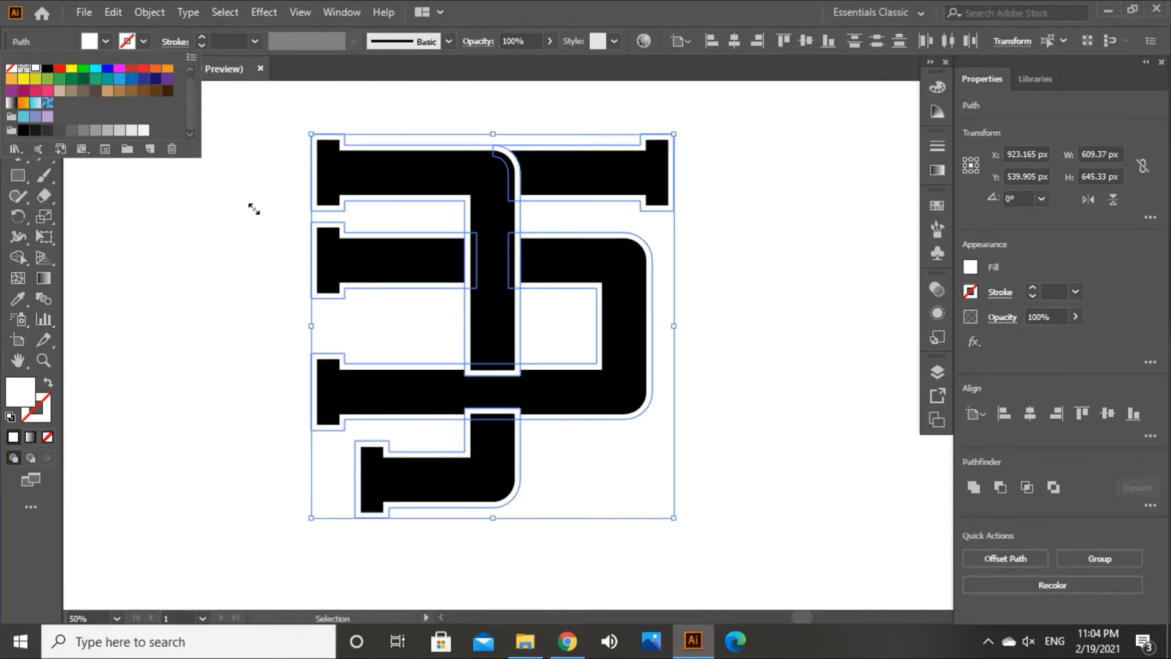
click(254, 209)
click(228, 144)
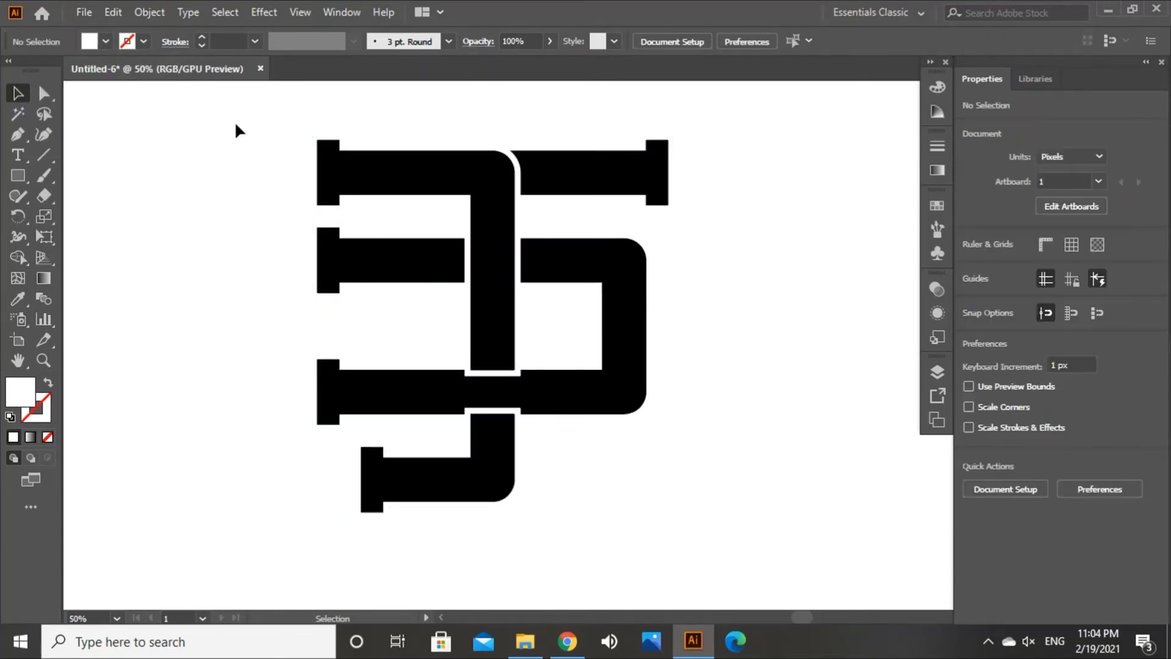
Step: Select the whole letterform and use Shape Builder to remove the excess offset areas around the lowest hook, the lower bar and the bowl
drag(235, 122, 750, 562)
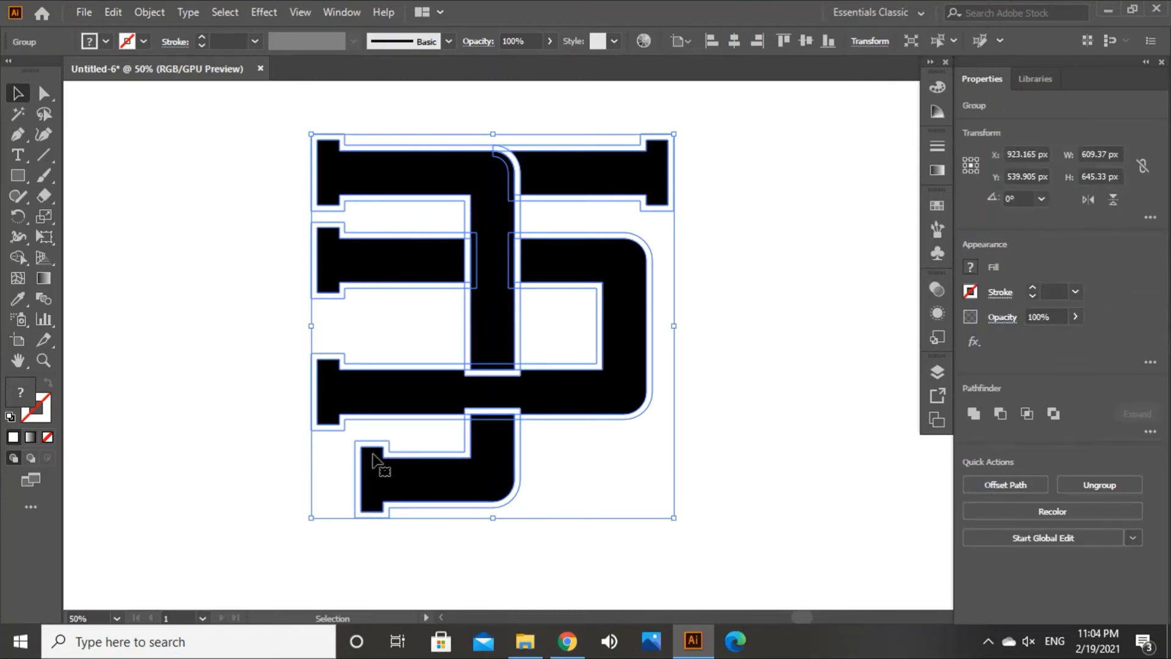
click(26, 261)
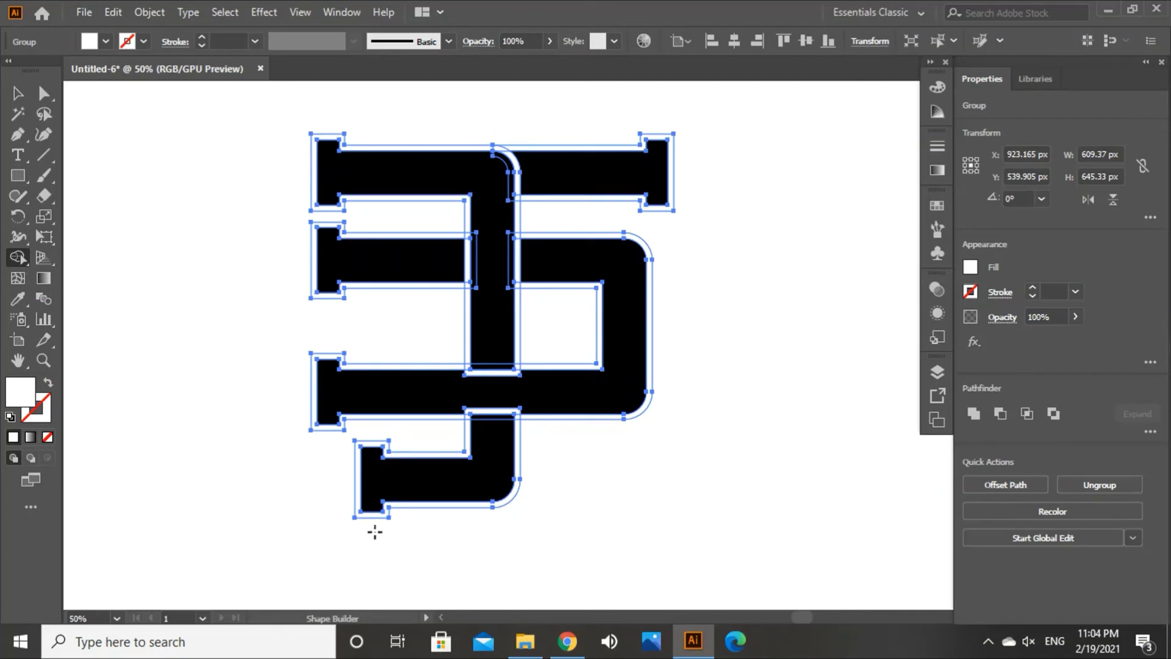
click(398, 507)
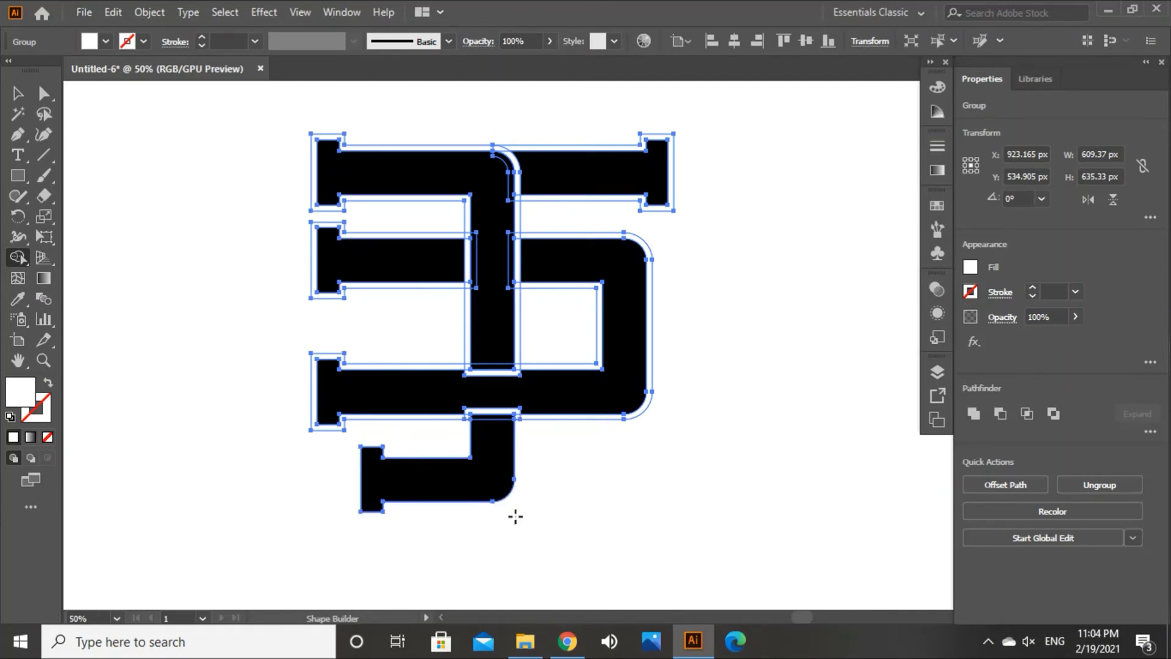
drag(543, 455, 511, 415)
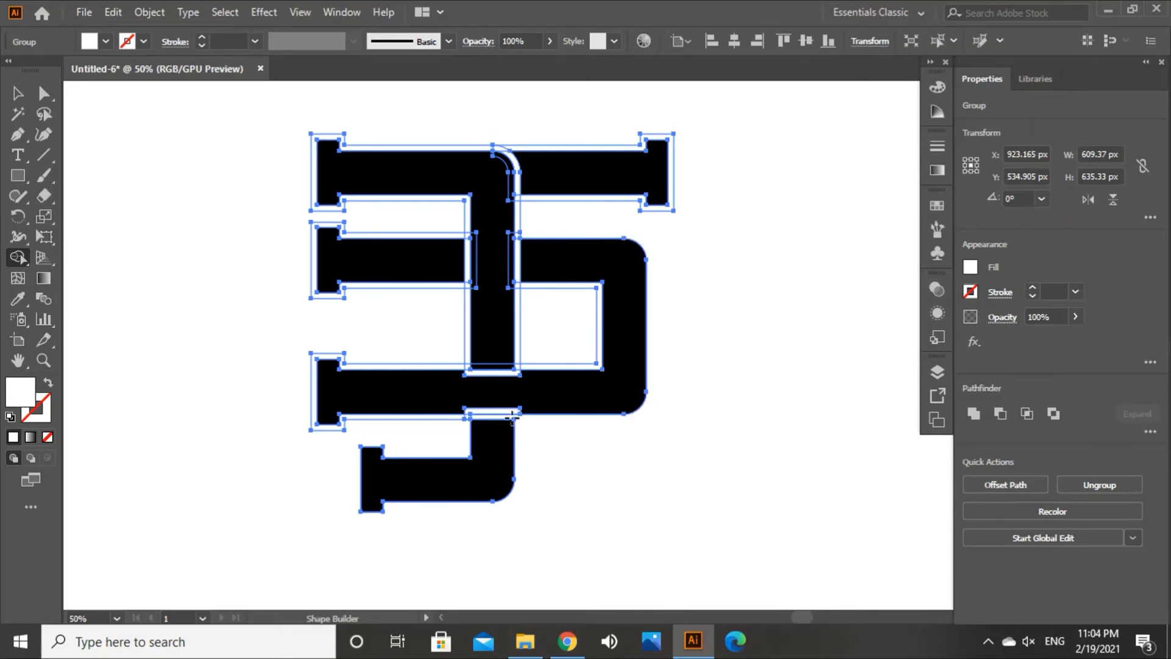
alt+click(463, 418)
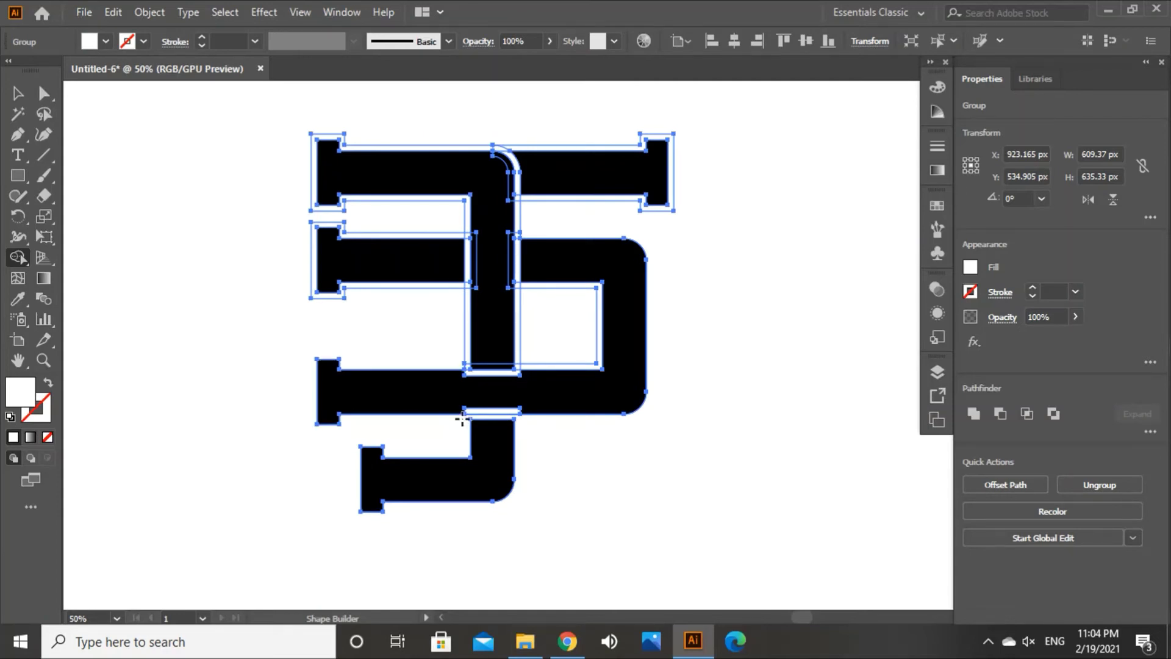
click(518, 366)
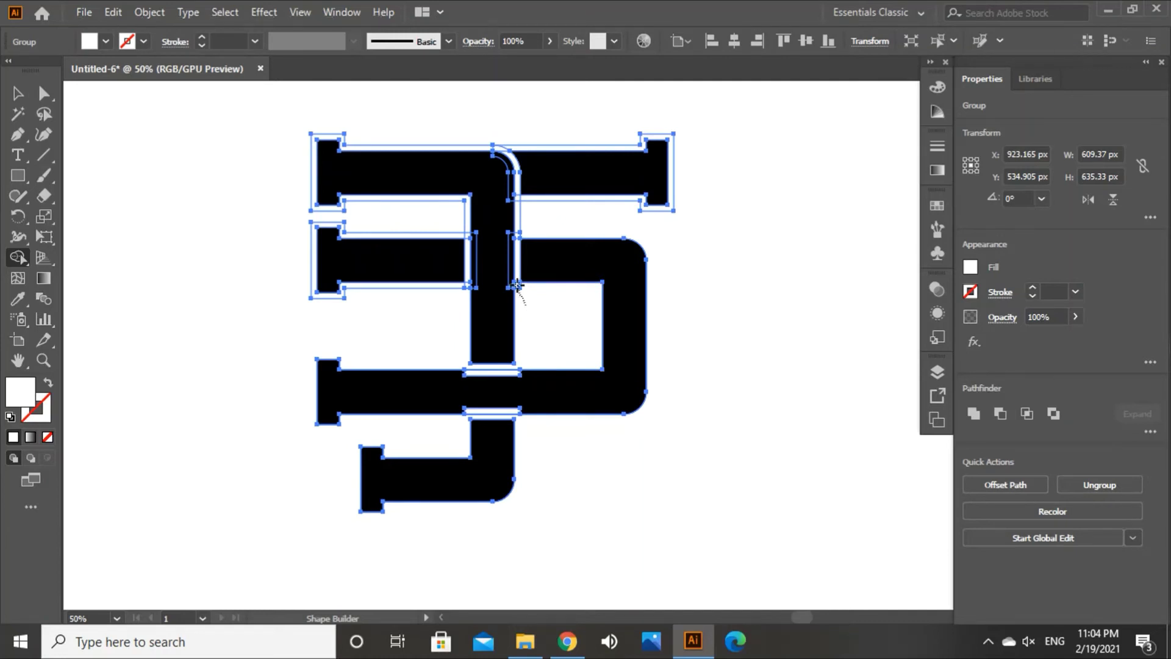
Step: Remove the remaining excess offset areas around the two upper bars and their serifs with Shape Builder
drag(517, 285, 520, 279)
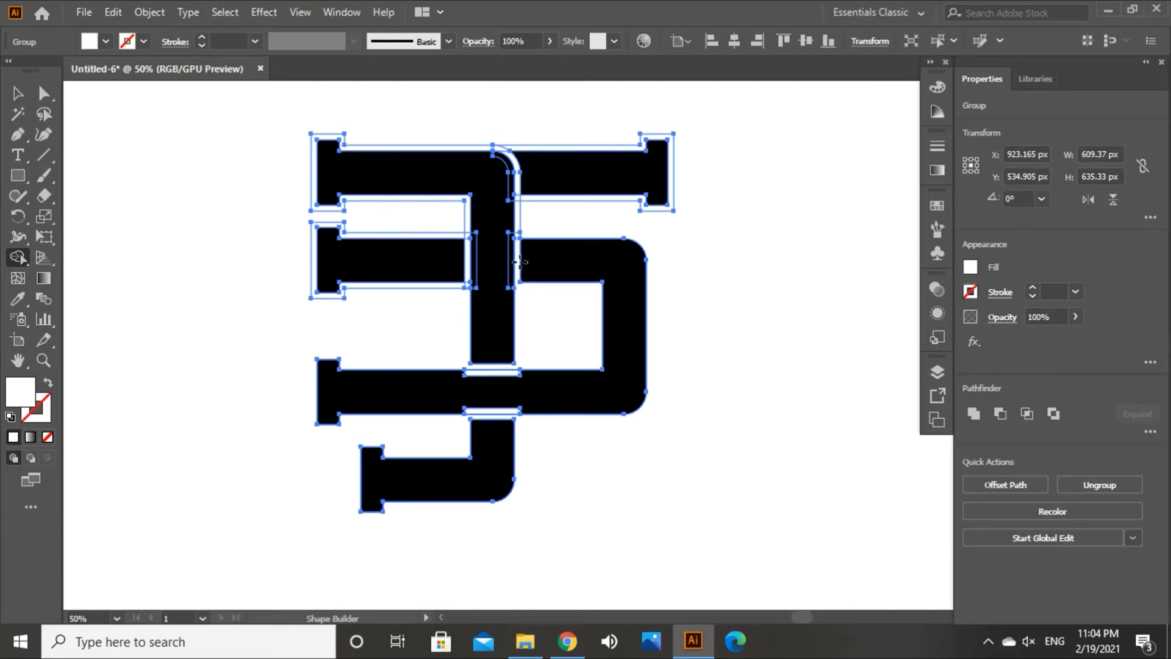
drag(523, 227, 518, 226)
click(517, 232)
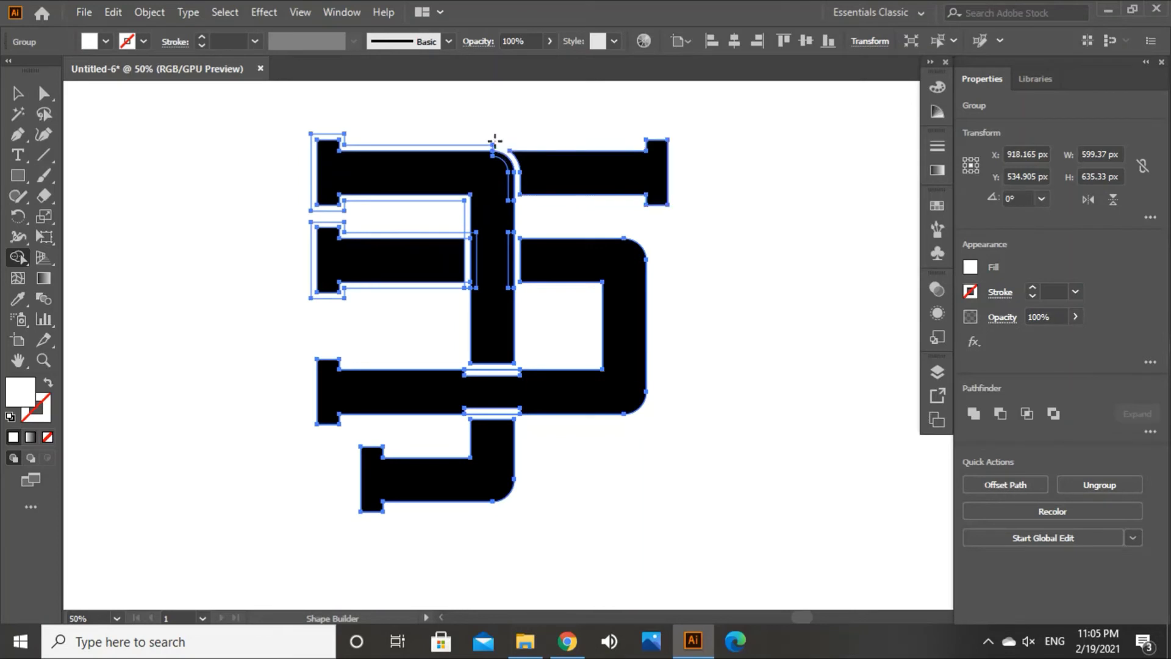
drag(496, 144, 485, 145)
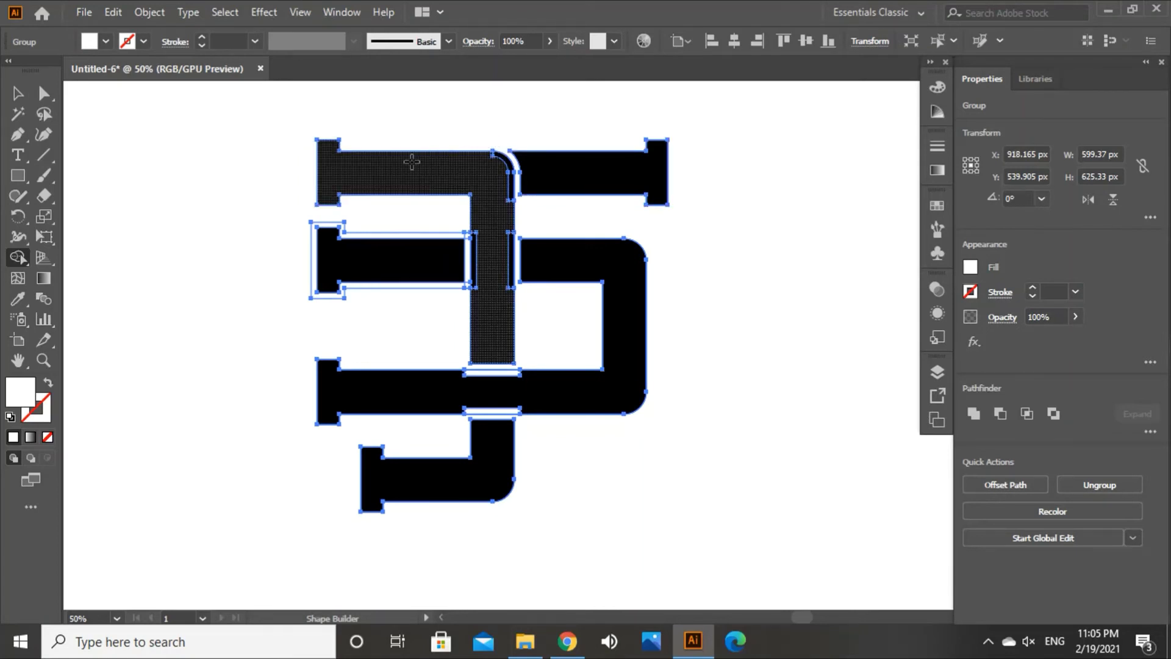
click(309, 256)
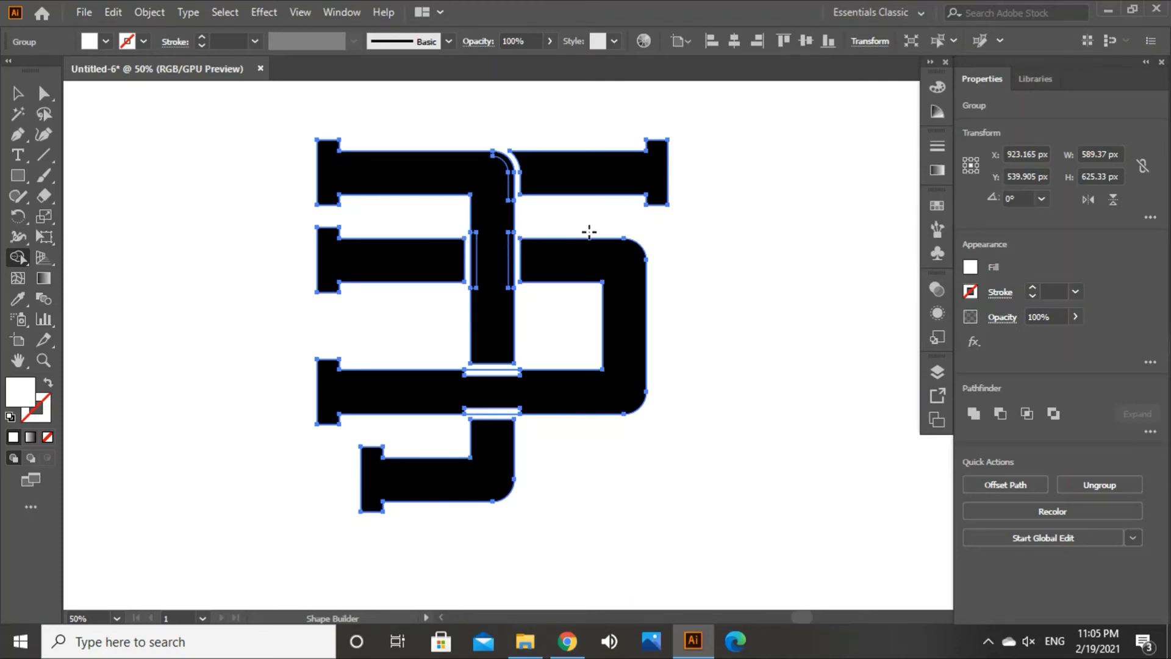
Step: Set the fill to black and merge the leftover fragments into the vertical stem and the lower bar with Shape Builder
click(106, 42)
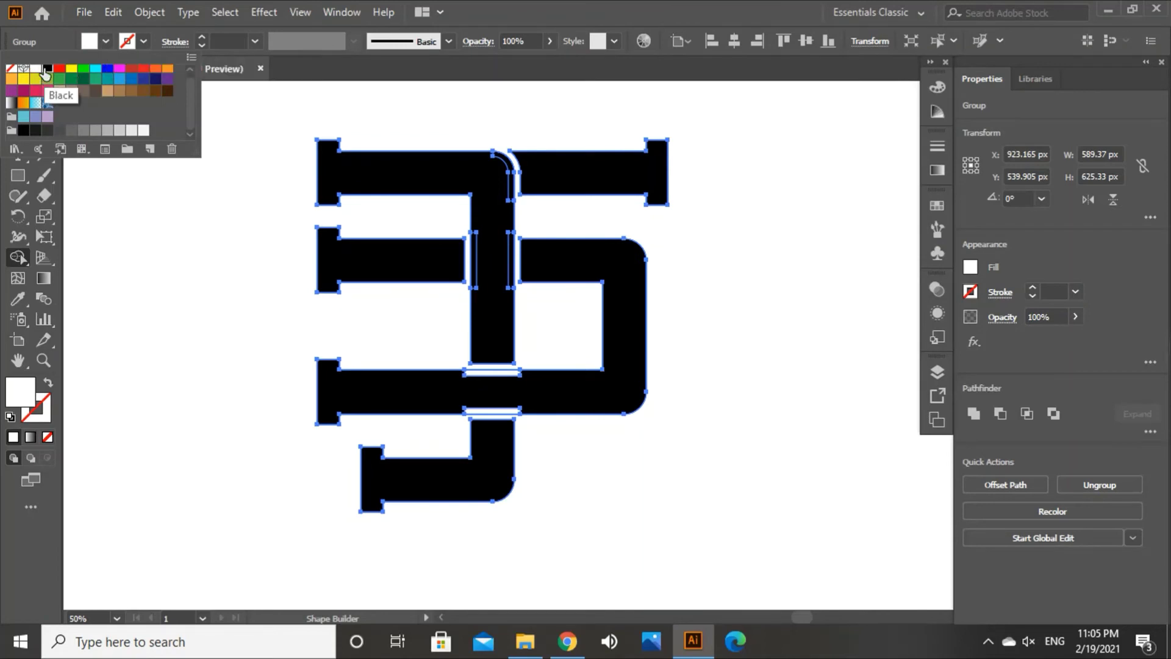
click(46, 70)
click(105, 42)
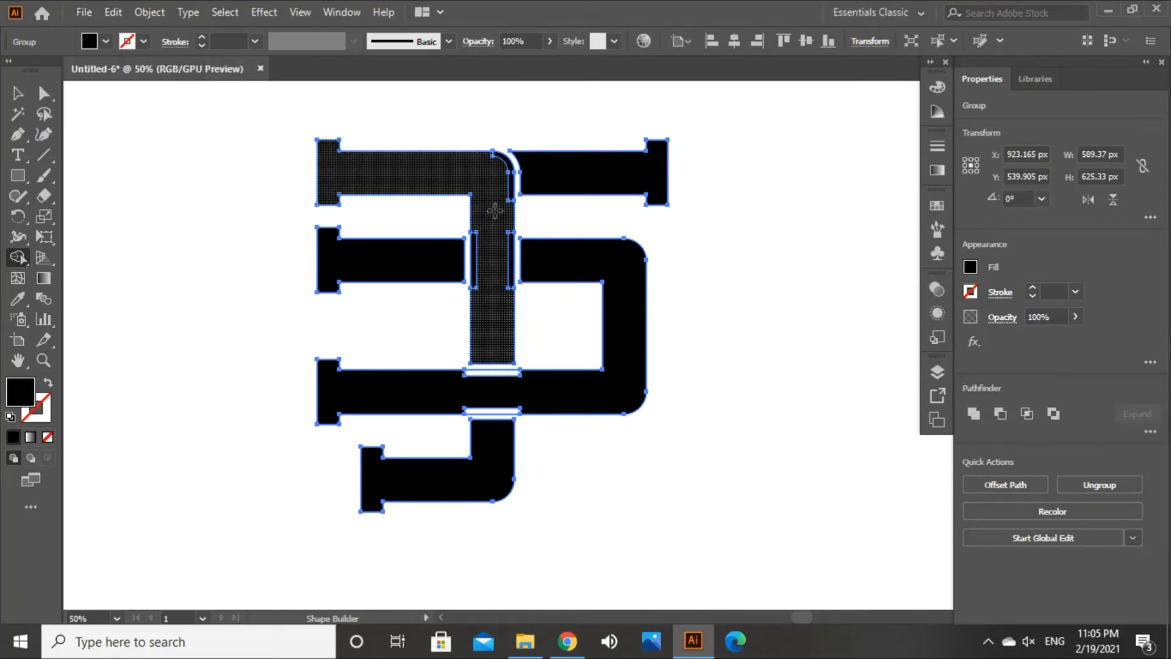
mouse_move(507, 194)
mouse_down()
mouse_move(494, 255)
mouse_move(470, 268)
mouse_move(492, 273)
mouse_up()
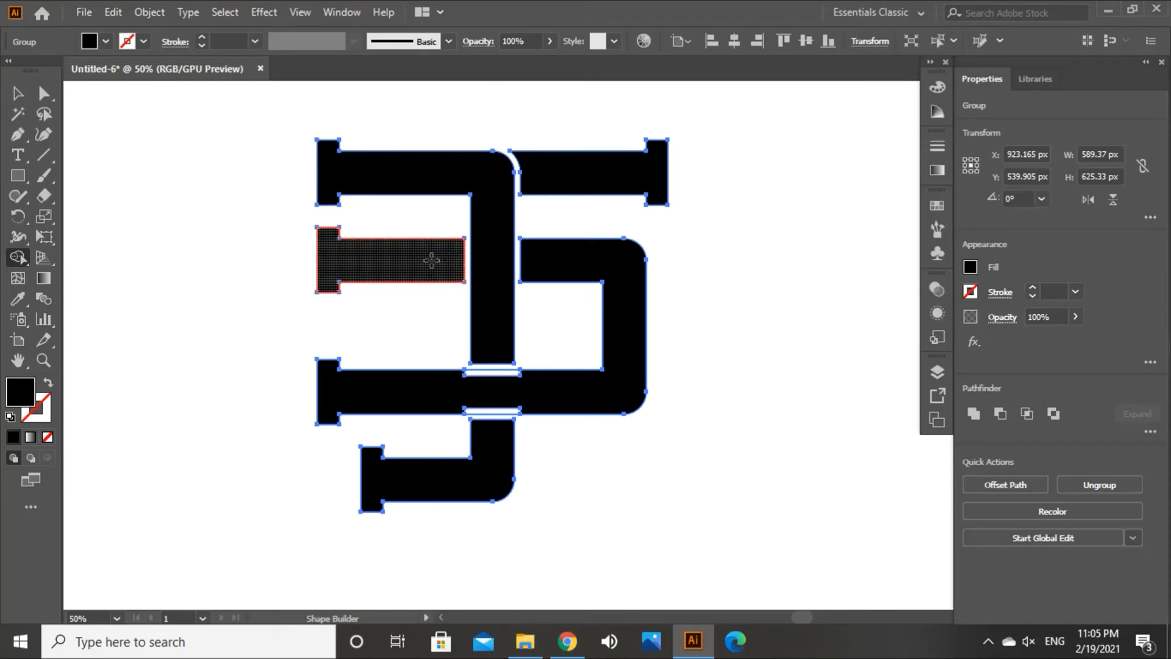
mouse_move(483, 386)
mouse_down()
mouse_move(486, 372)
mouse_move(489, 413)
mouse_up()
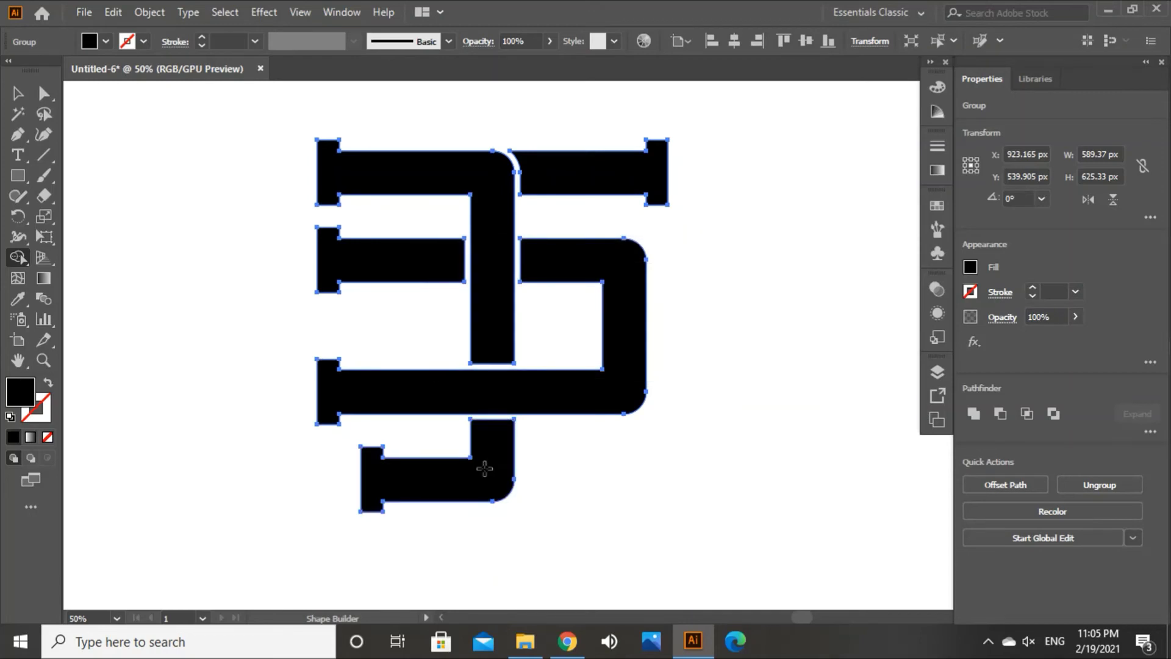
Step: Select the whole letterform, move it to about X 960 px, Y 580 px, unite its shapes with Pathfinder and deselect it
click(17, 93)
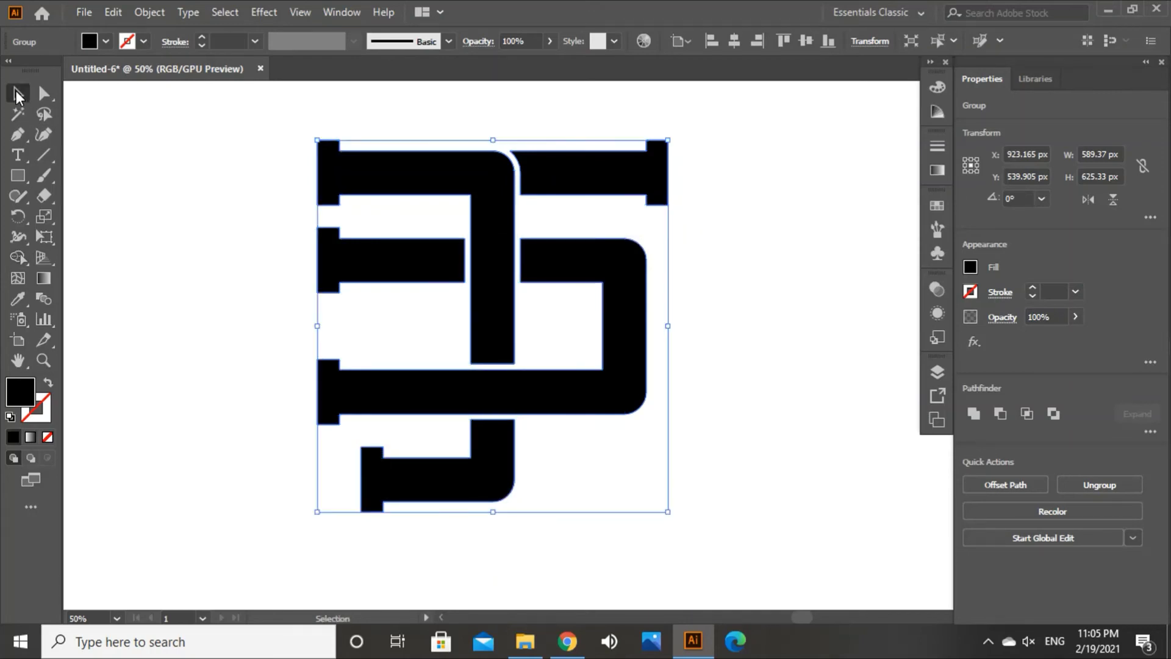
click(180, 217)
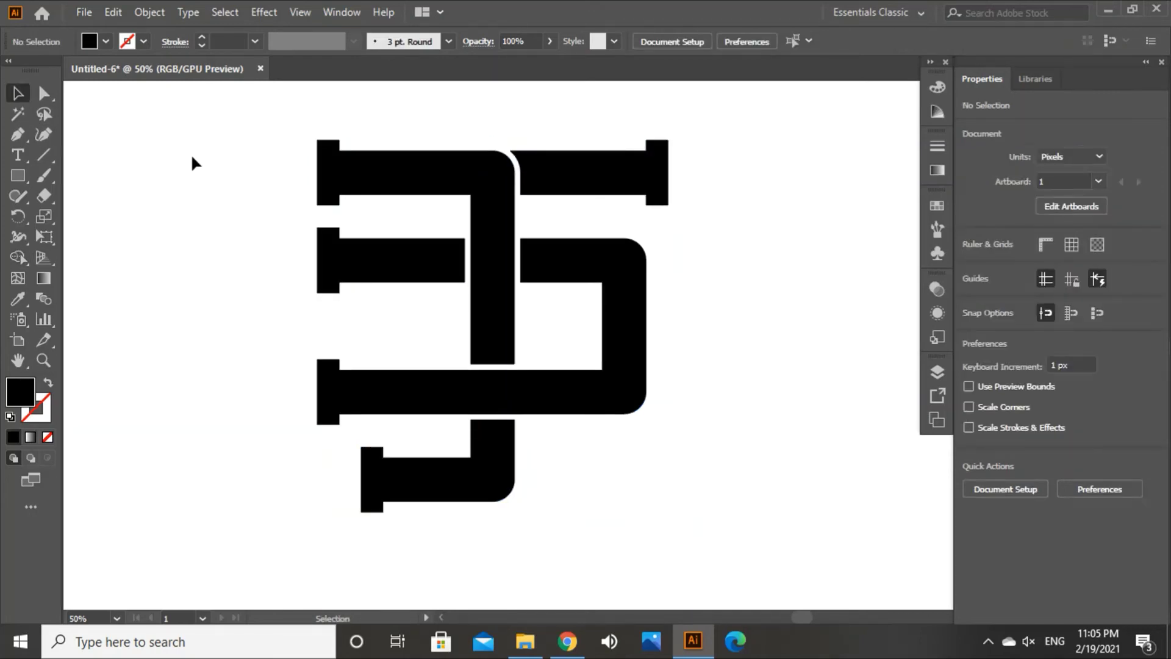
drag(201, 132, 681, 510)
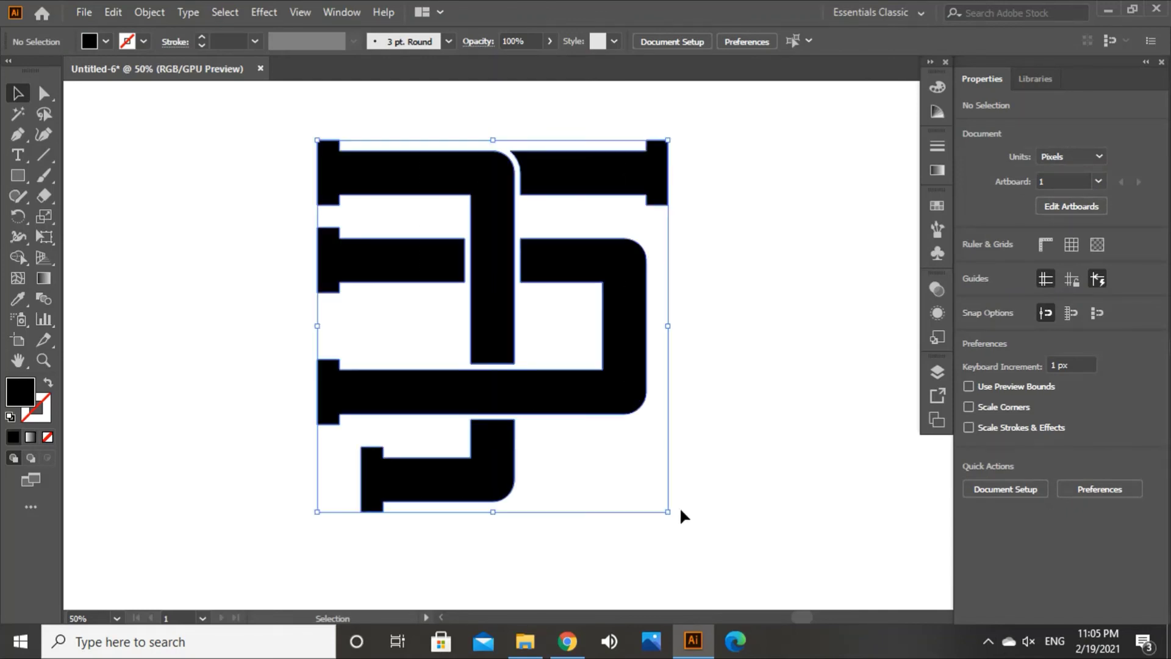
drag(590, 405, 611, 427)
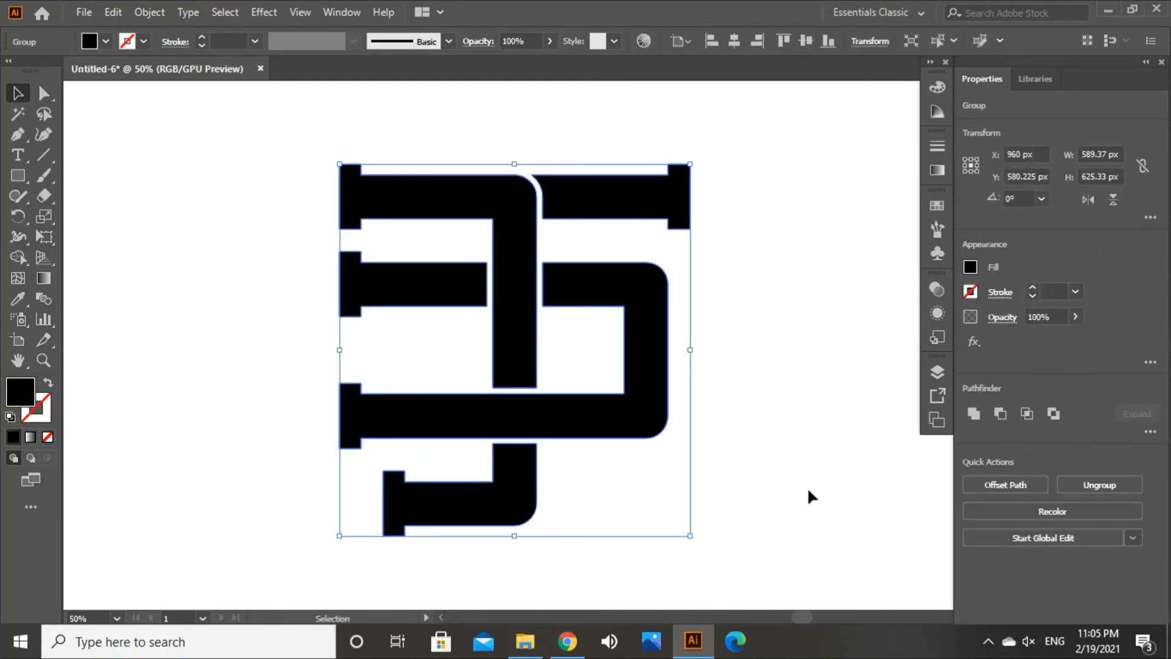
click(975, 414)
click(792, 344)
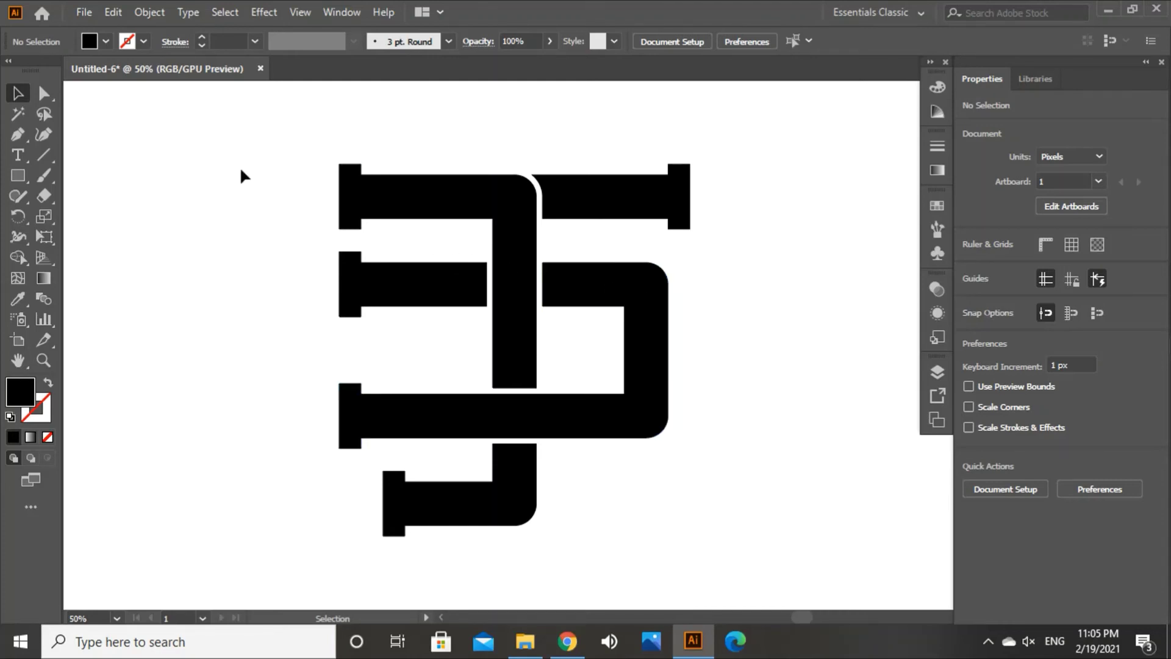
Step: Place the linked Texture5 image from the Grunge Textures folder on the artboard and cut it to the clipboard
click(83, 13)
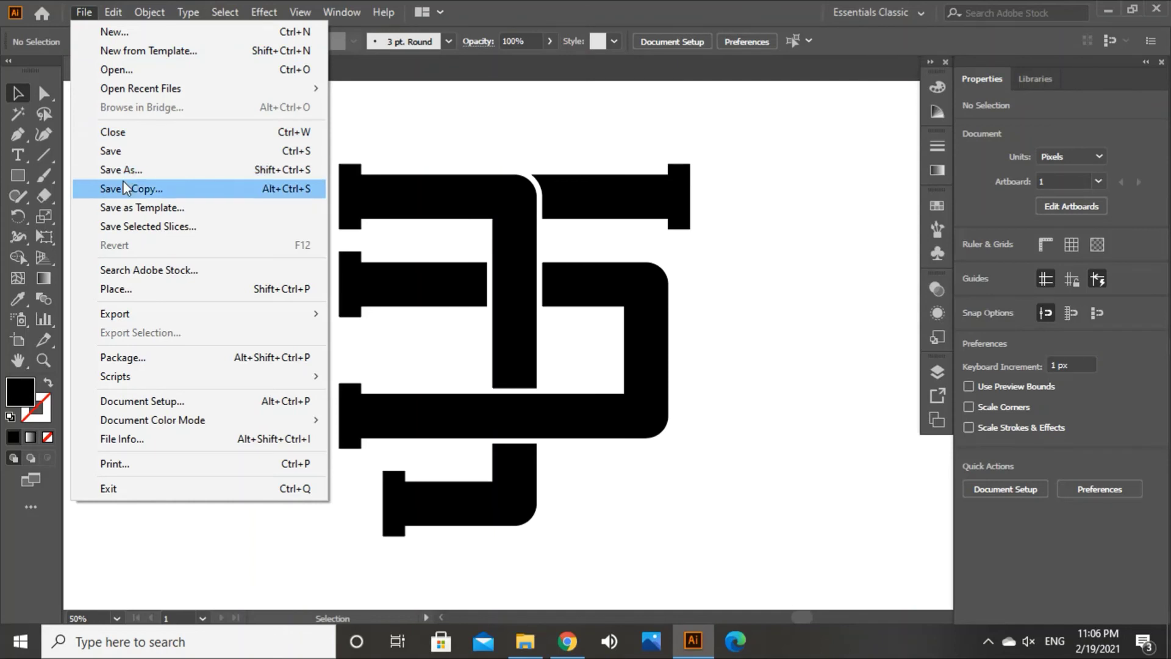
click(138, 291)
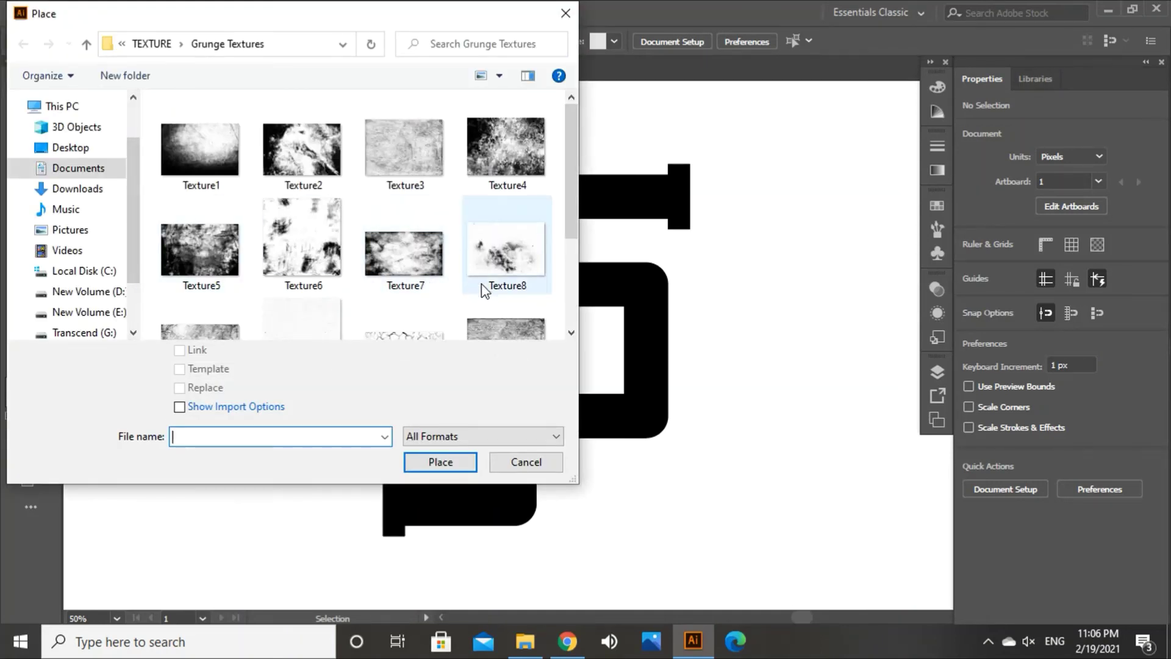
mouse_move(571, 208)
mouse_down()
mouse_move(559, 302)
mouse_move(566, 197)
mouse_up()
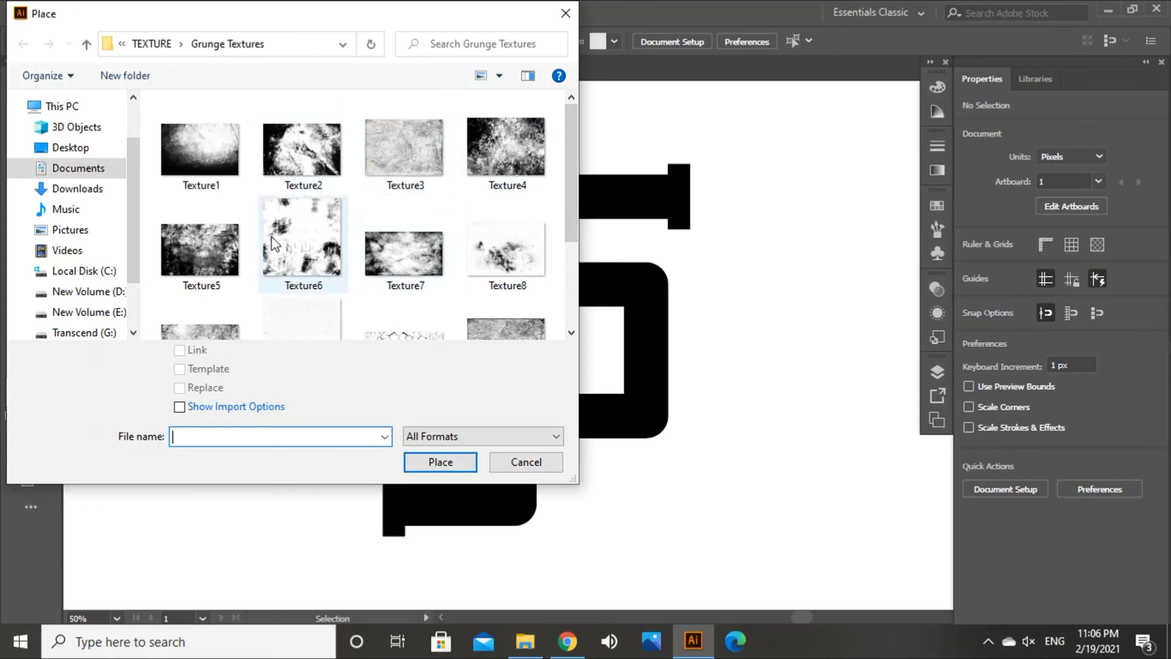
click(211, 228)
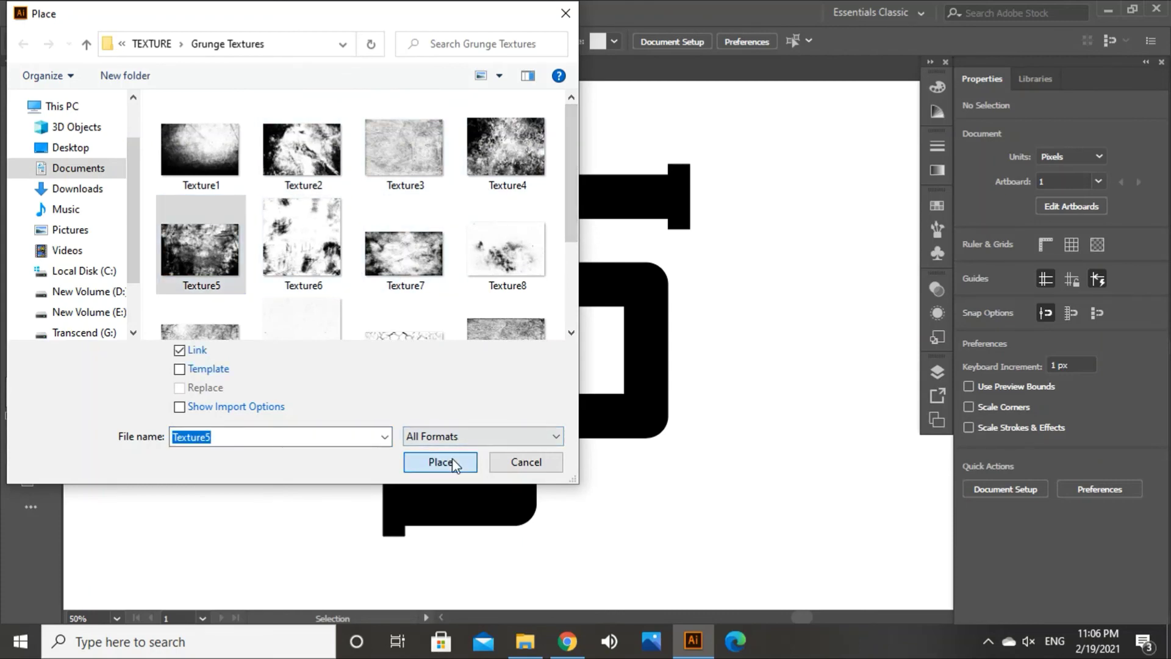
click(441, 462)
click(161, 389)
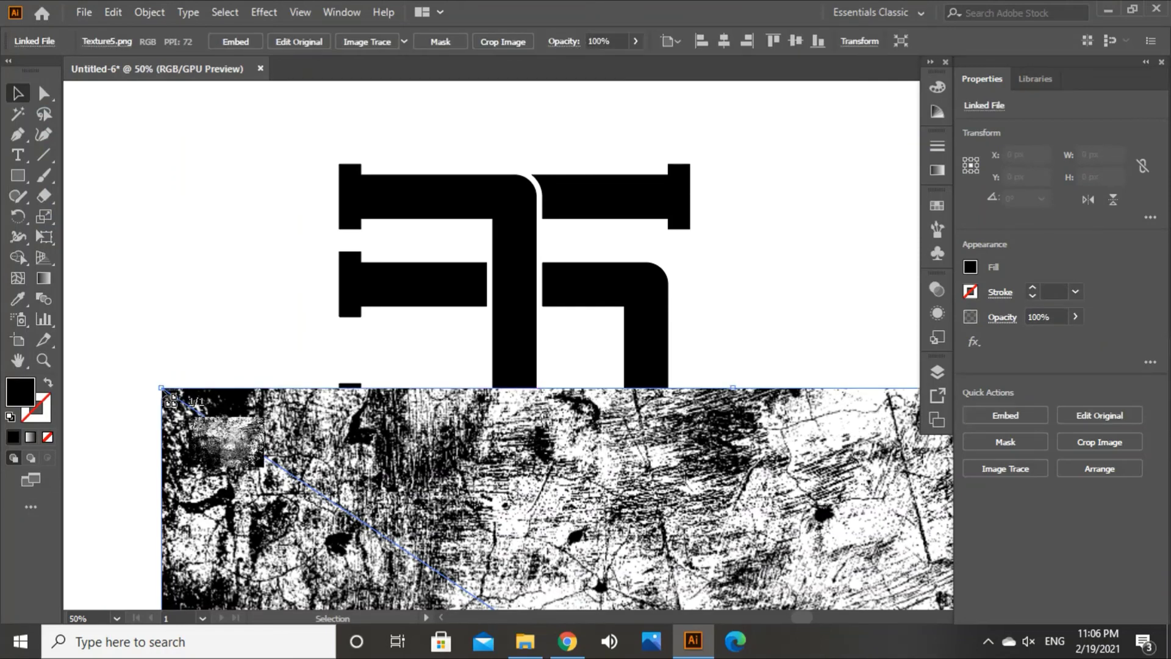
click(114, 9)
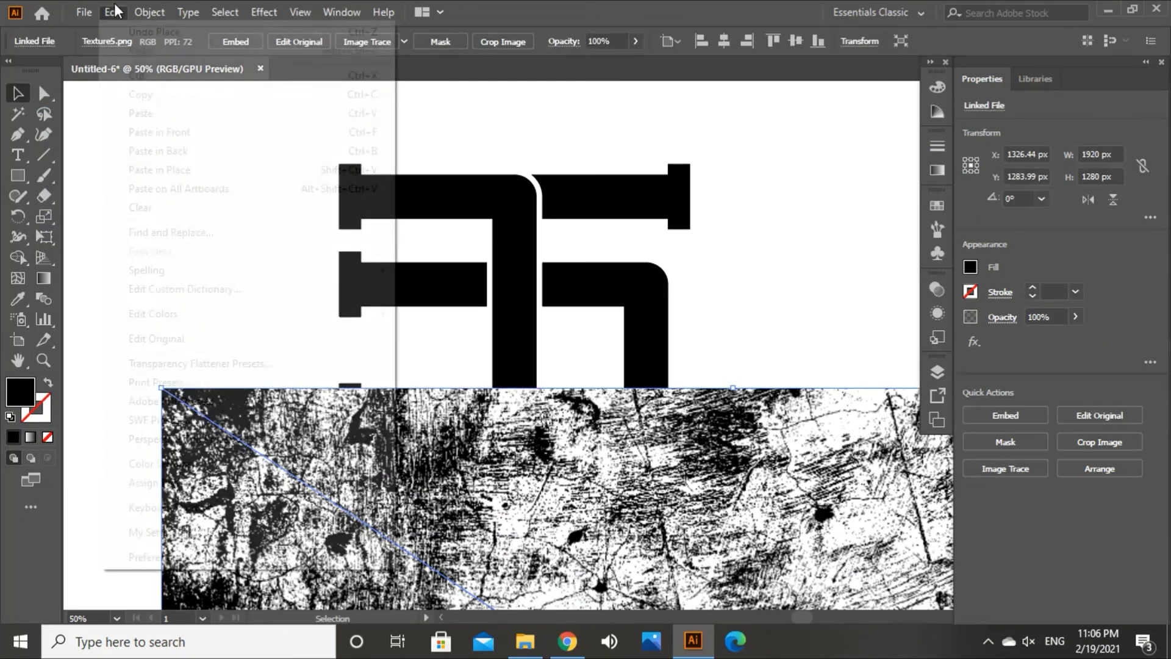
click(148, 72)
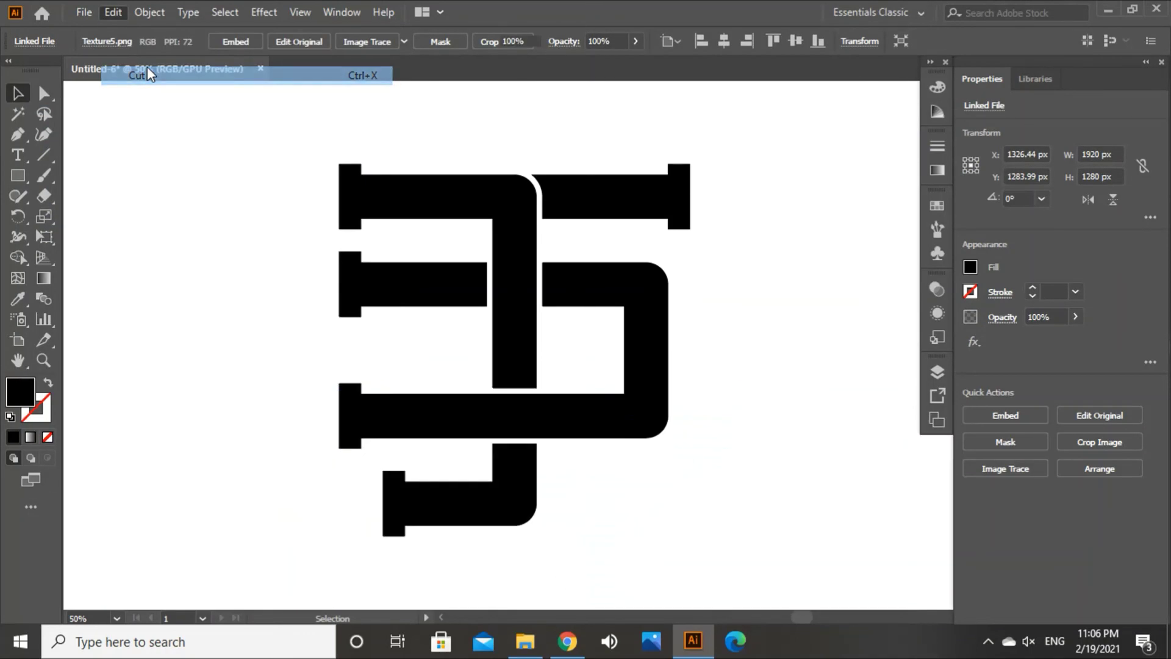
Step: Make an opacity mask on the letterform and paste the cut texture in front inside the mask
click(497, 303)
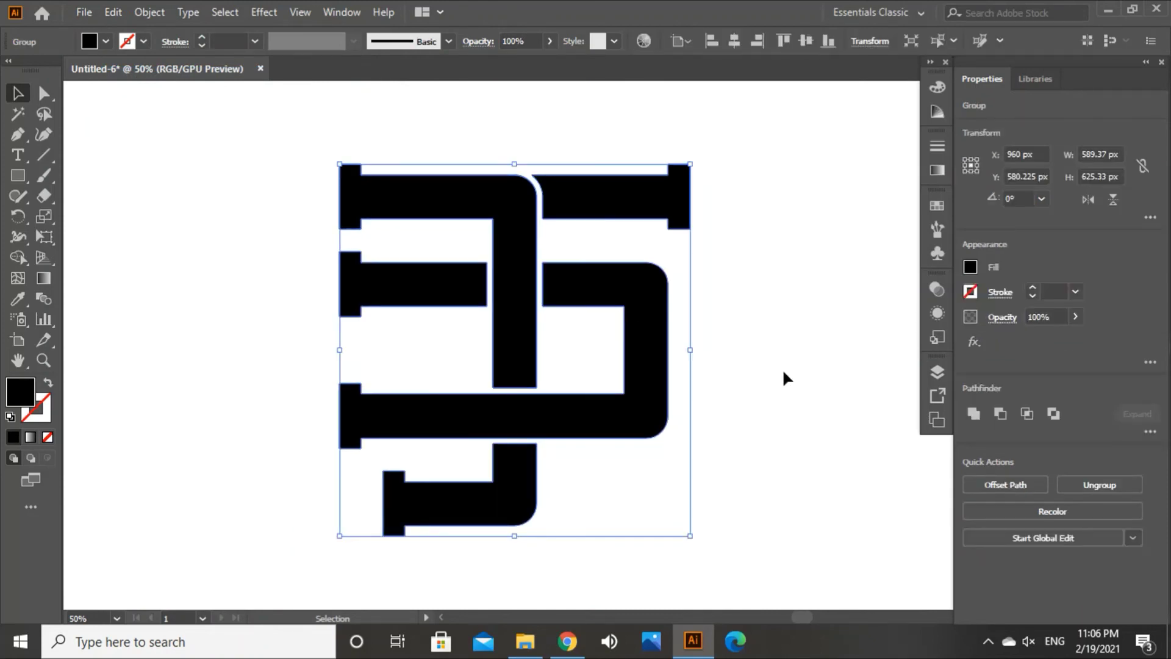
click(934, 291)
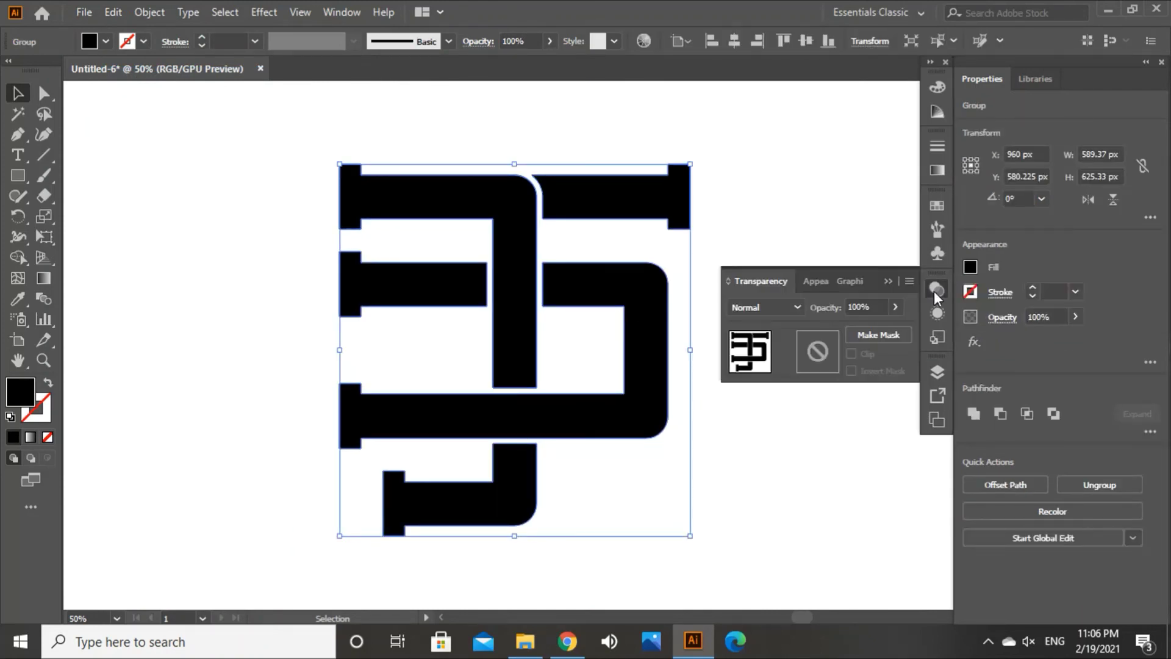
click(864, 331)
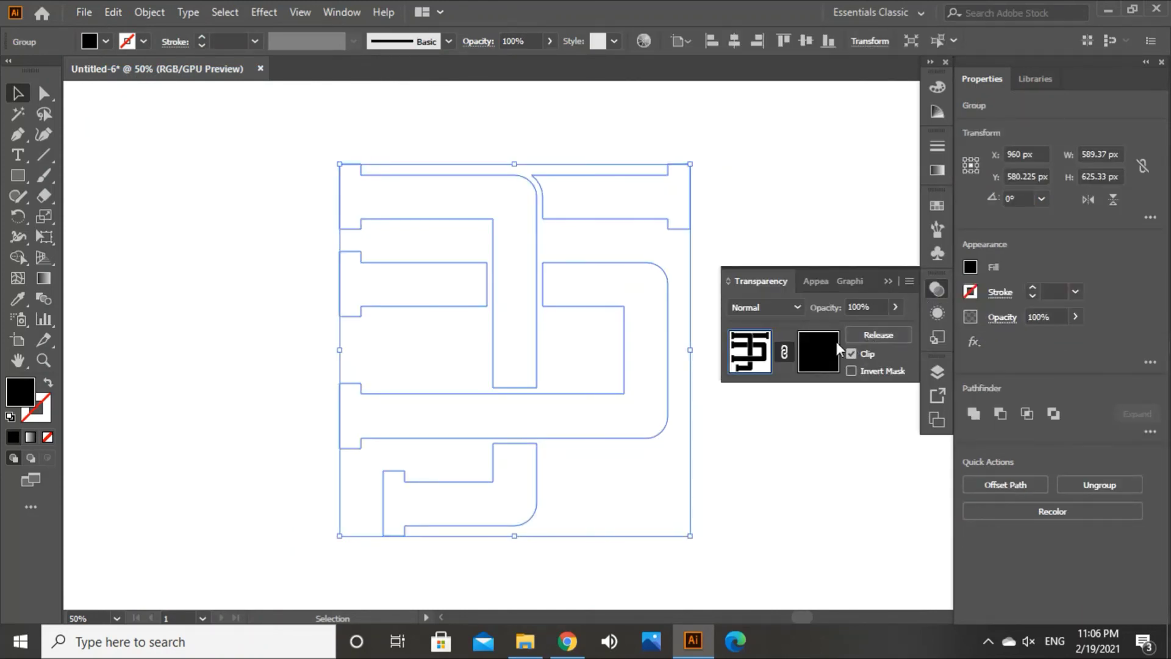
click(818, 352)
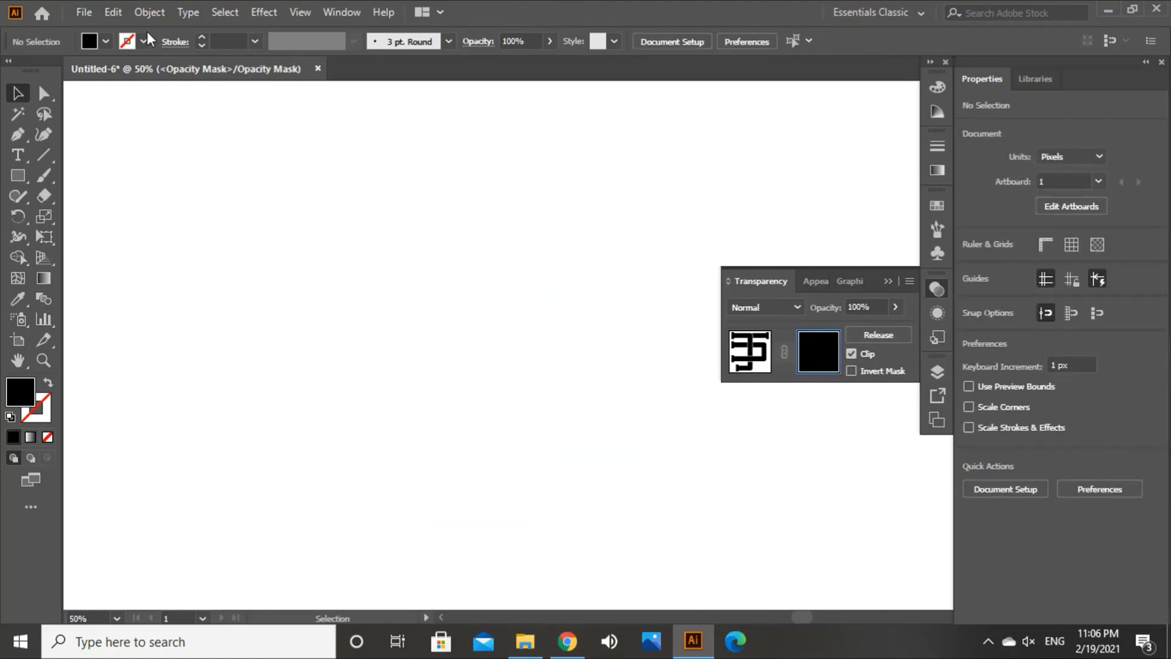
click(111, 13)
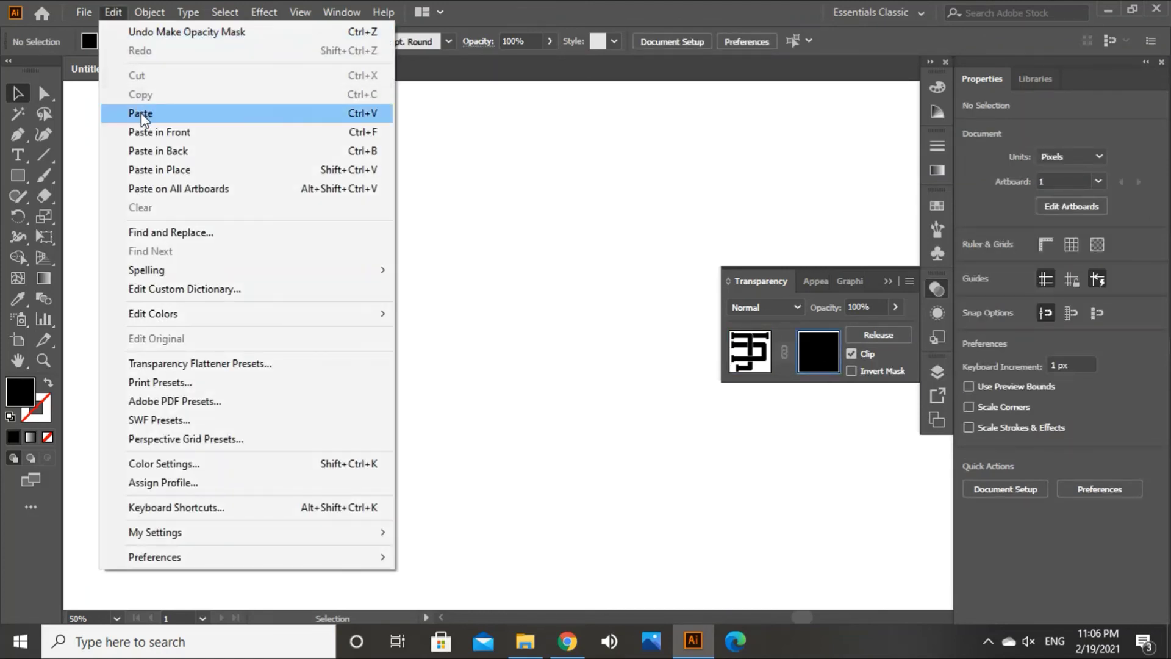
click(155, 134)
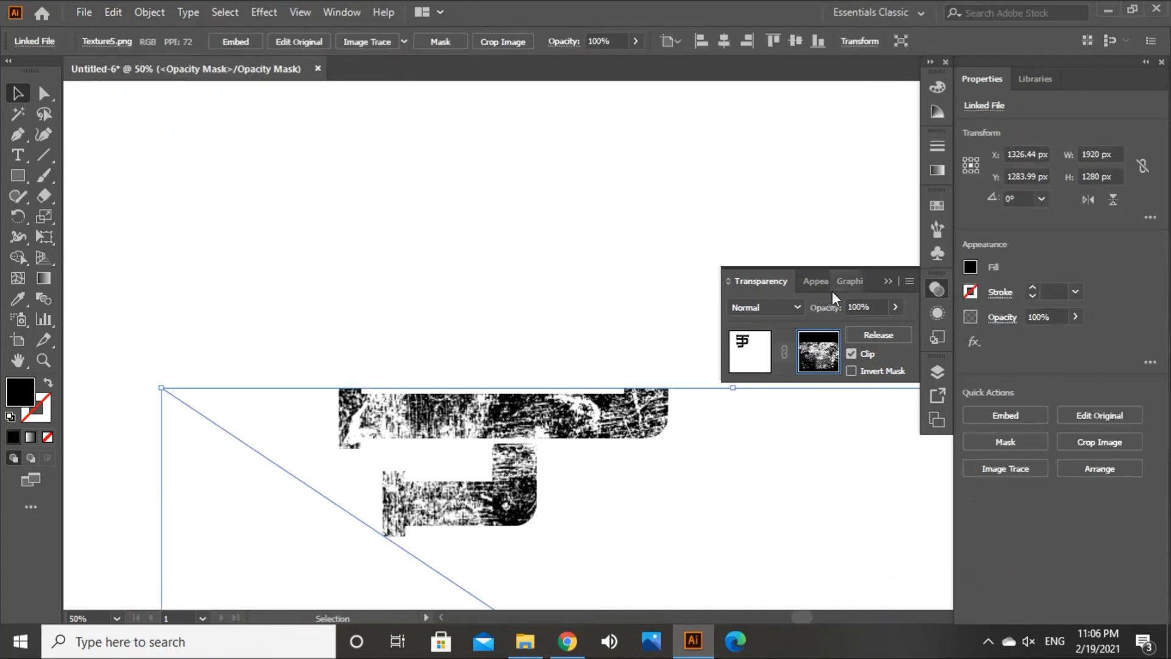
click(894, 283)
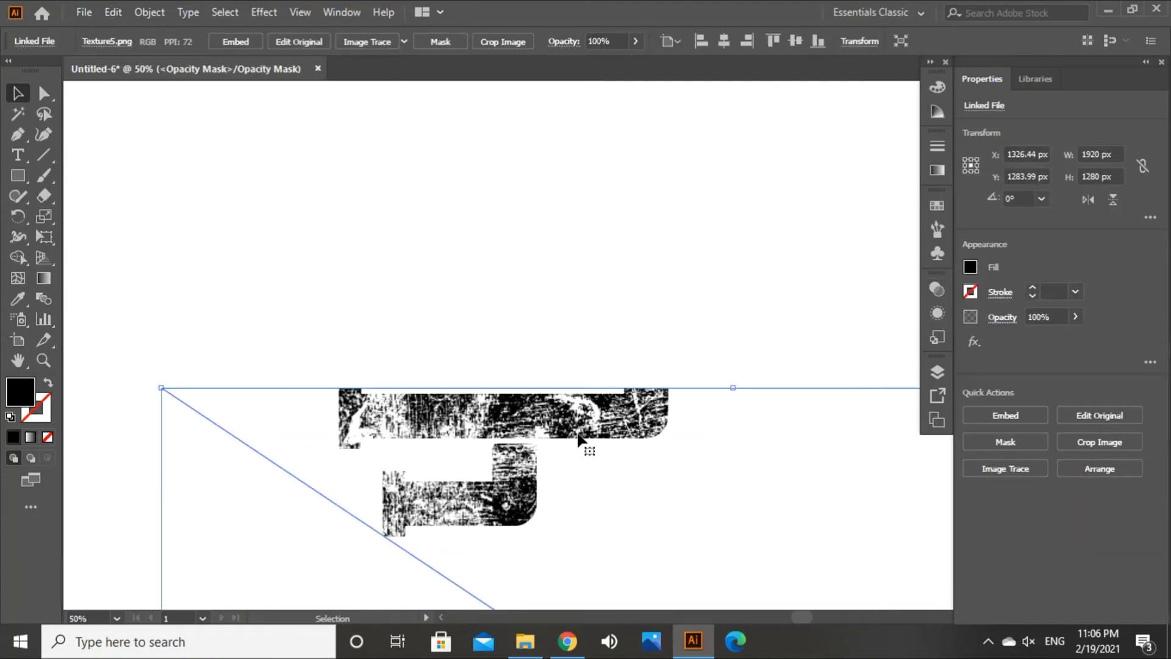
Step: Move the mask texture over the letterform and resize it to about 912 by 756 px so it covers every stroke
drag(578, 437, 500, 209)
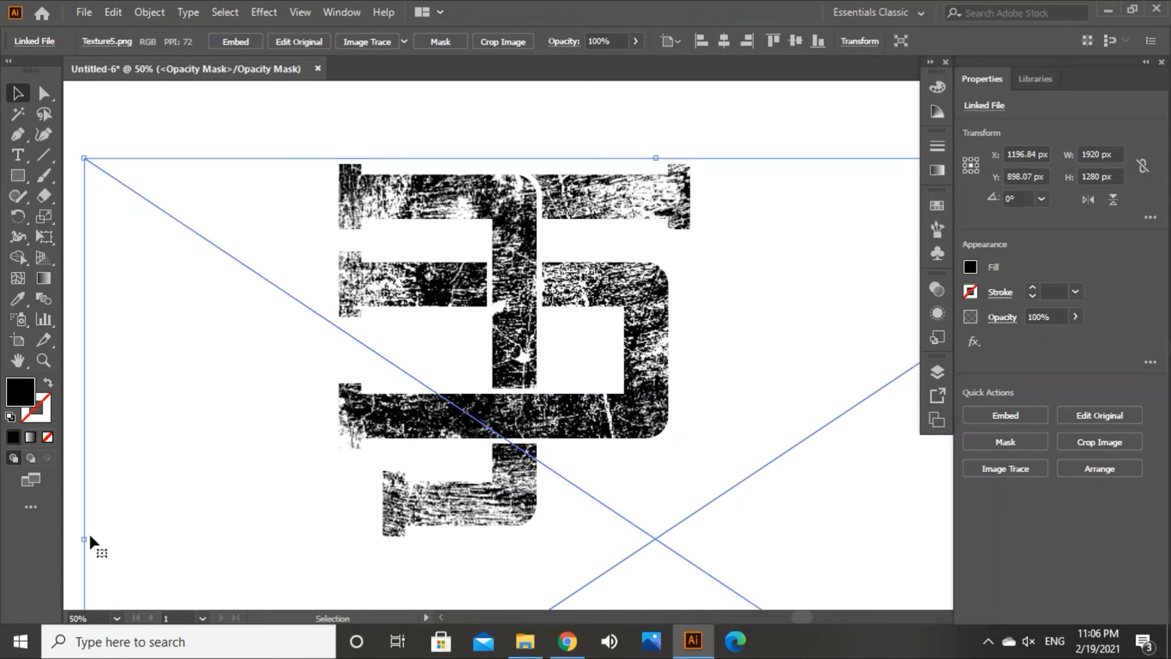
drag(84, 537, 287, 501)
drag(577, 426, 415, 219)
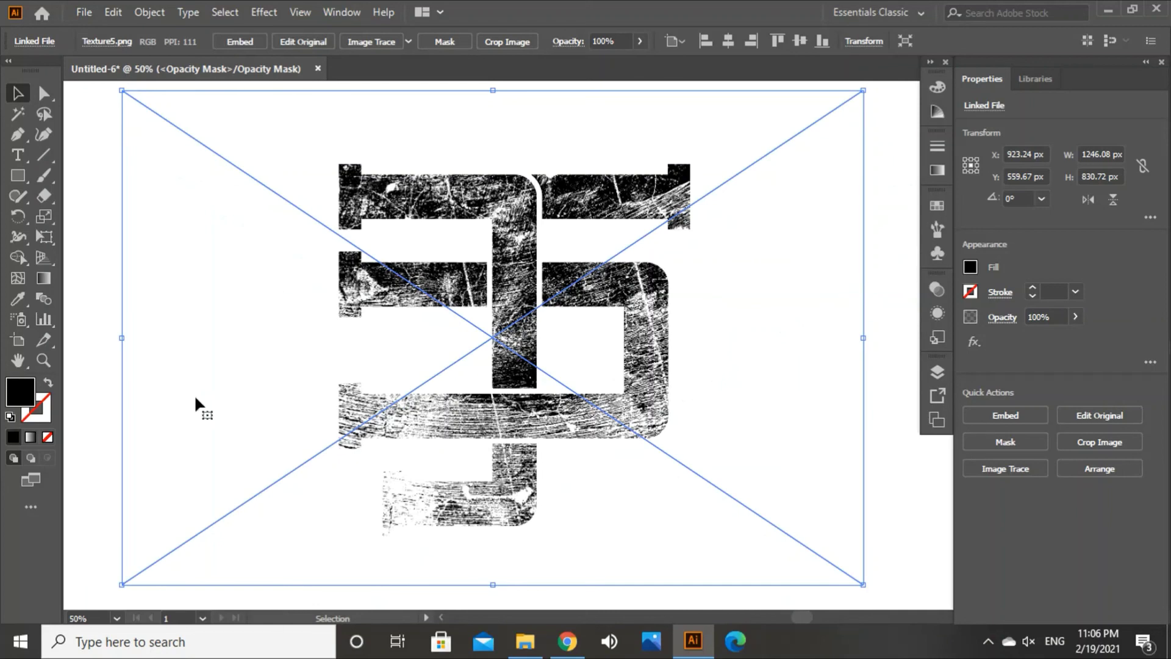
drag(122, 335, 221, 348)
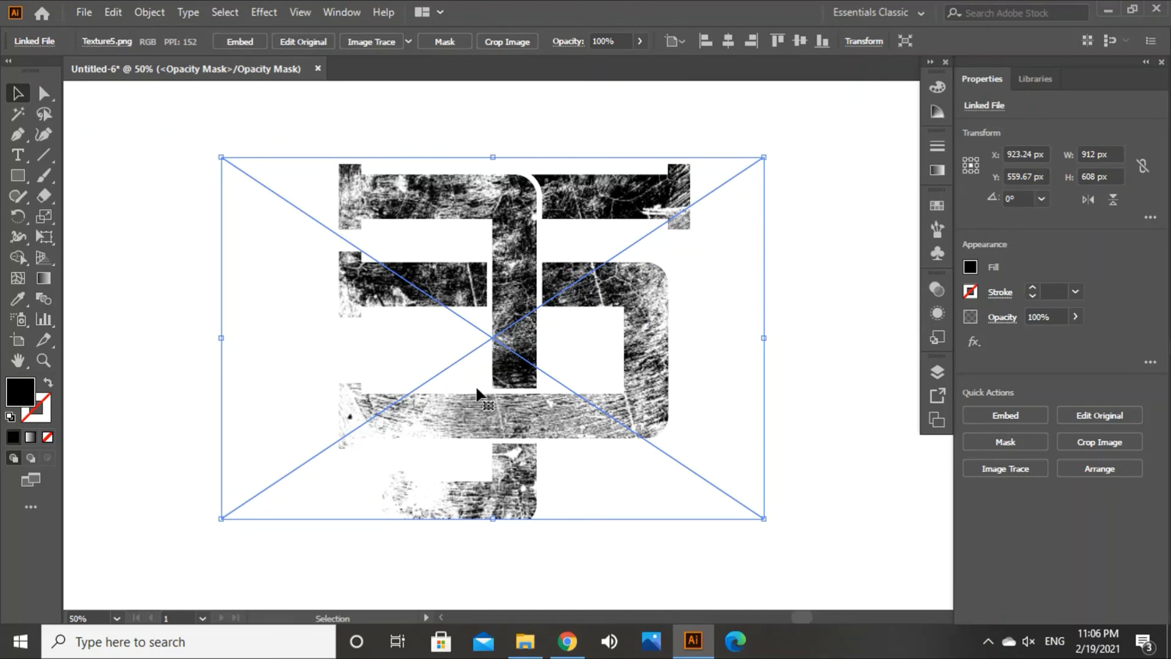
drag(493, 518, 495, 567)
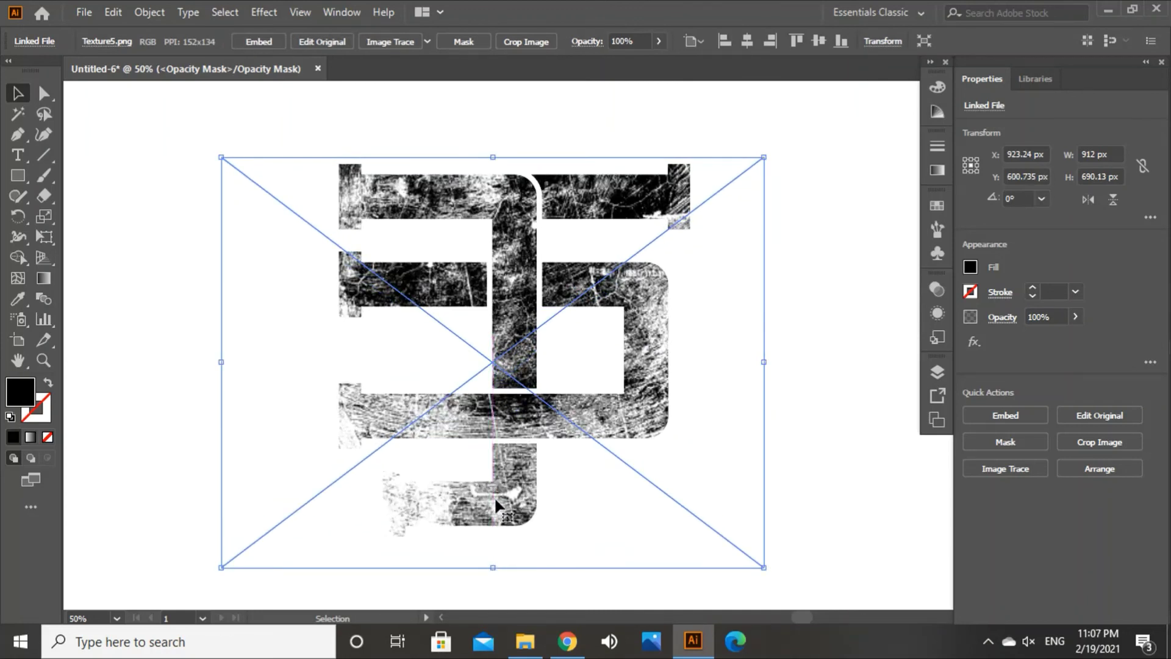
drag(492, 570, 493, 606)
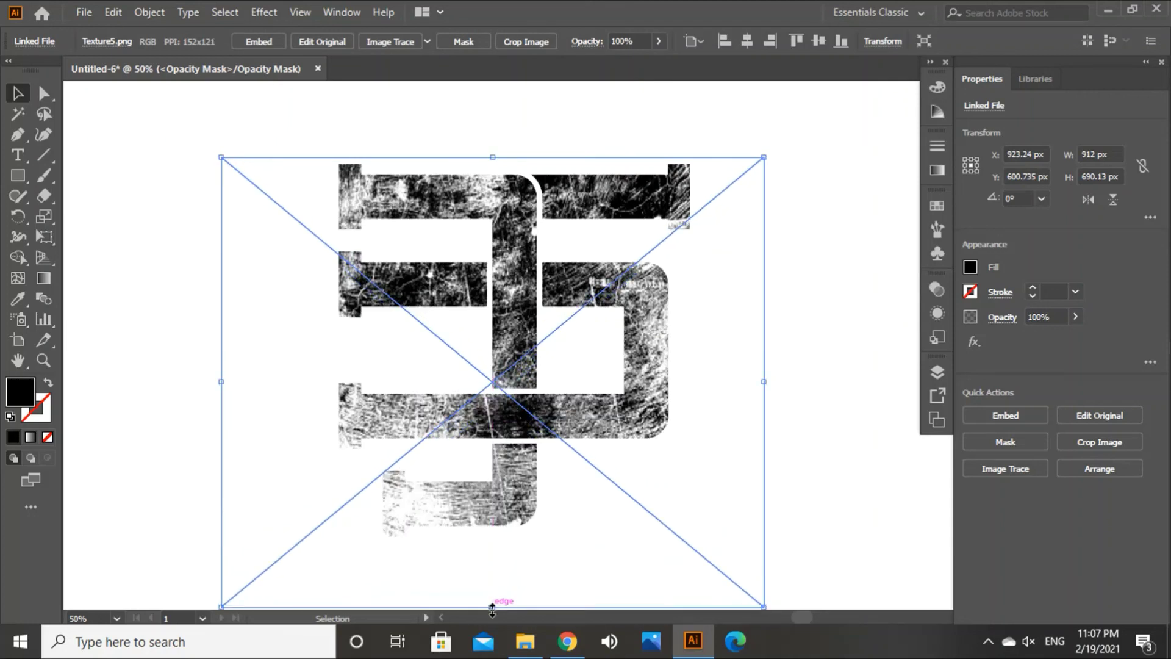
Step: Enlarge the mask texture to about 1104 by 831 px and reposition it at about X 849 px, Y 670 px
drag(517, 334, 570, 322)
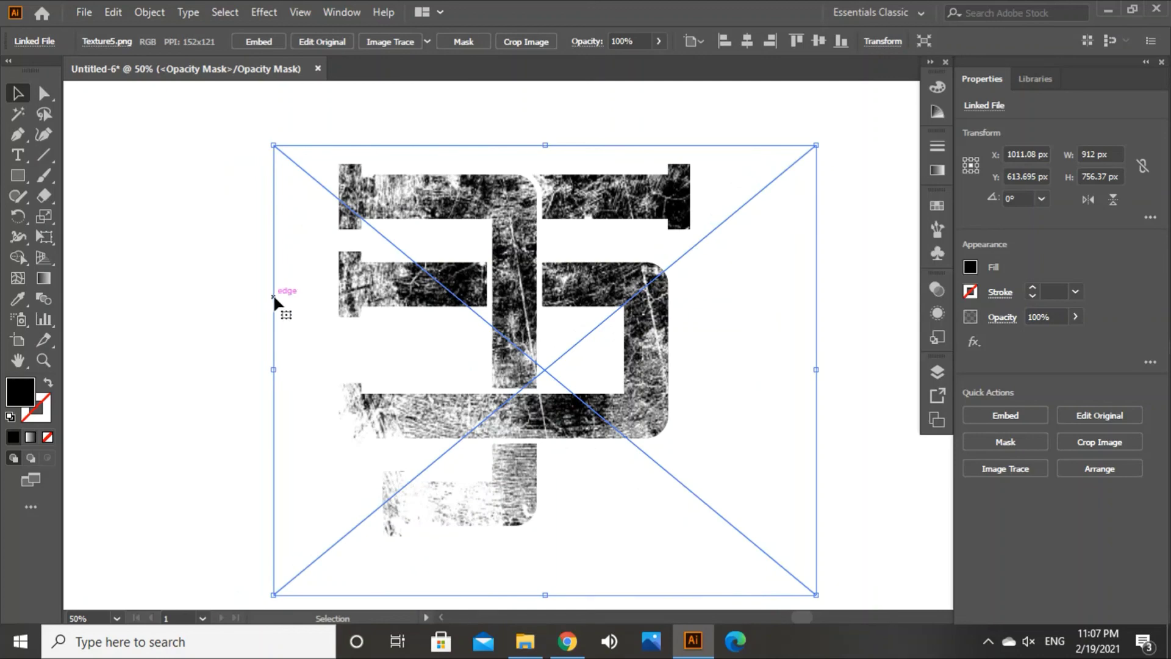
drag(272, 145, 159, 101)
drag(497, 262, 672, 322)
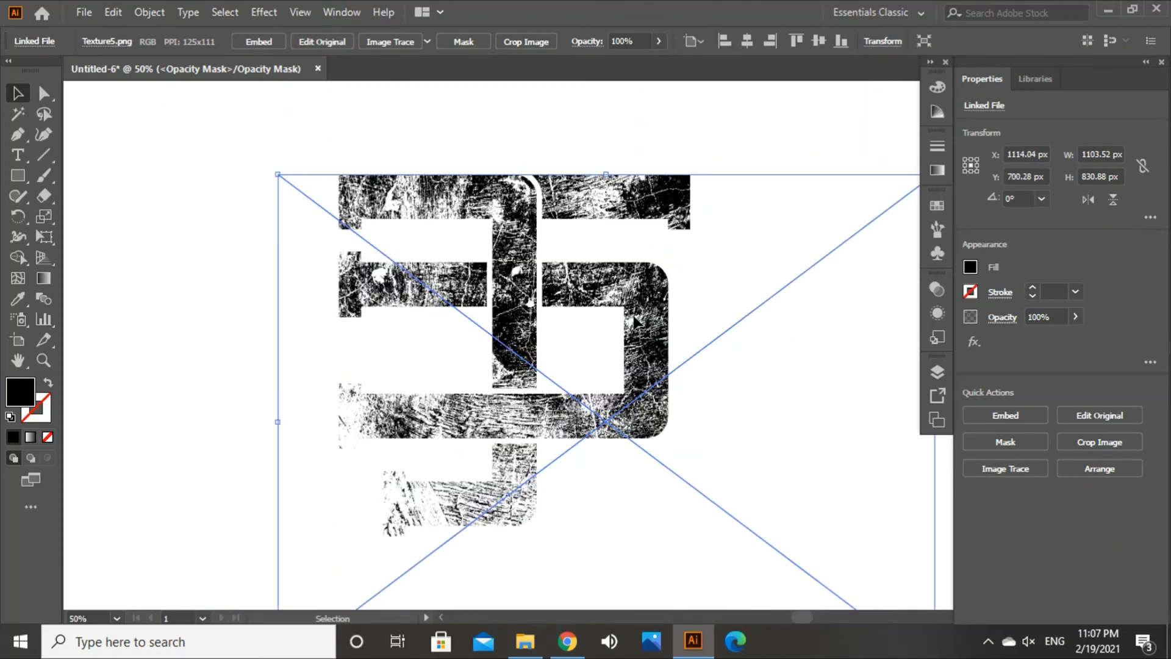
drag(511, 310, 329, 290)
mouse_move(537, 286)
mouse_down()
mouse_move(566, 279)
mouse_move(531, 275)
mouse_up()
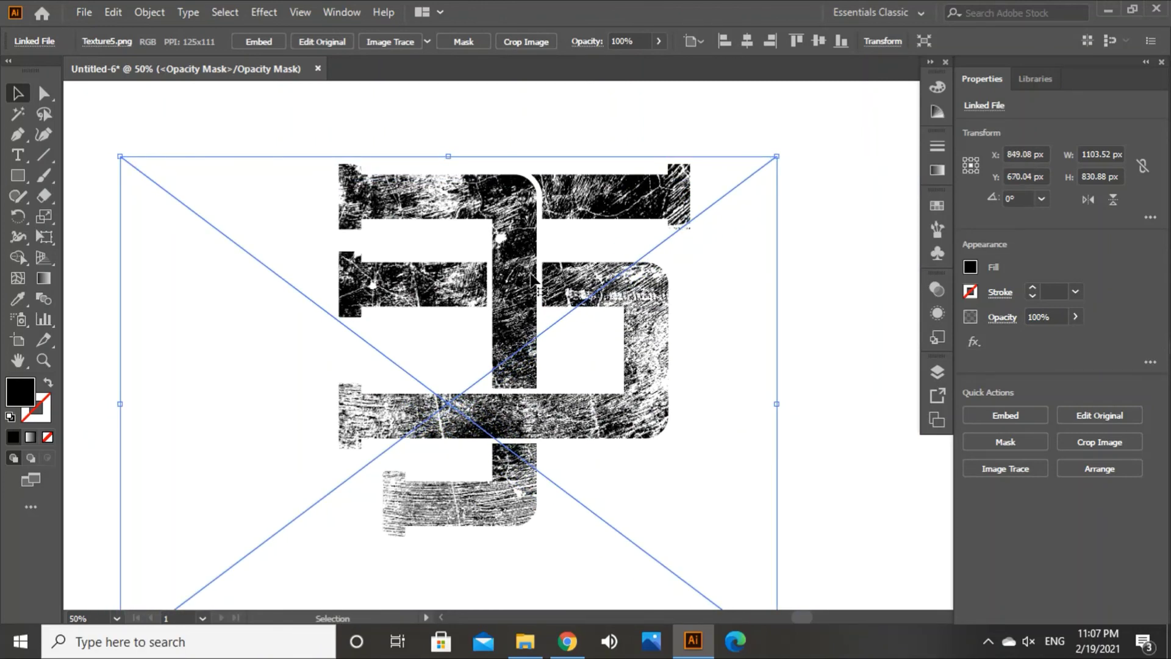
Step: Leave opacity mask editing by returning to the letterform artwork, and deselect the textured letterform
click(934, 293)
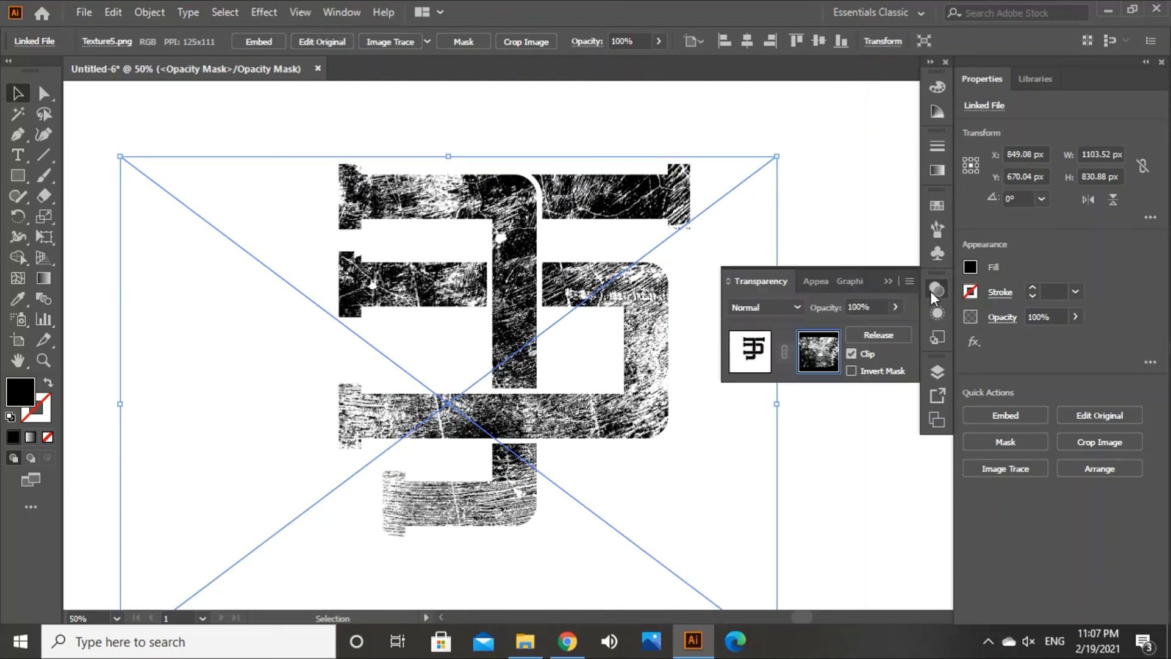
click(750, 354)
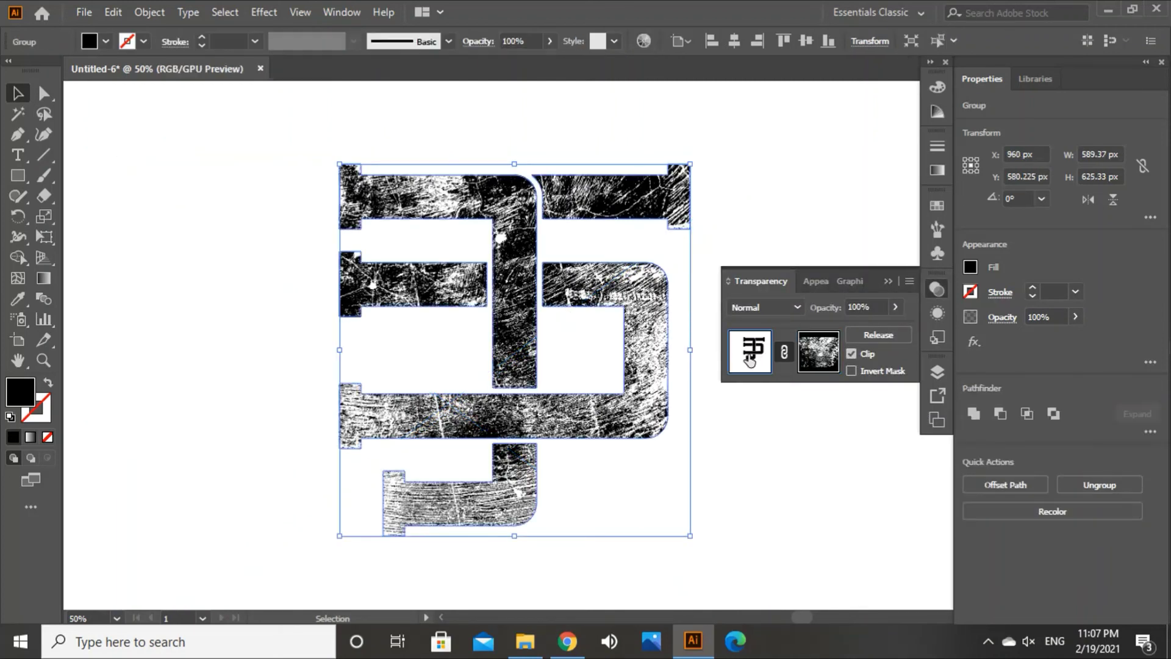
click(890, 280)
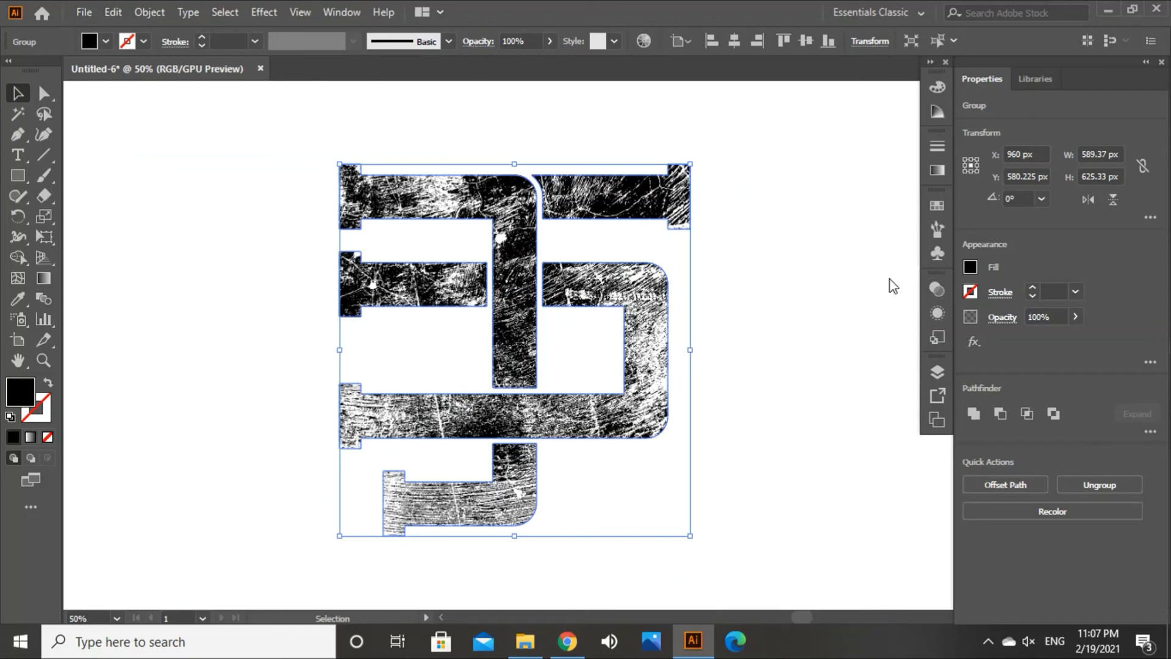
click(158, 16)
click(224, 209)
click(235, 218)
click(536, 279)
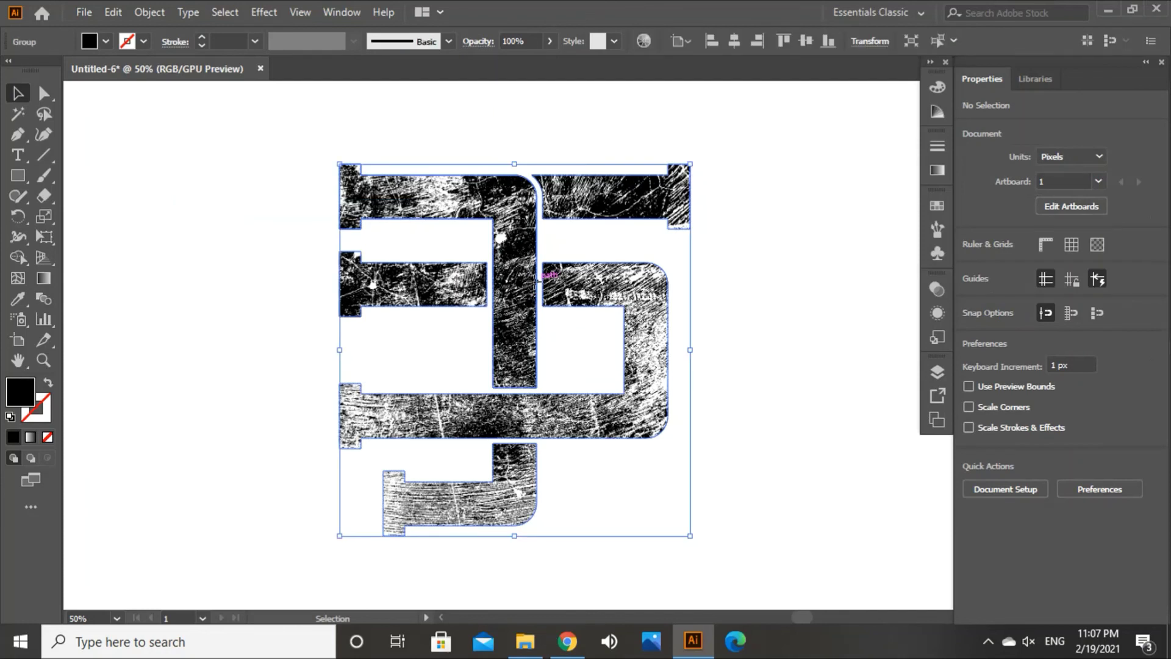
click(775, 370)
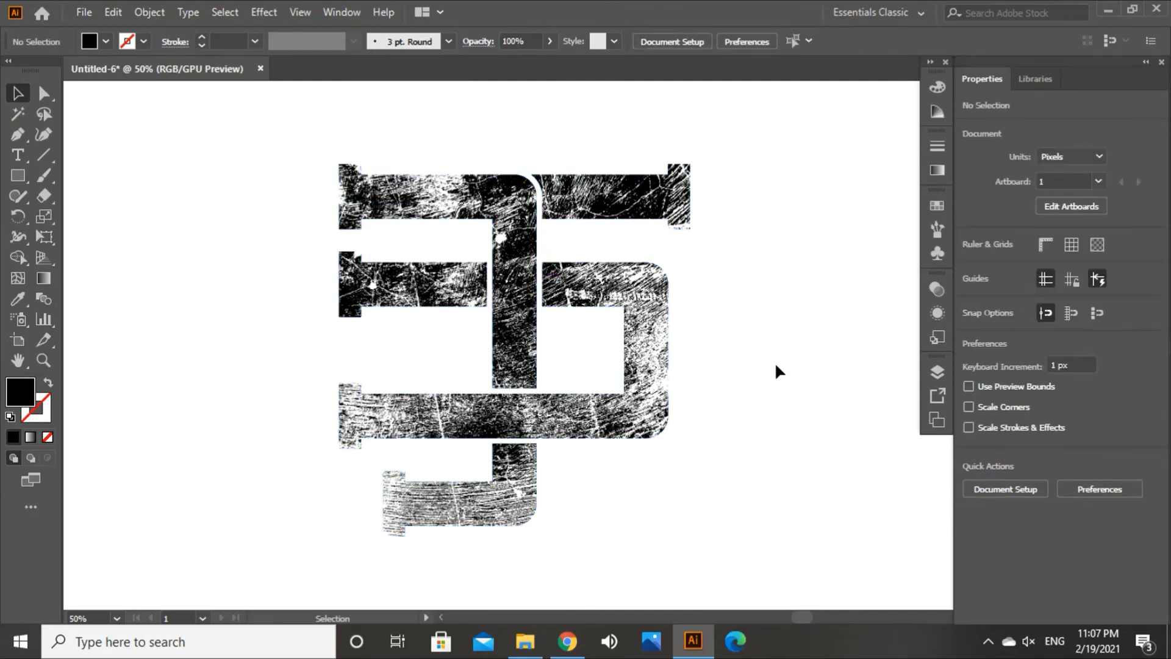